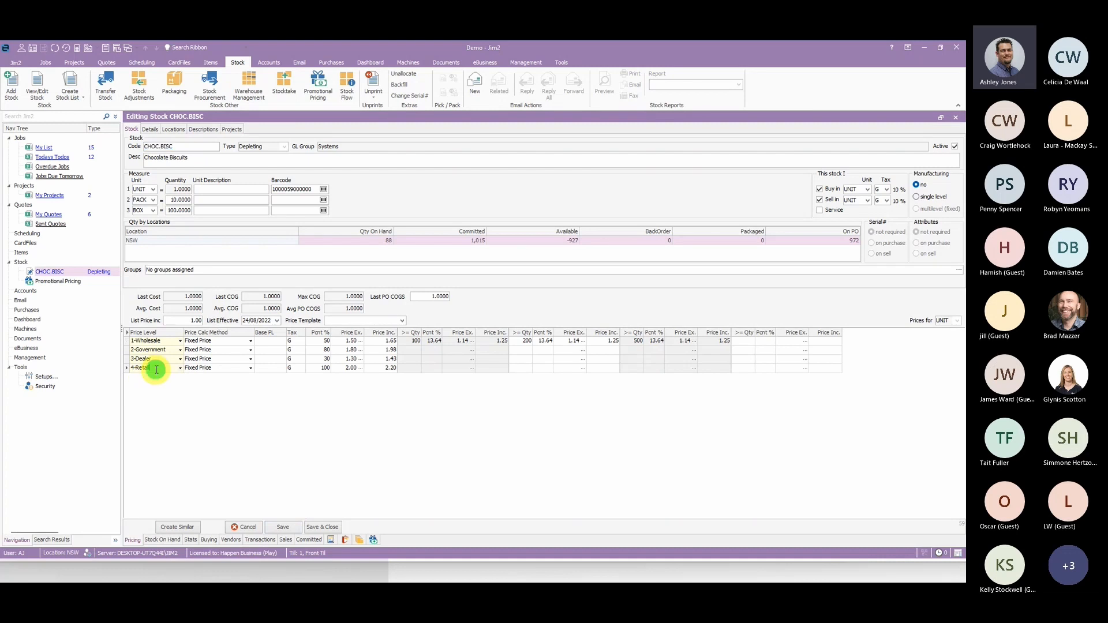
- Add a Min Sale Price level to the CHOC.BISC stock using Max COGS + Markup at 10 percent, and save the stock record
click(154, 376)
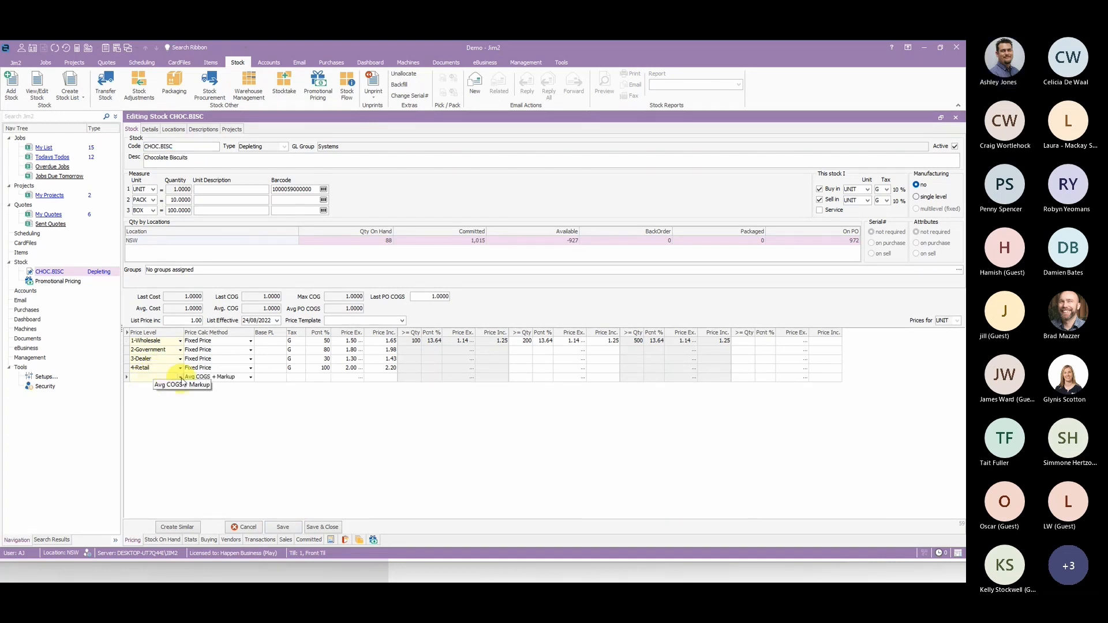
click(180, 377)
click(162, 385)
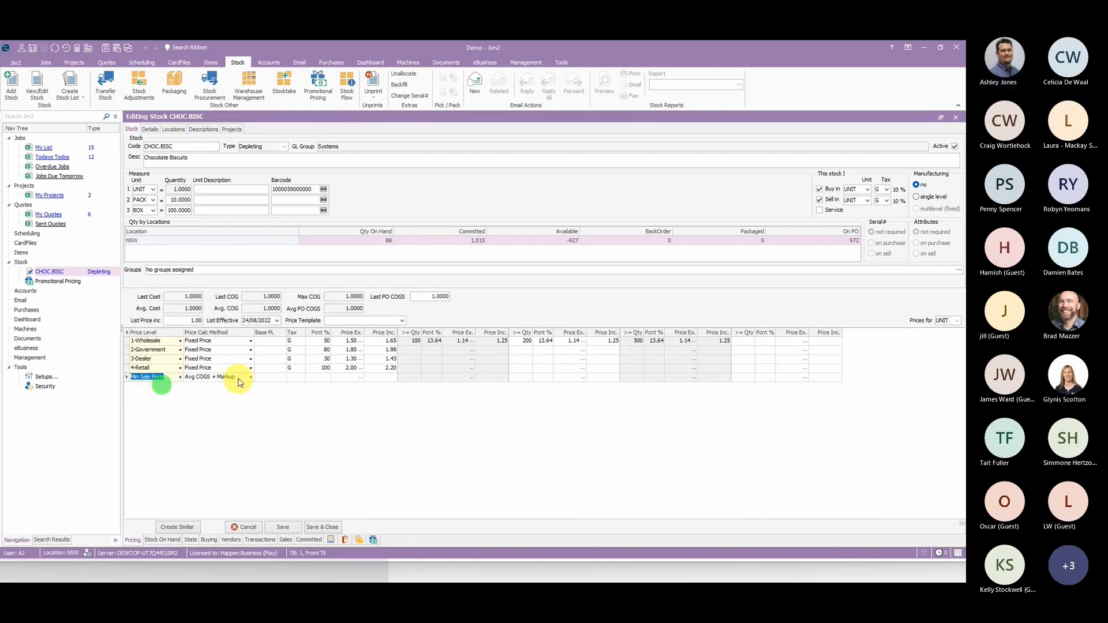
click(250, 377)
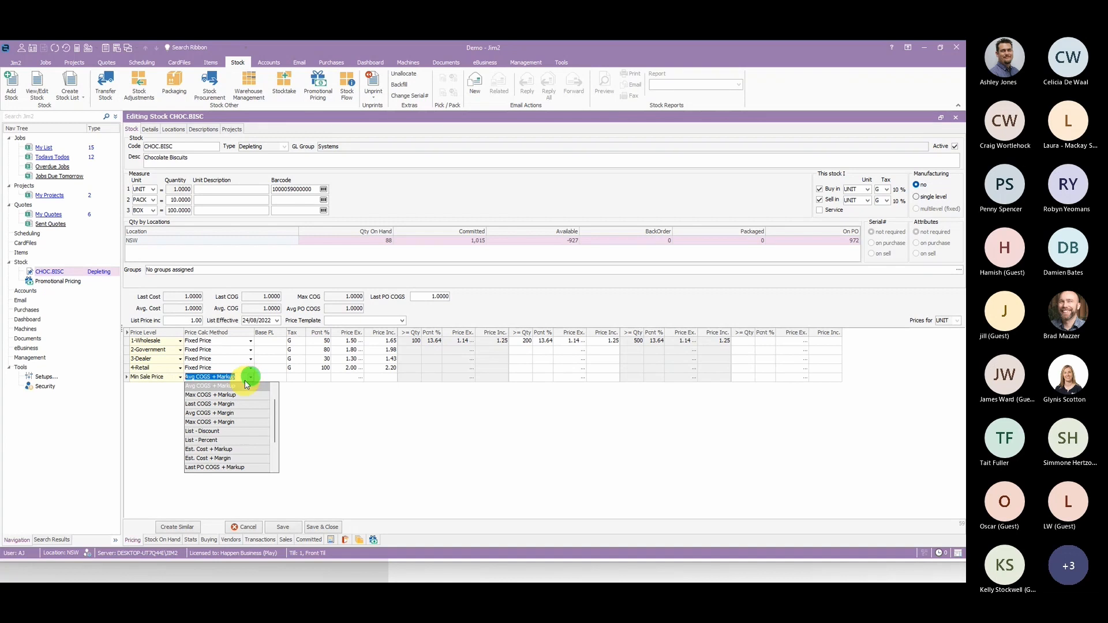
click(212, 395)
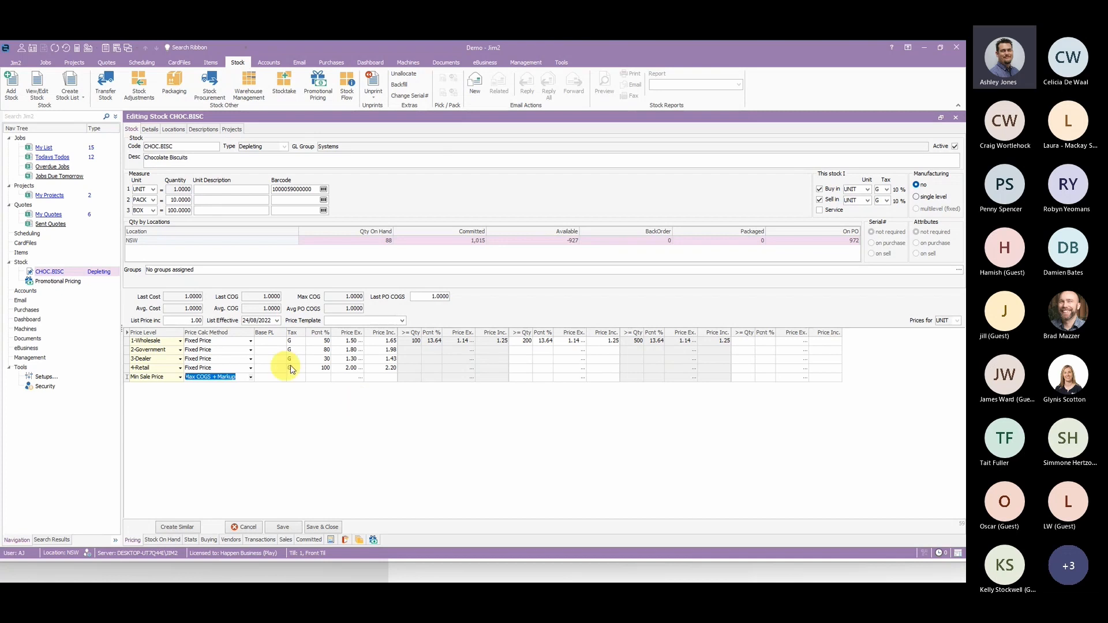
click(320, 378)
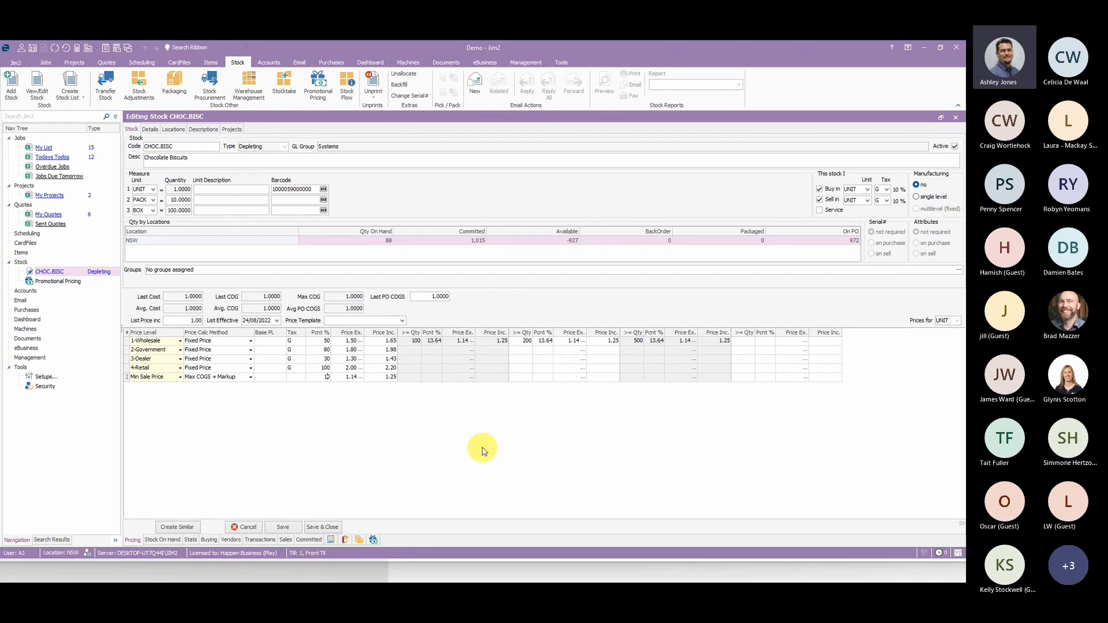
click(283, 527)
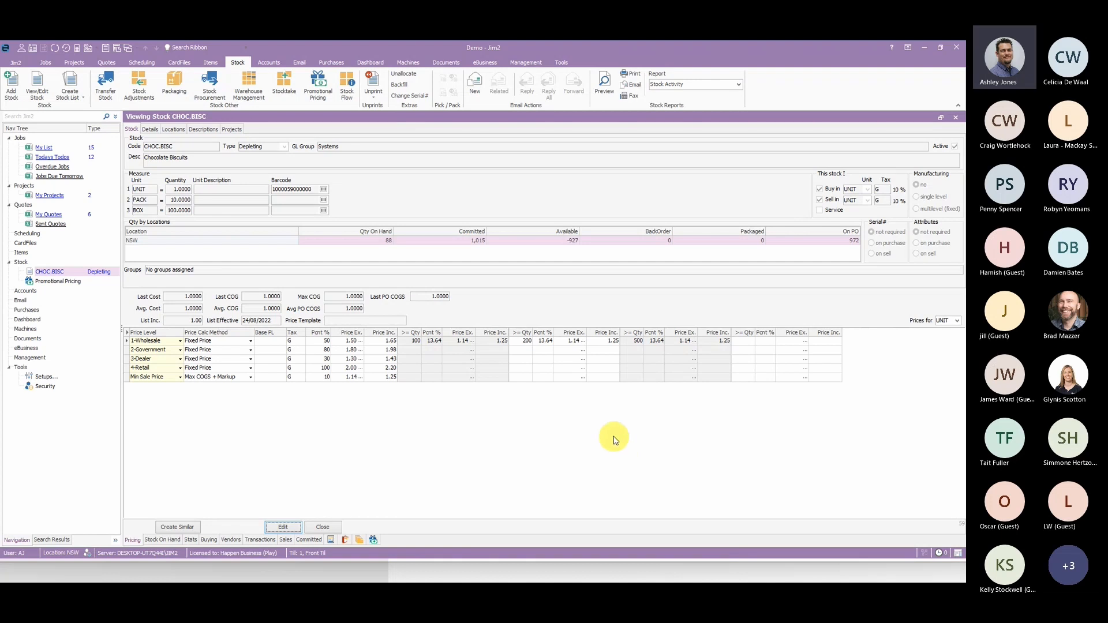
- Check the Administrator security group's Stock on Jobs permission for selling stock below the minimal price
click(562, 62)
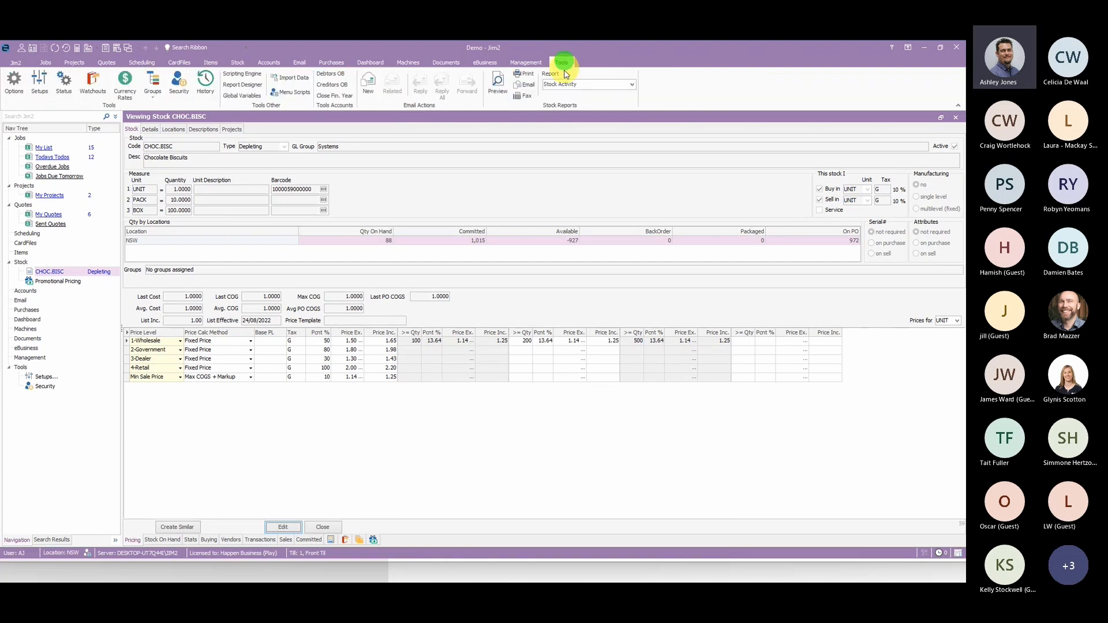
click(179, 82)
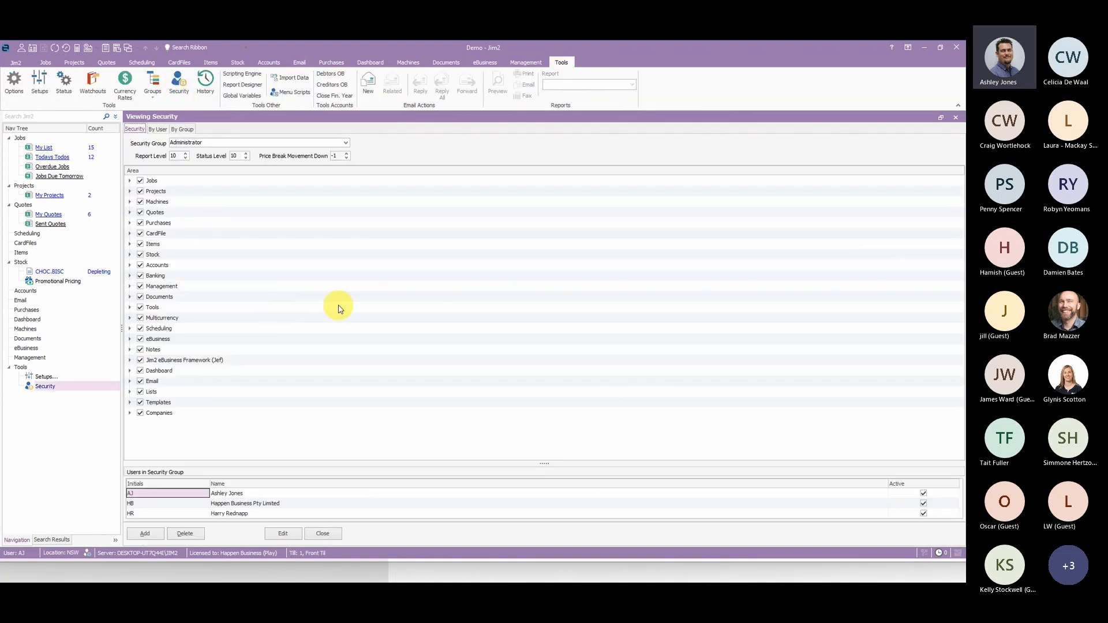
click(130, 180)
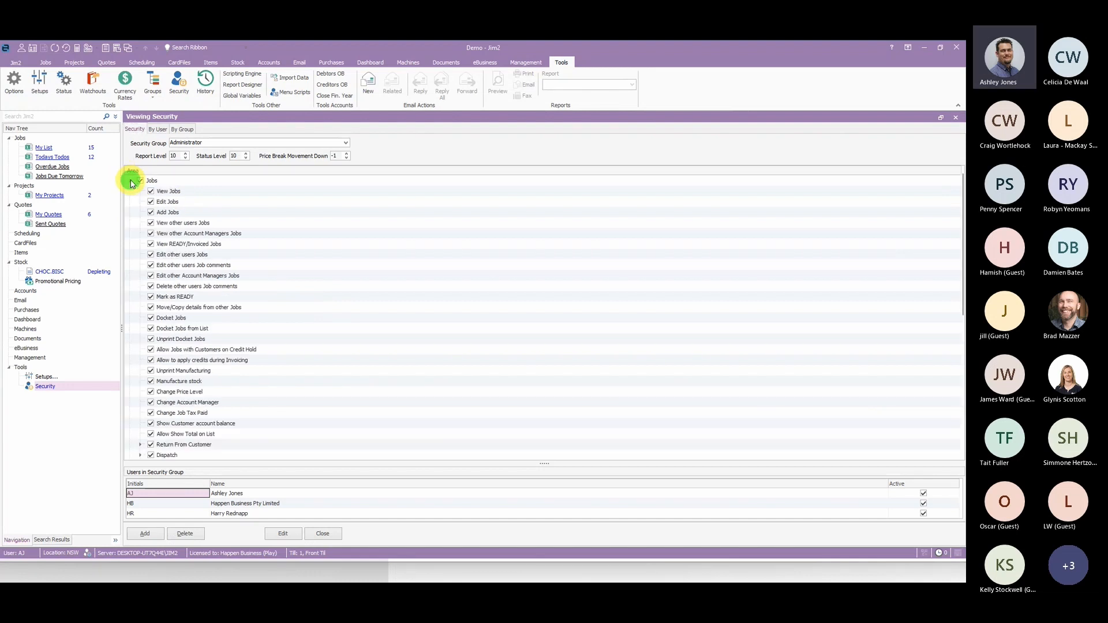
scroll(290, 329, down, 5)
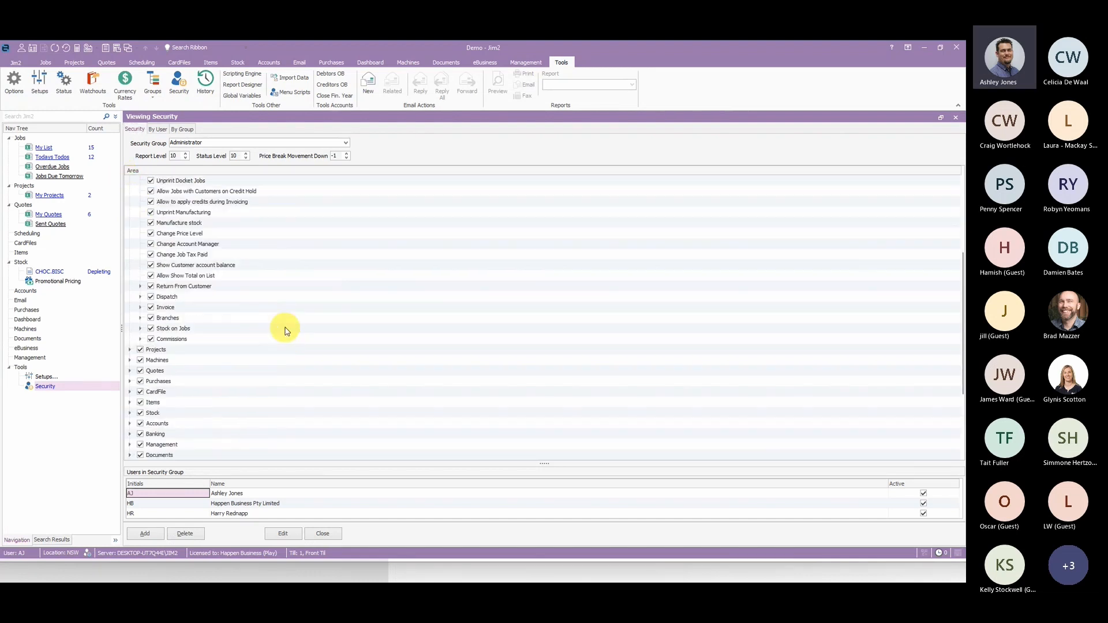
click(141, 329)
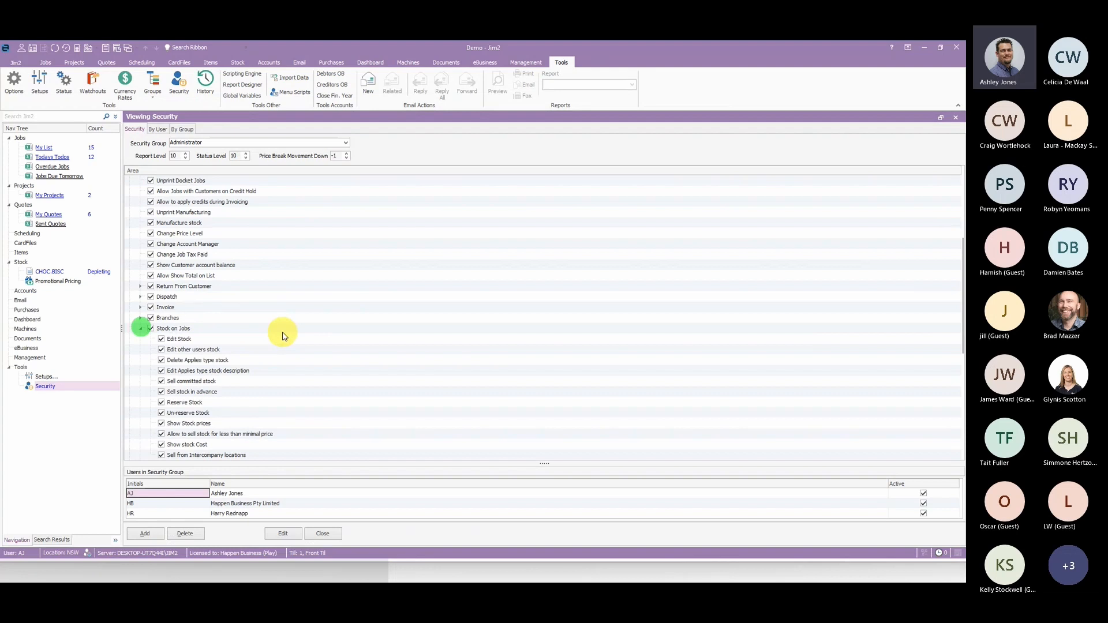
click(276, 436)
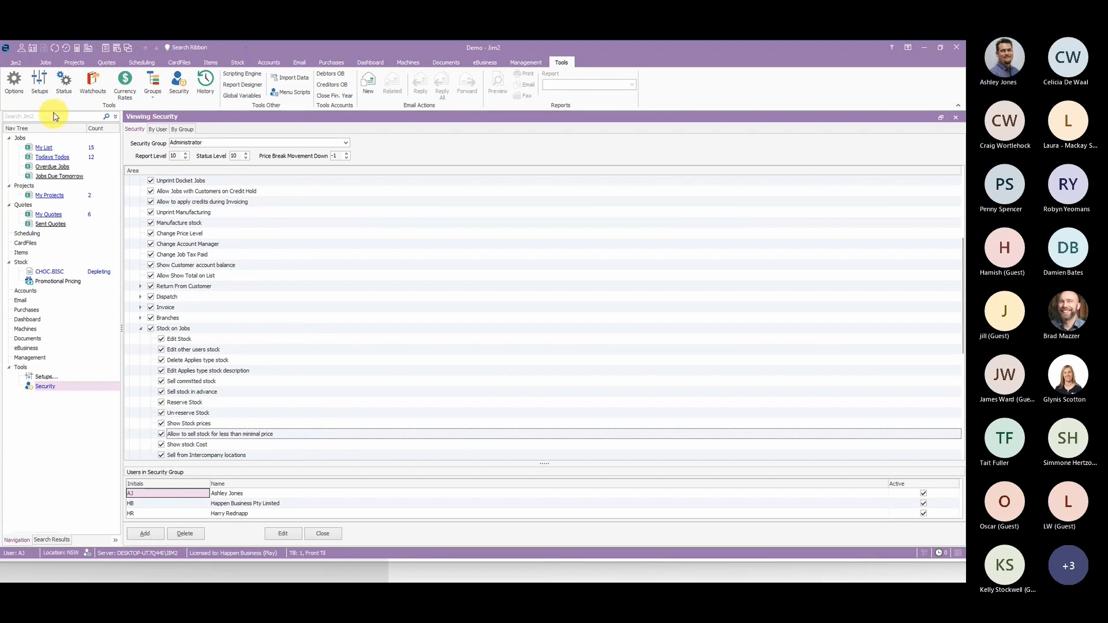
- Add a new sales job with the customer's card code, no linked project, a customer reference and the item SALE
click(45, 63)
click(10, 88)
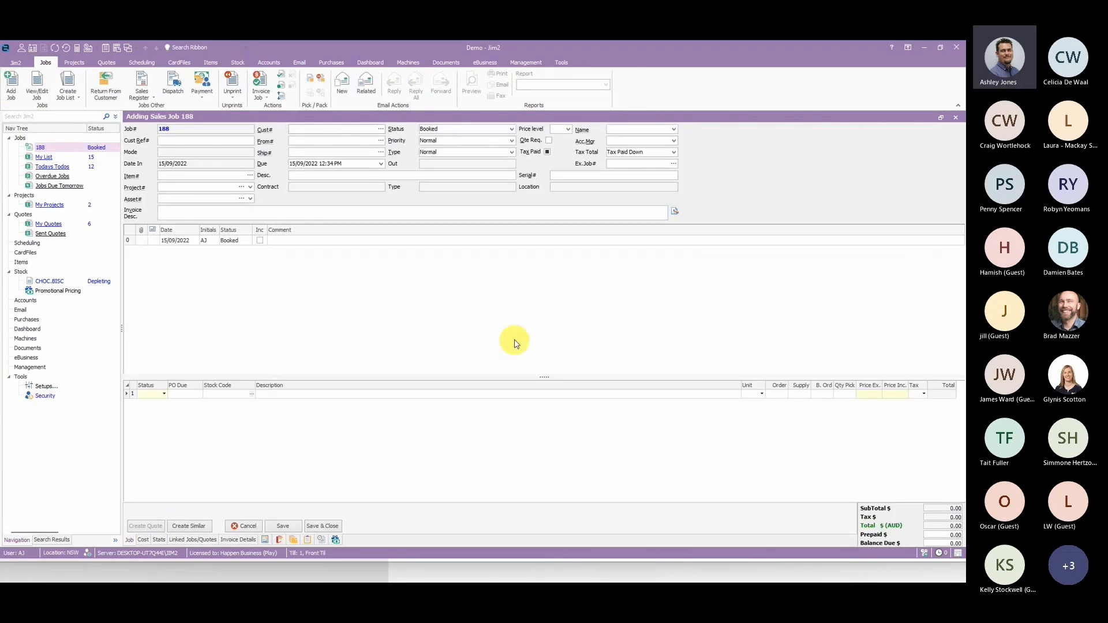
click(306, 131)
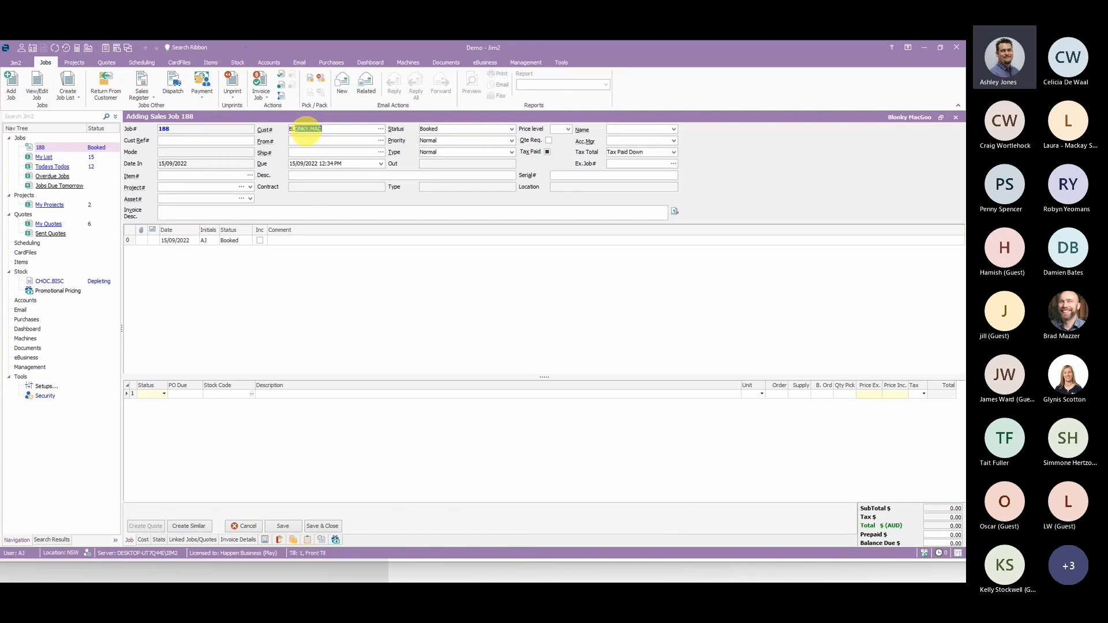
text(BLON)
key(Tab)
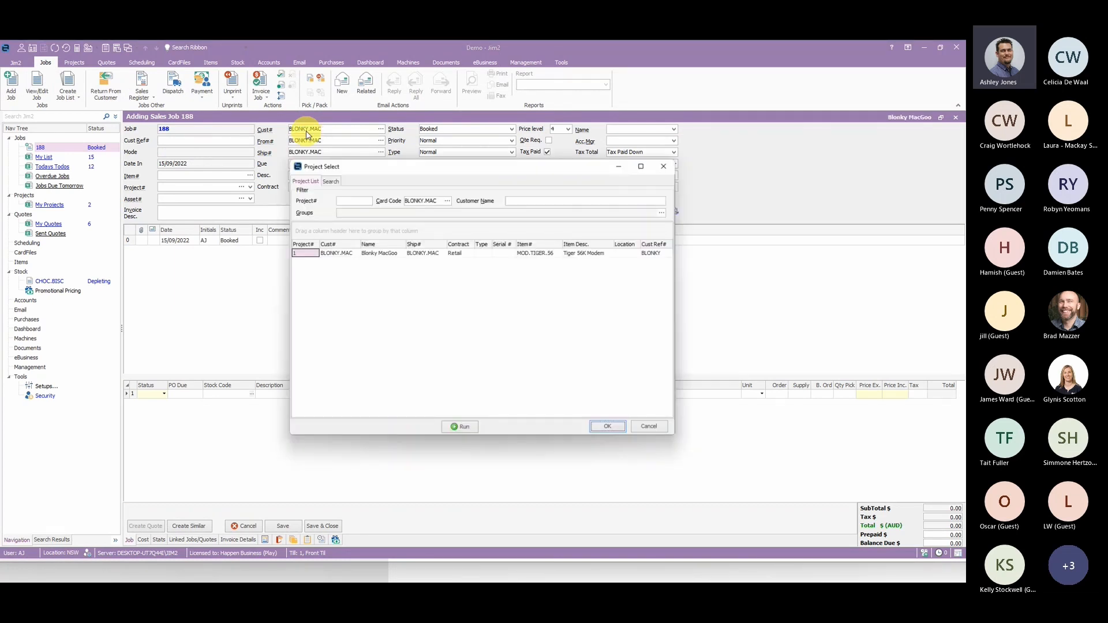
click(662, 430)
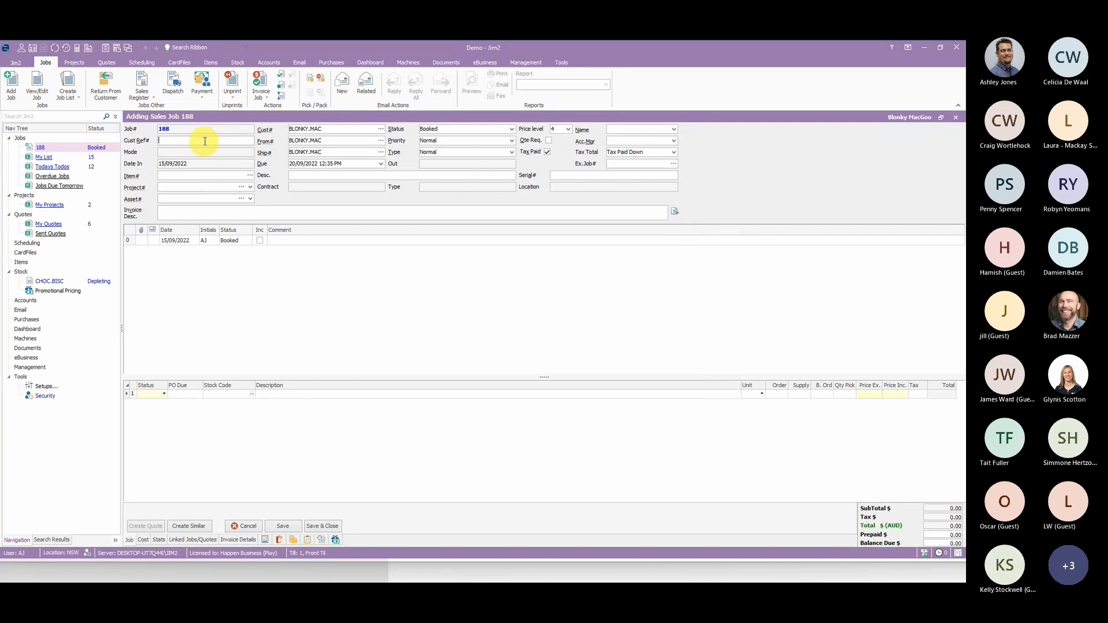
text(BLONK)
click(282, 346)
- Add CHOC.BISC to the job with a tax-inclusive price of 0.01 and accept selling it below the minimum price
click(234, 395)
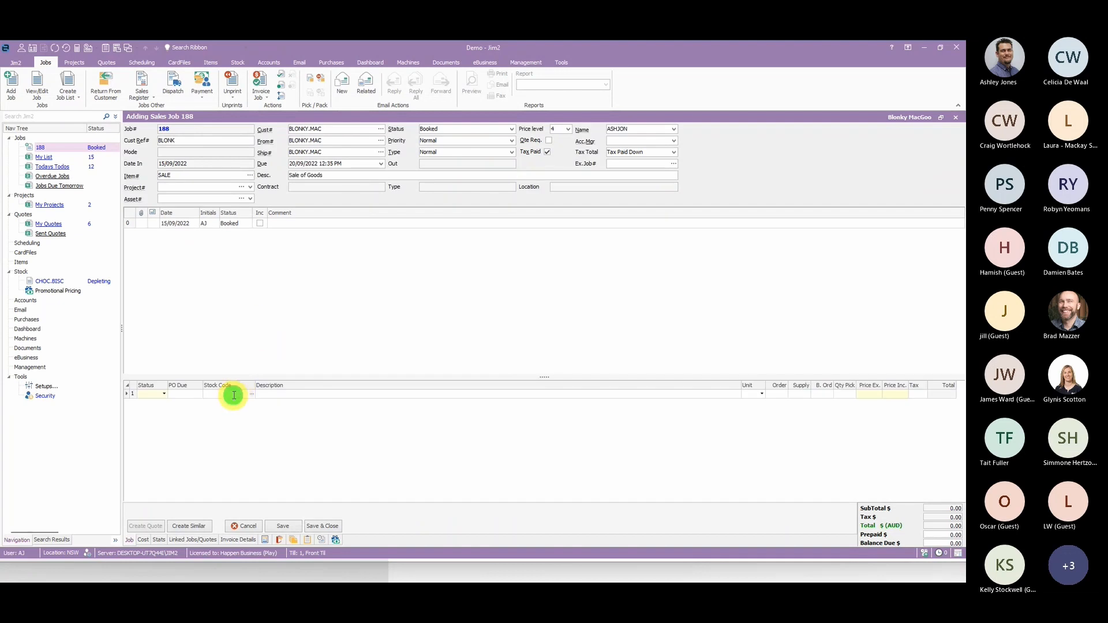
text(CHOC.BISC)
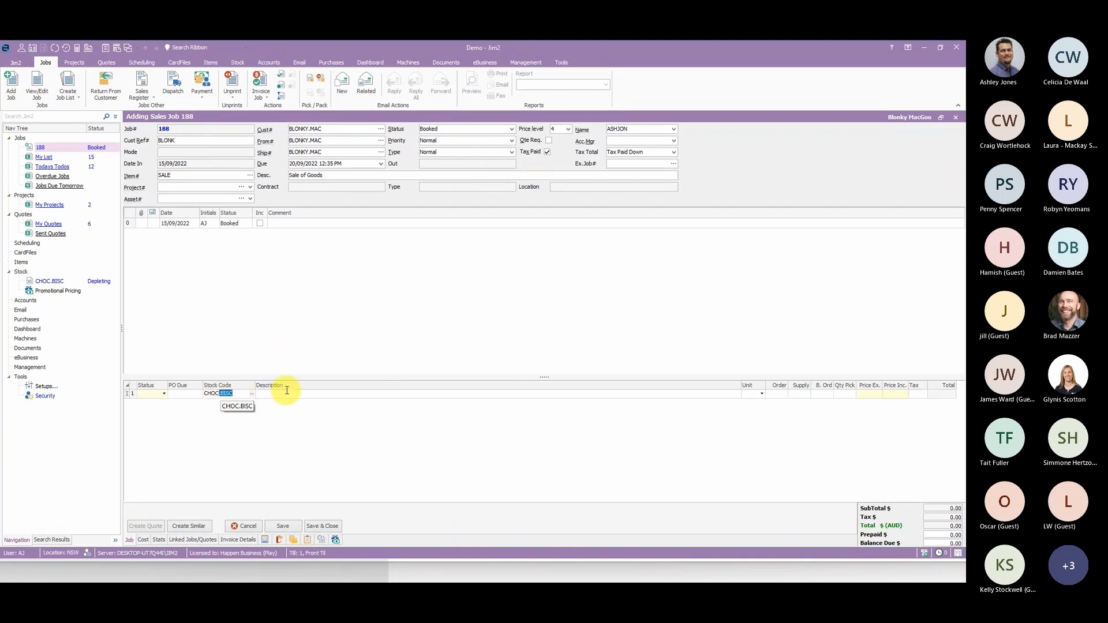
click(288, 396)
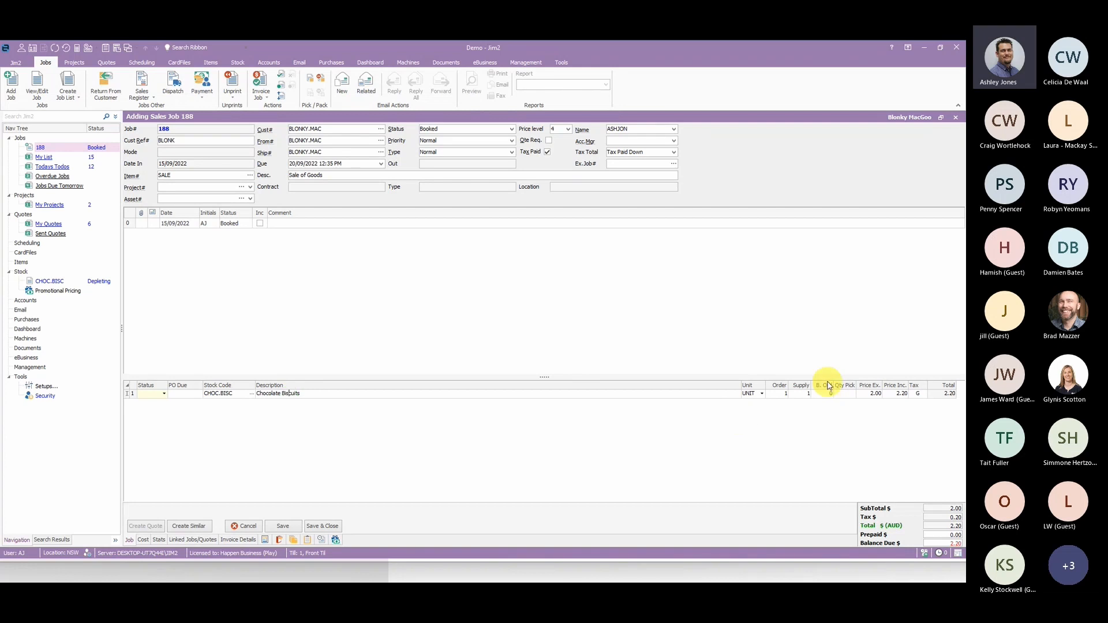
click(897, 393)
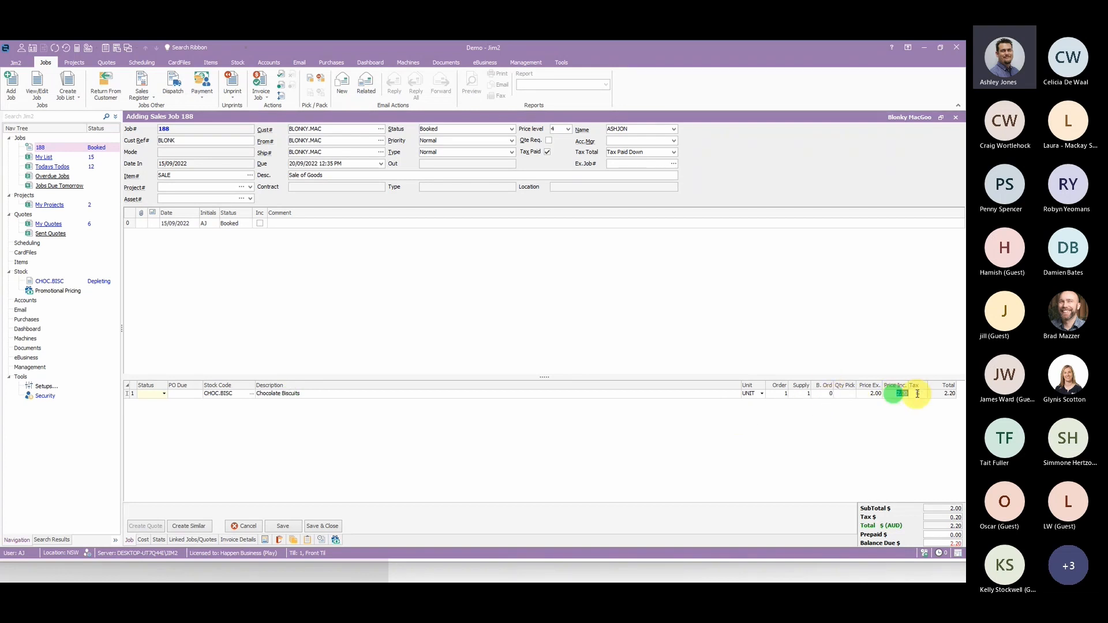
text(.01)
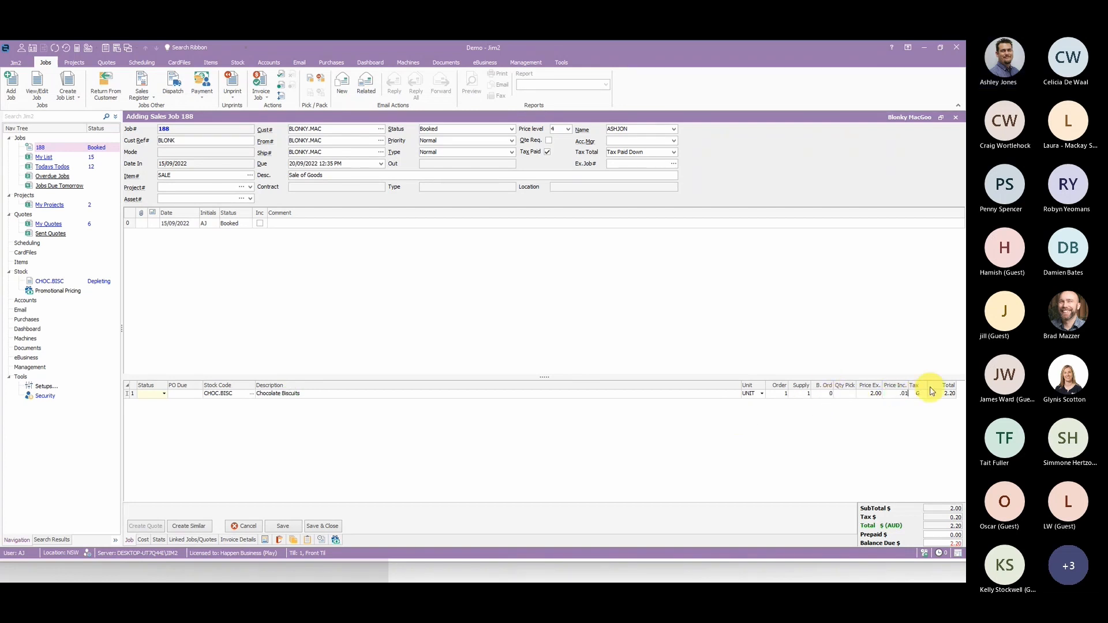
click(910, 346)
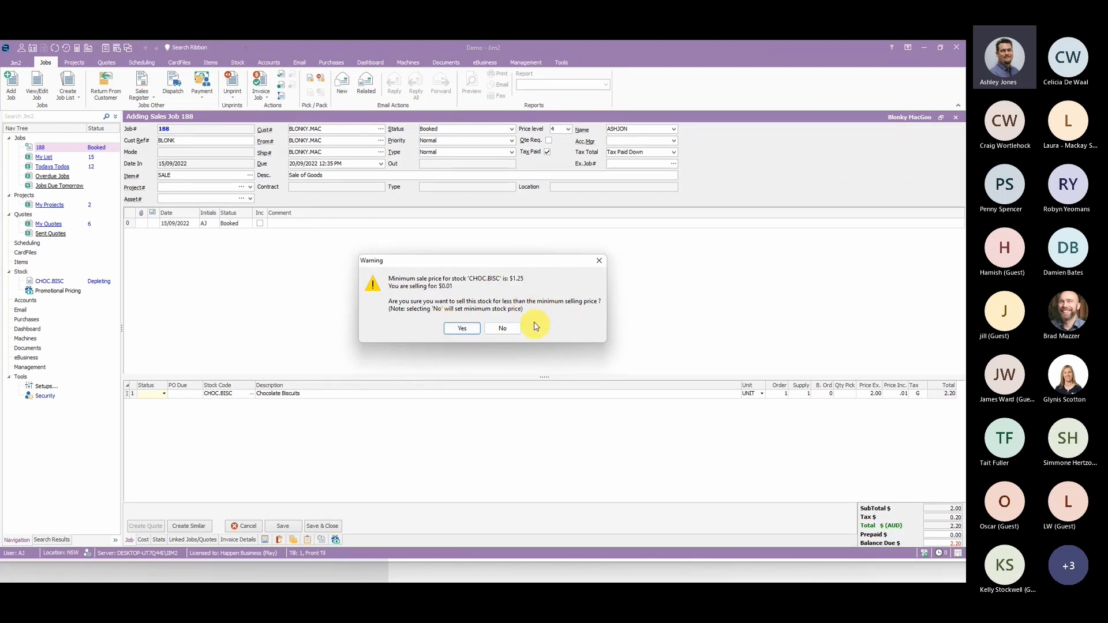
click(462, 329)
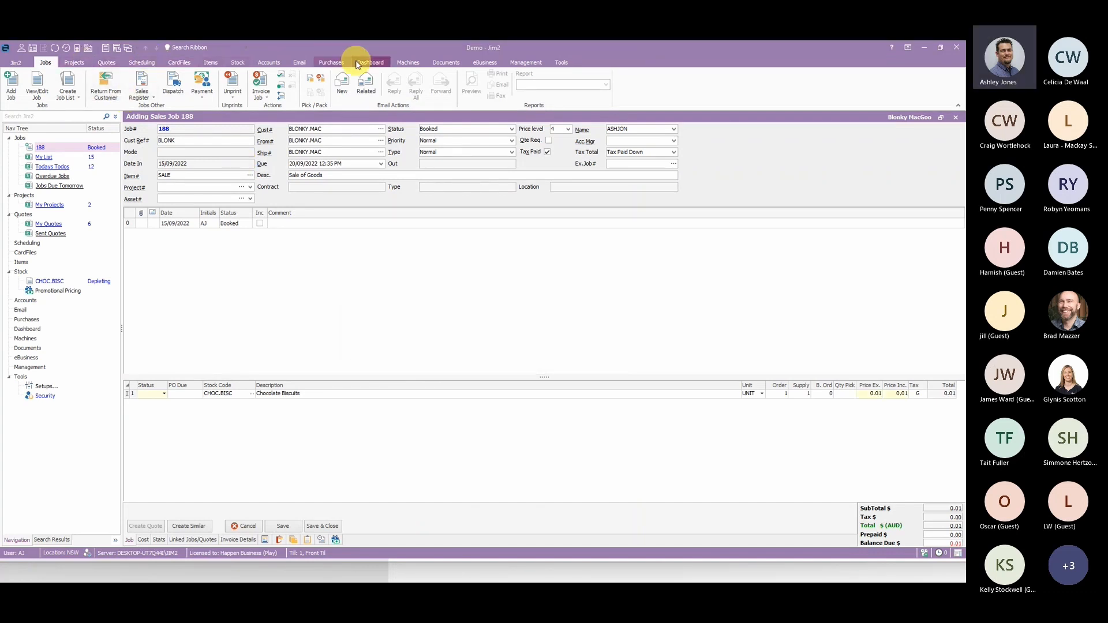
- Create a stock list and run it without filters to view the stock items and their price templates
click(235, 62)
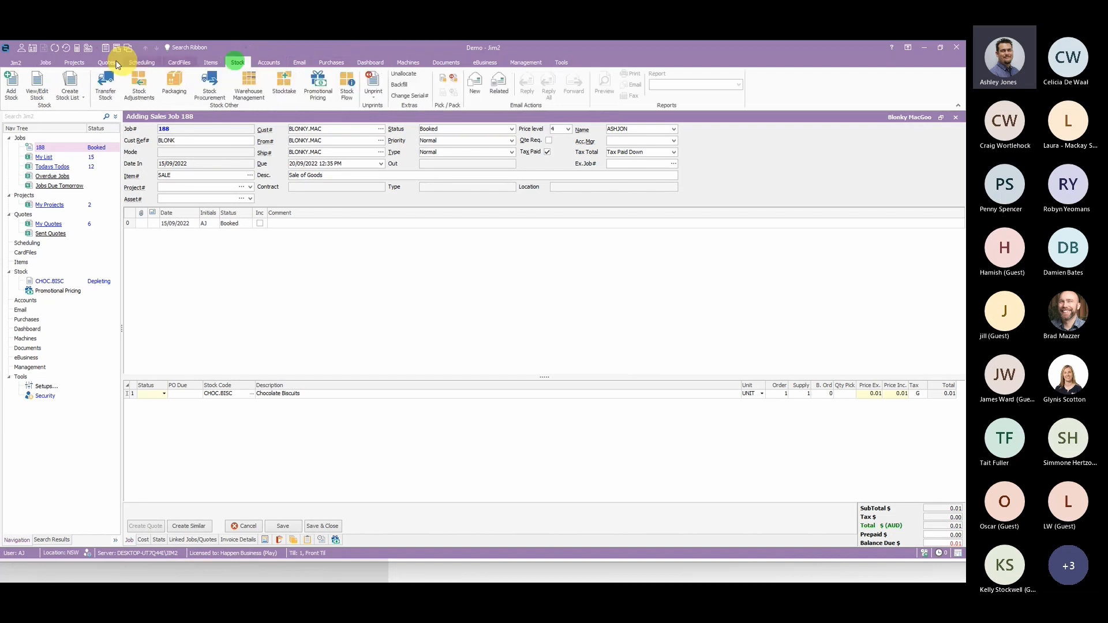
click(73, 80)
click(286, 528)
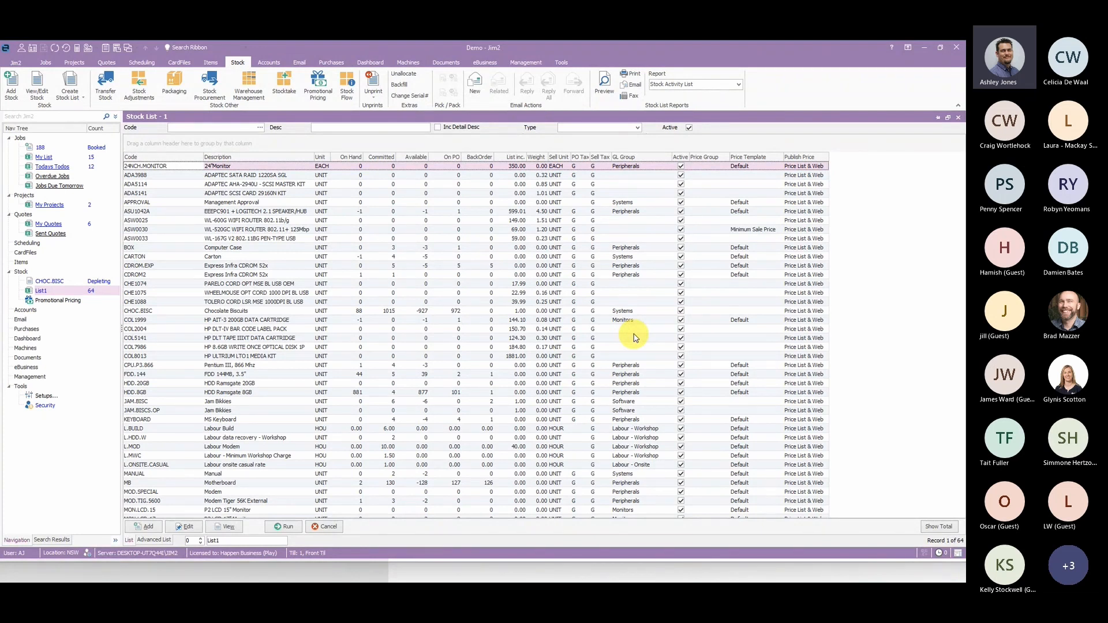
- Examine the price levels in the Dealer and Tradie price template in the setups, leaving the template without saving
click(562, 62)
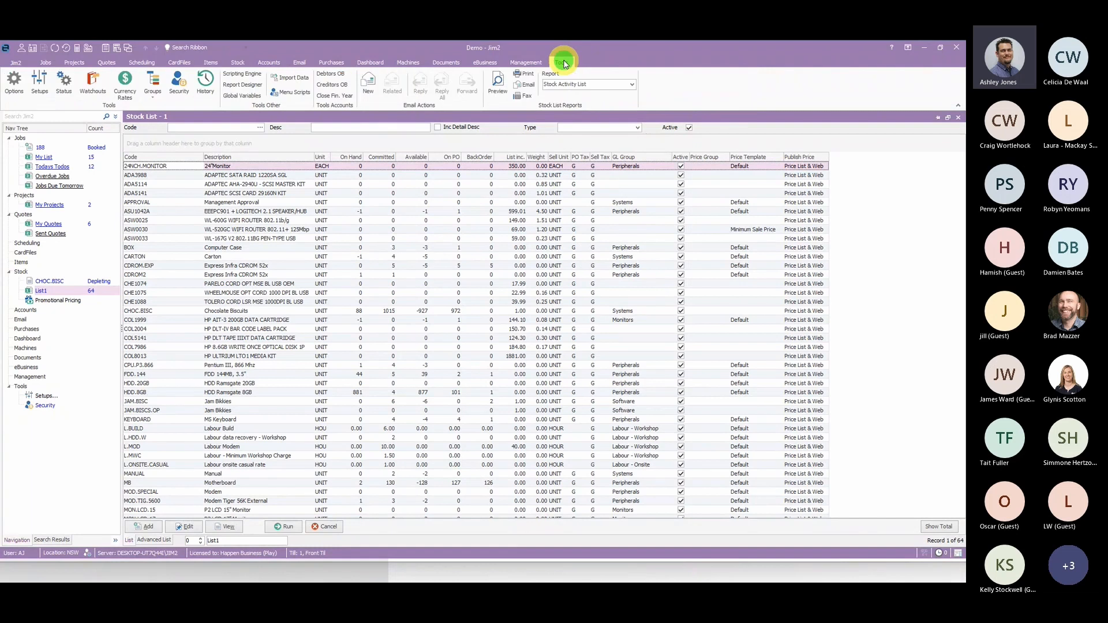
click(39, 81)
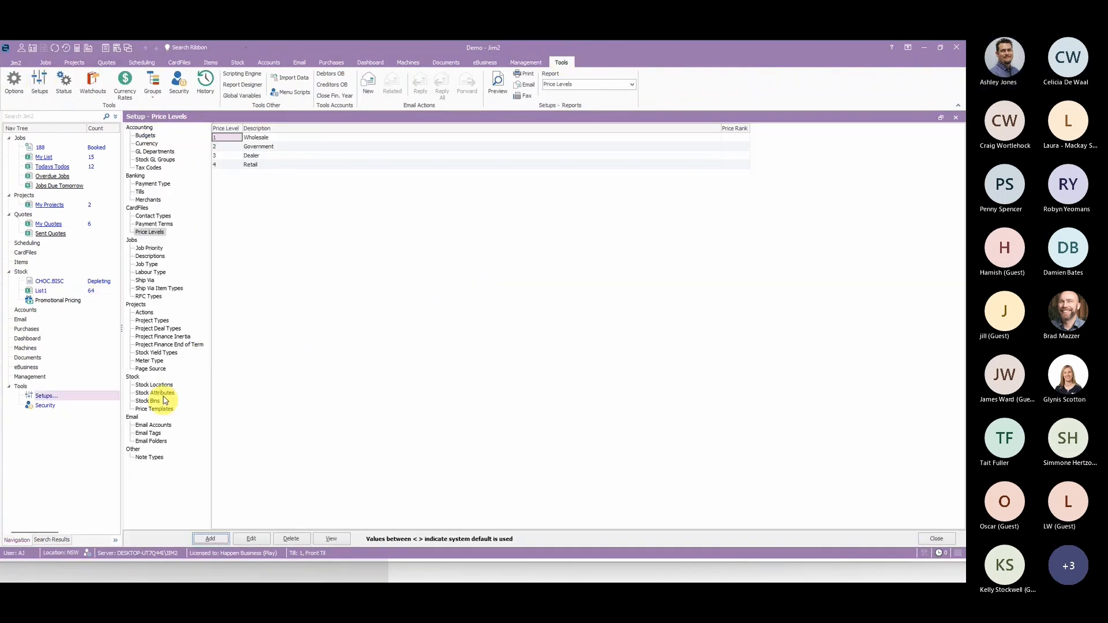
click(162, 410)
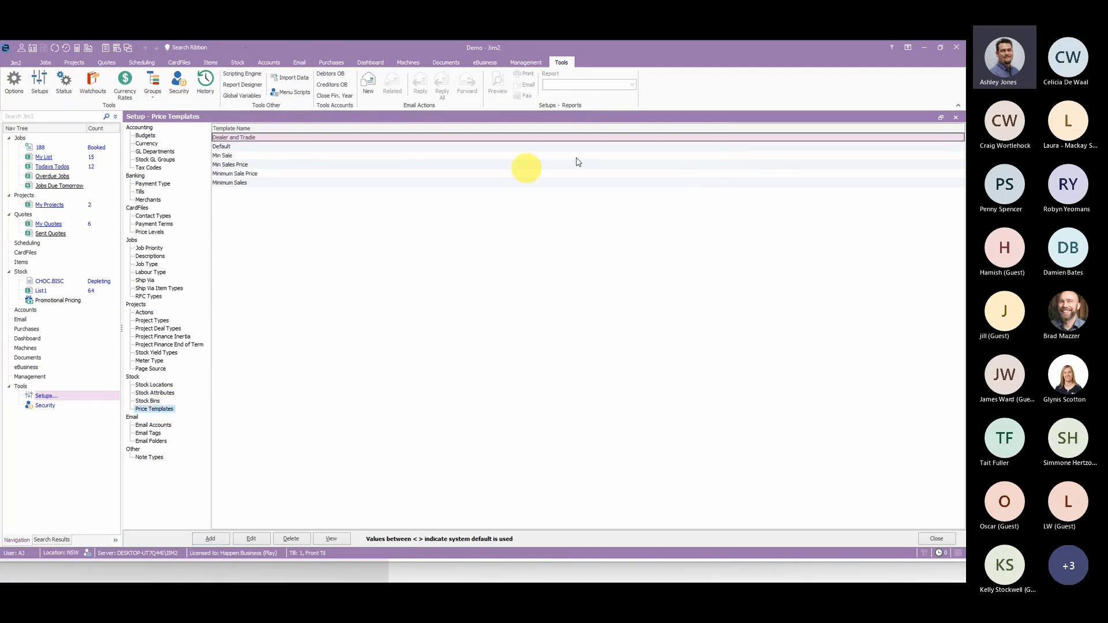
click(495, 359)
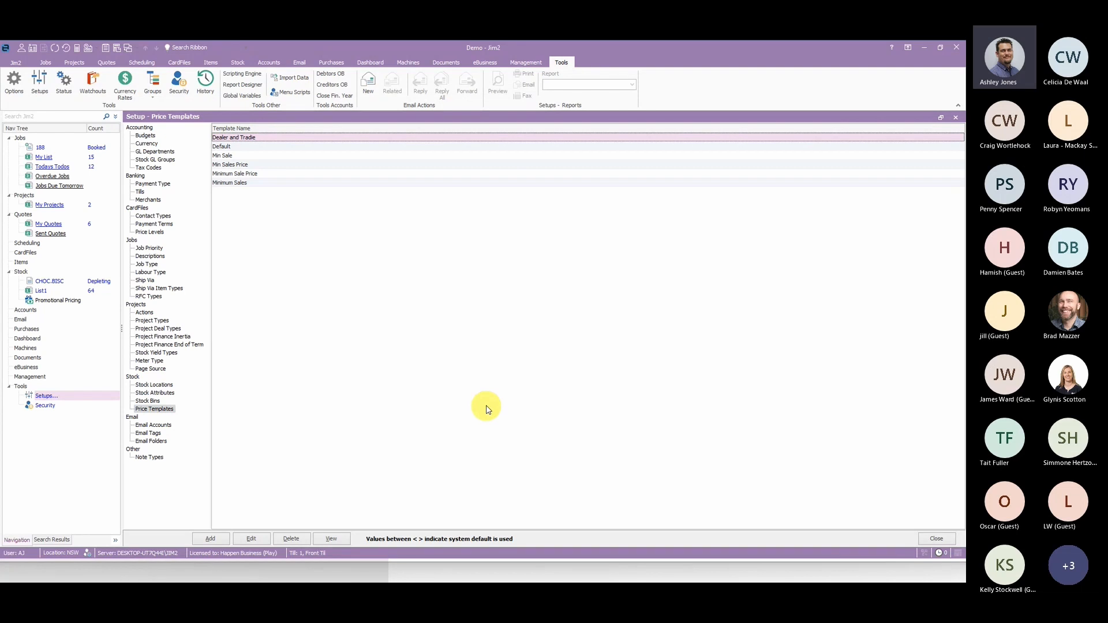
click(252, 539)
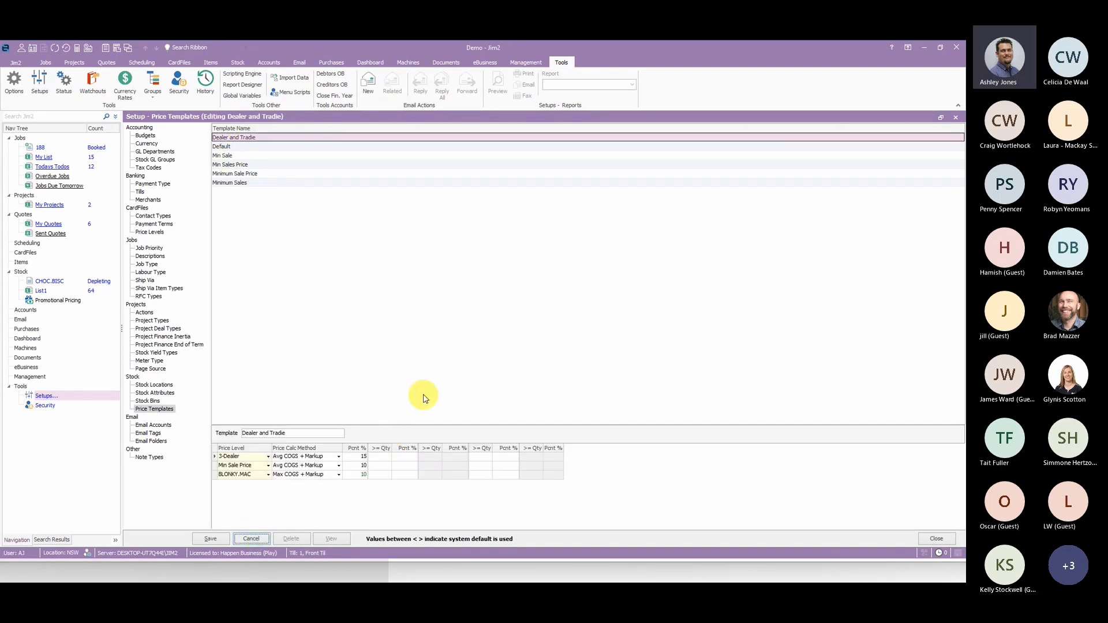
click(247, 465)
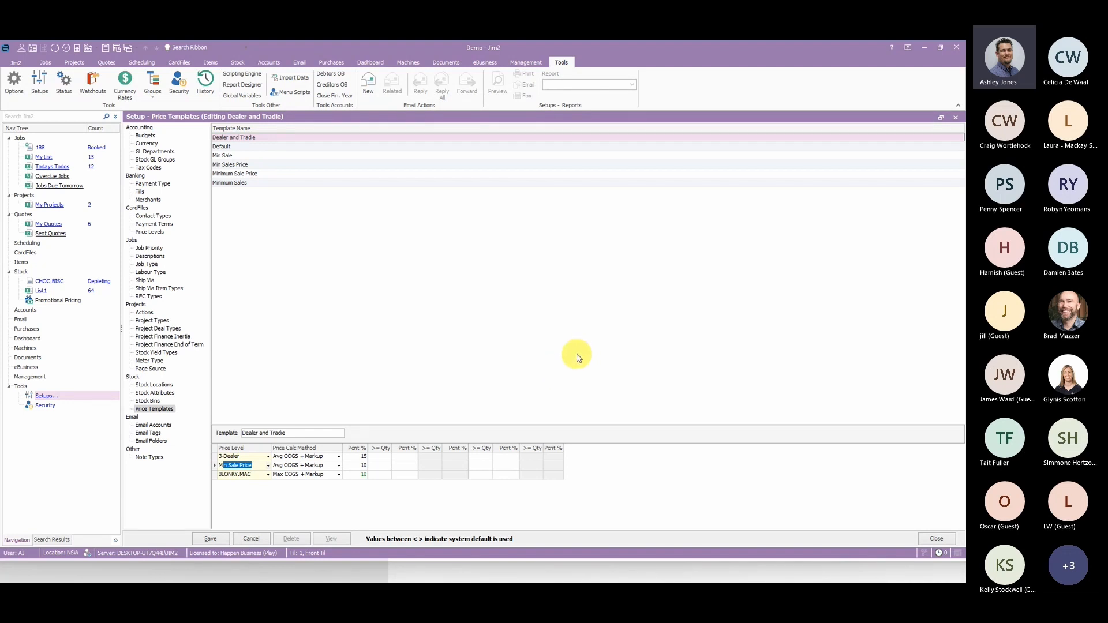
click(251, 539)
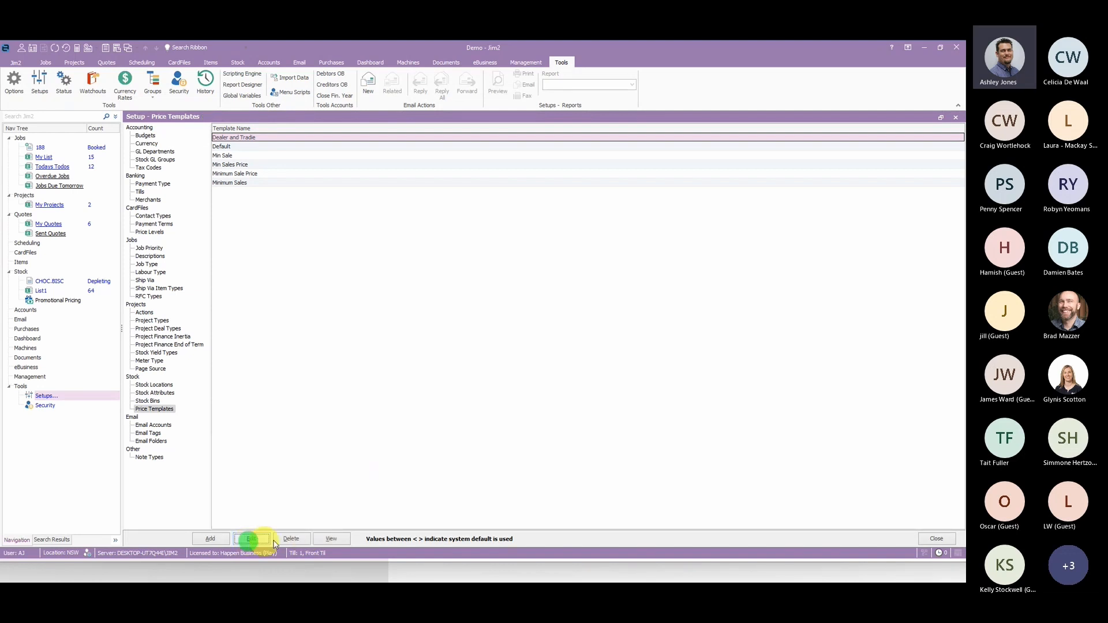
- Try to add a price template named Min Sale with the Min Sale Price level at Max COGS + Markup 10 percent
click(221, 540)
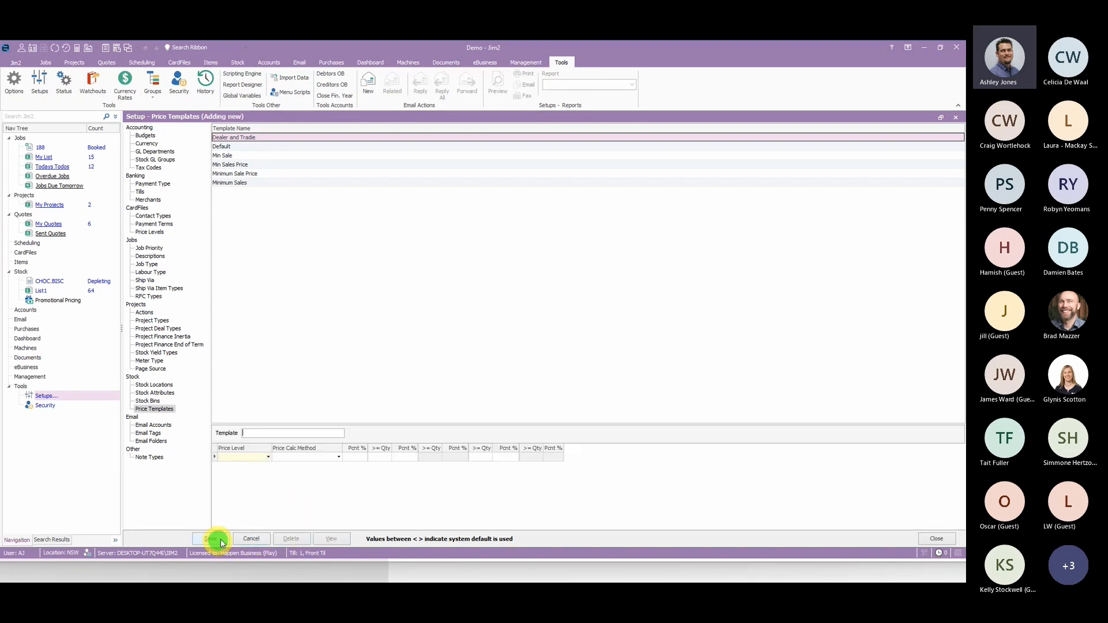
text(n Sale)
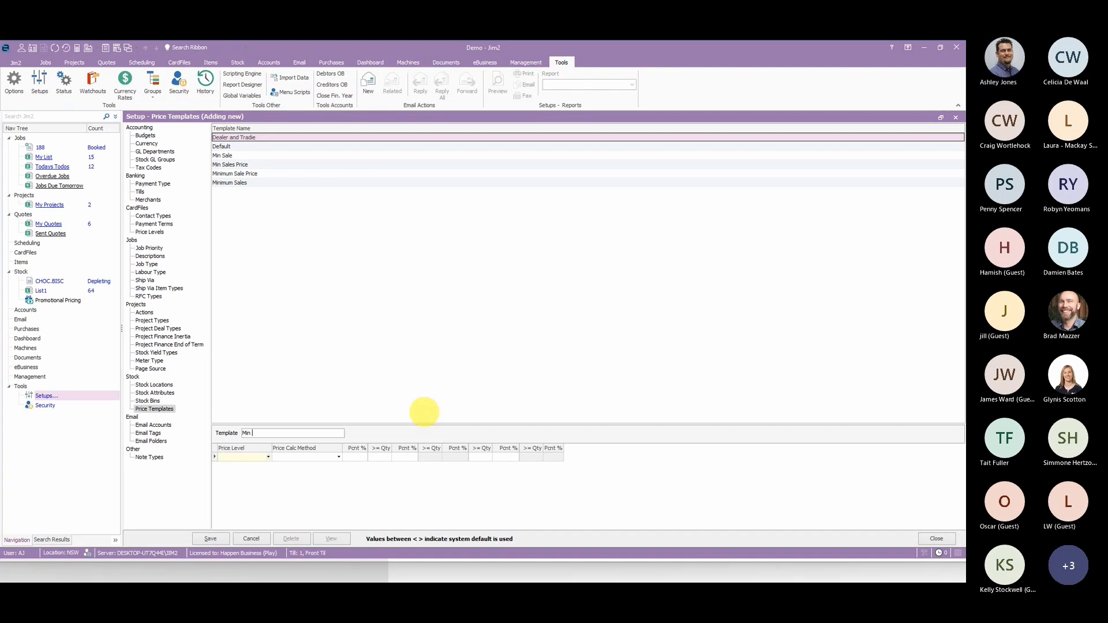
click(268, 457)
click(237, 466)
click(354, 456)
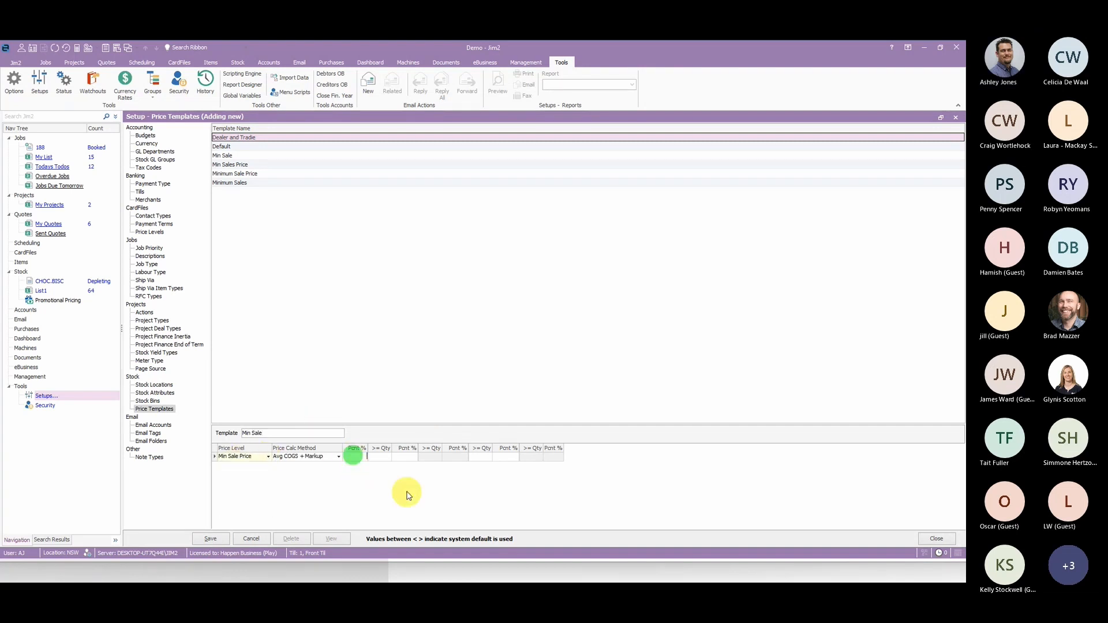
text(10)
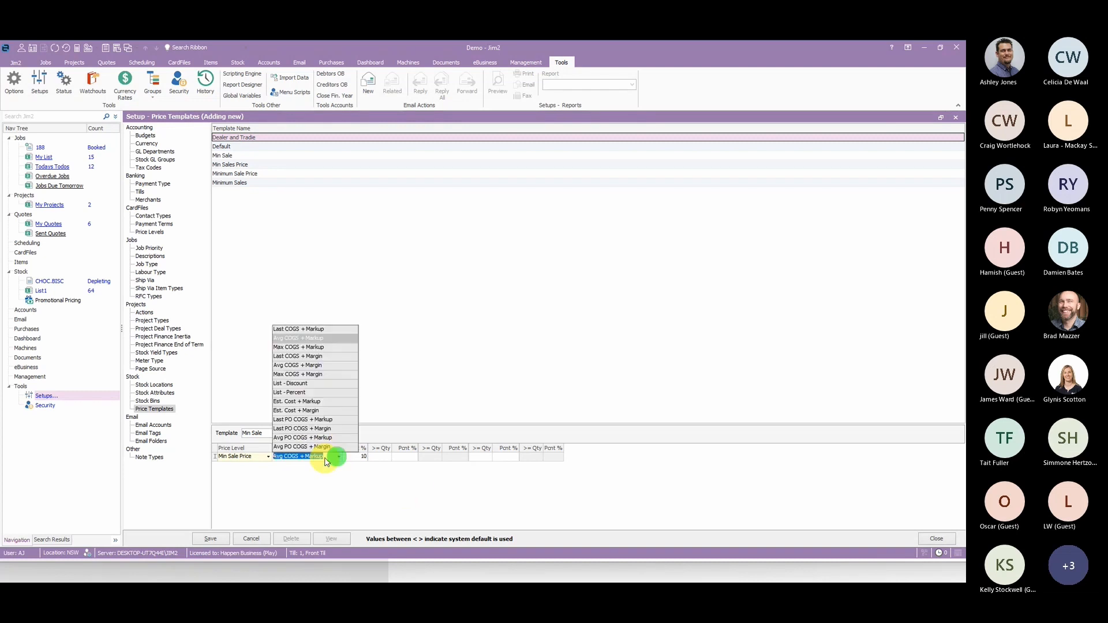
click(335, 456)
click(306, 348)
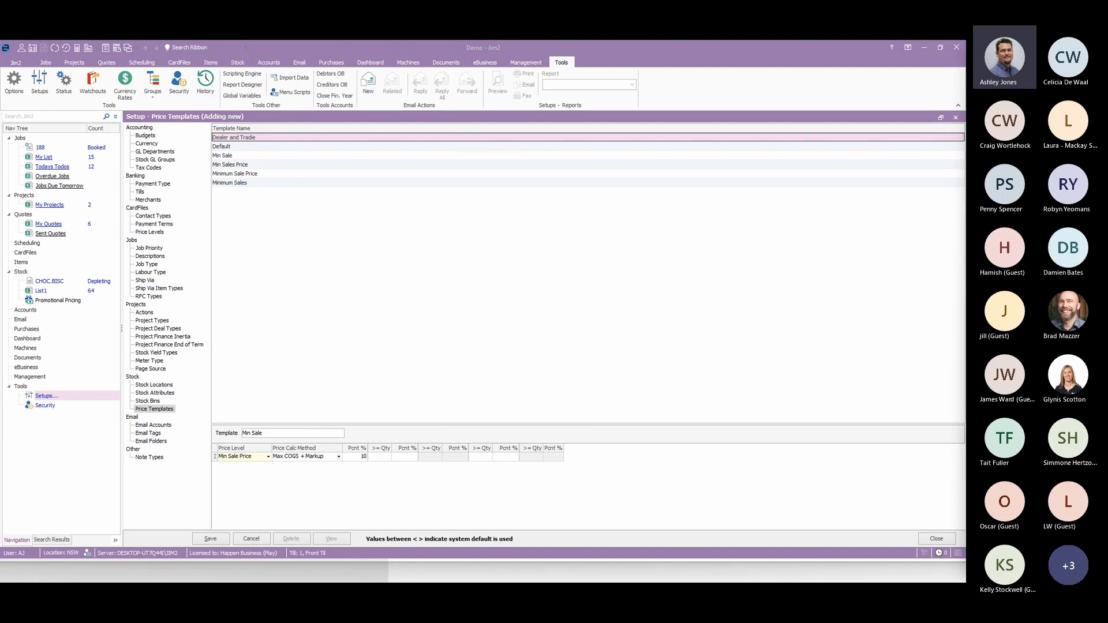
click(211, 540)
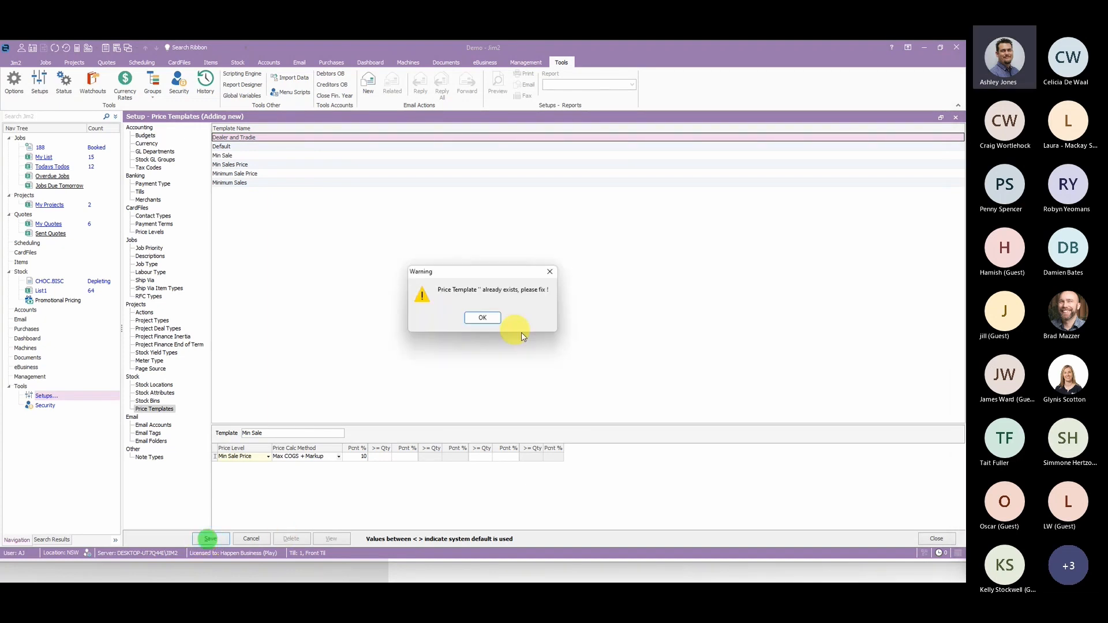
click(482, 316)
click(251, 538)
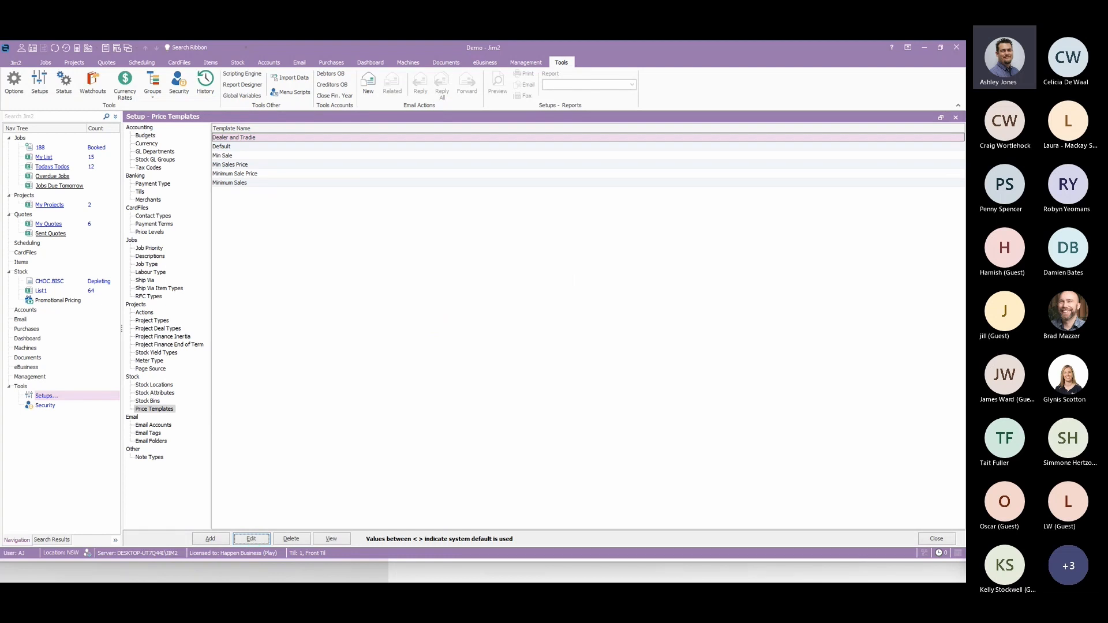
- Check which price templates can be applied to all items in the stock list, leaving without applying one
click(43, 292)
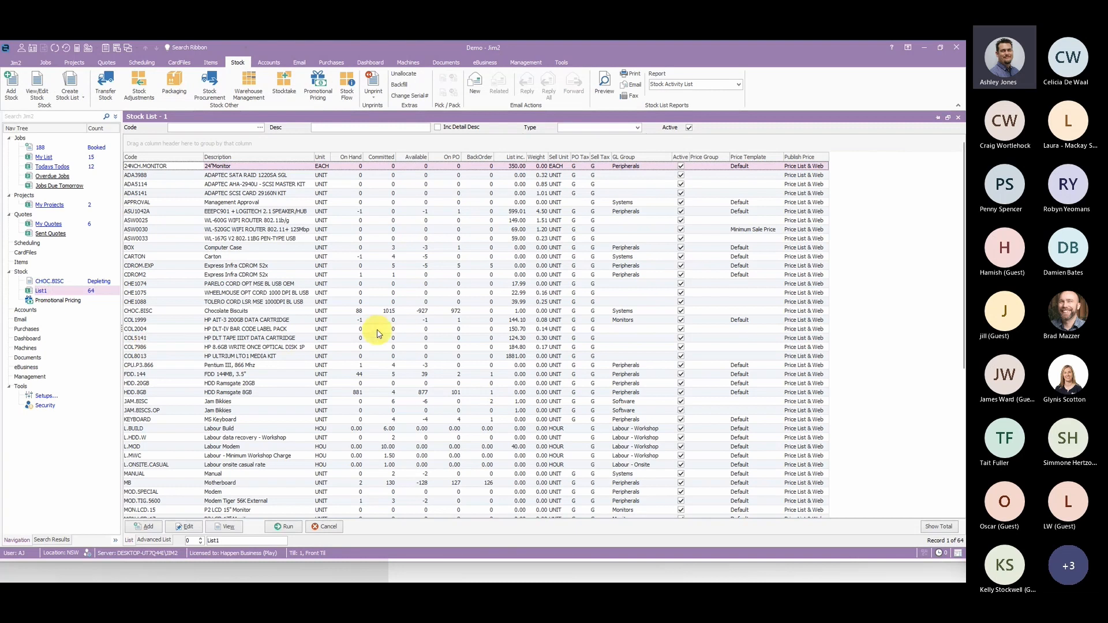
right_click(377, 331)
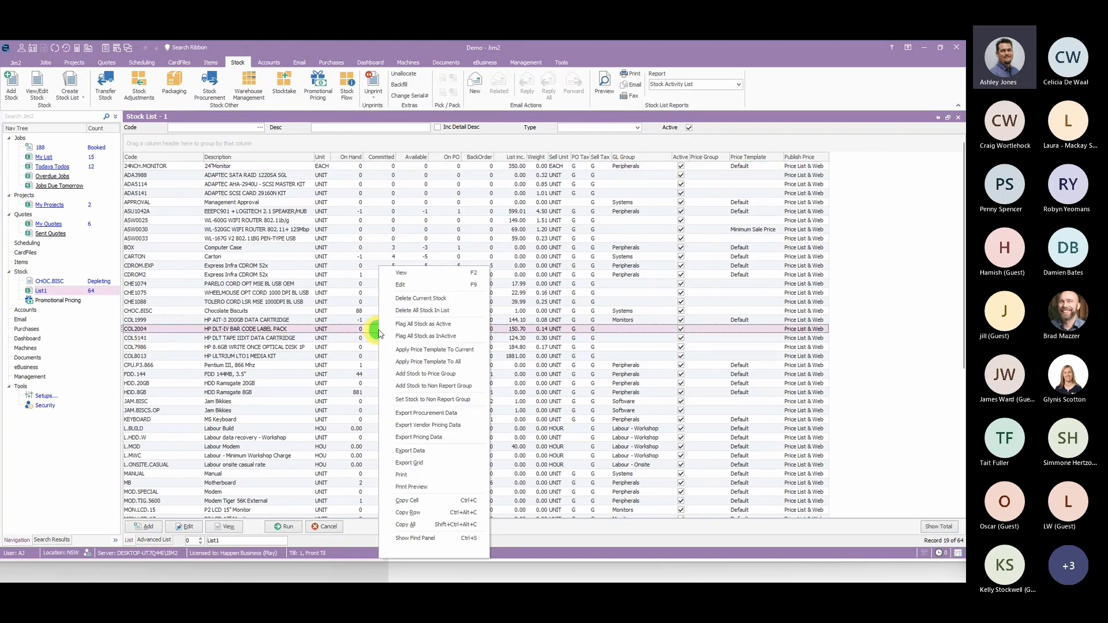
click(451, 364)
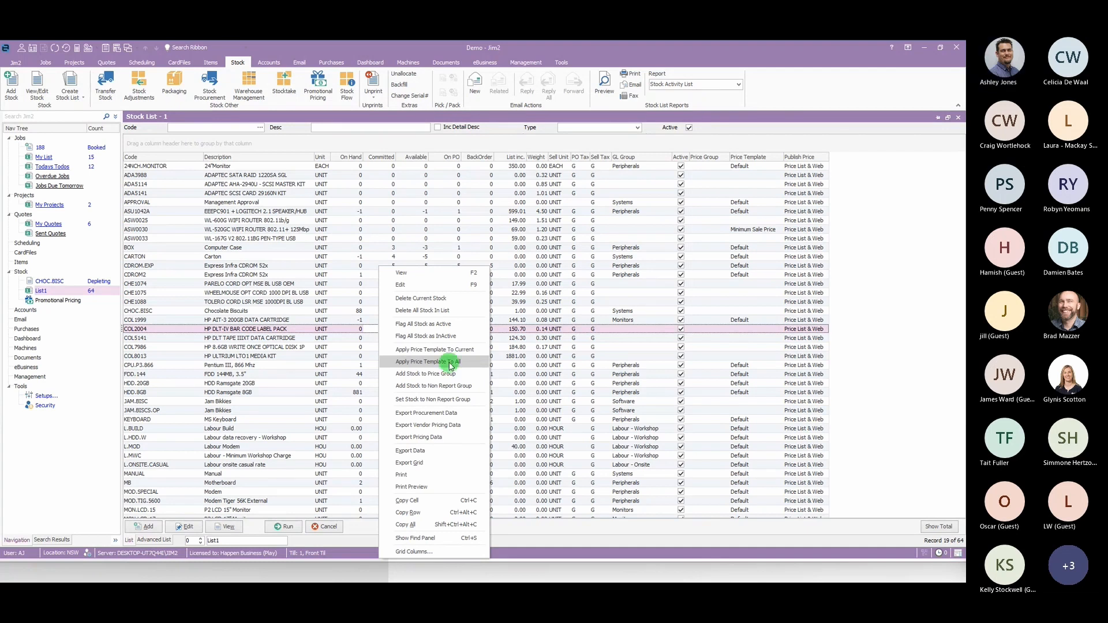
click(552, 299)
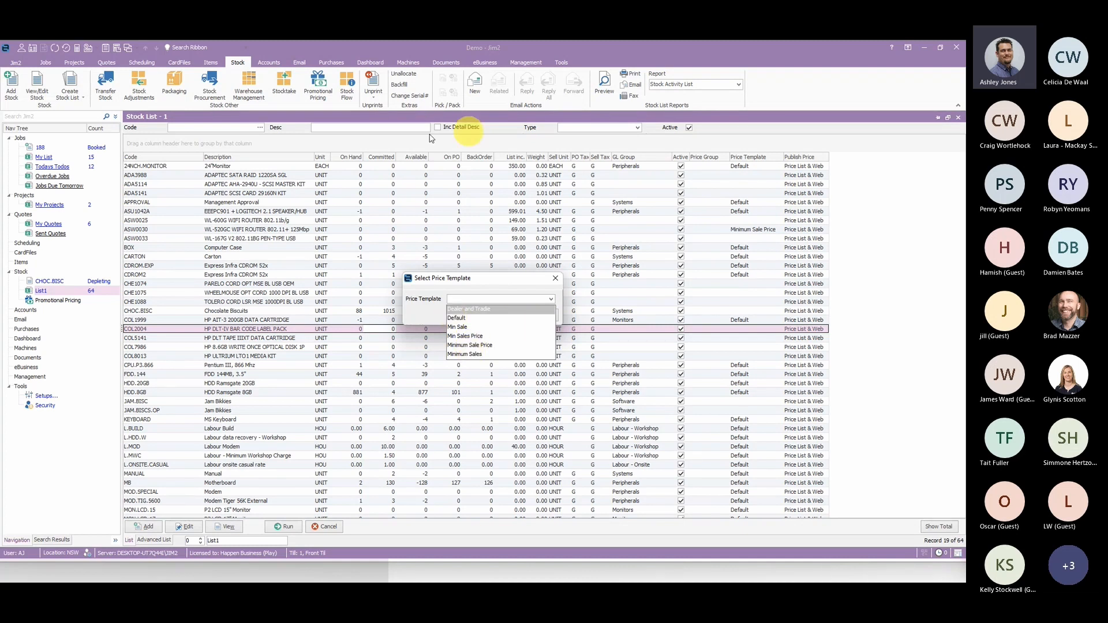
click(558, 281)
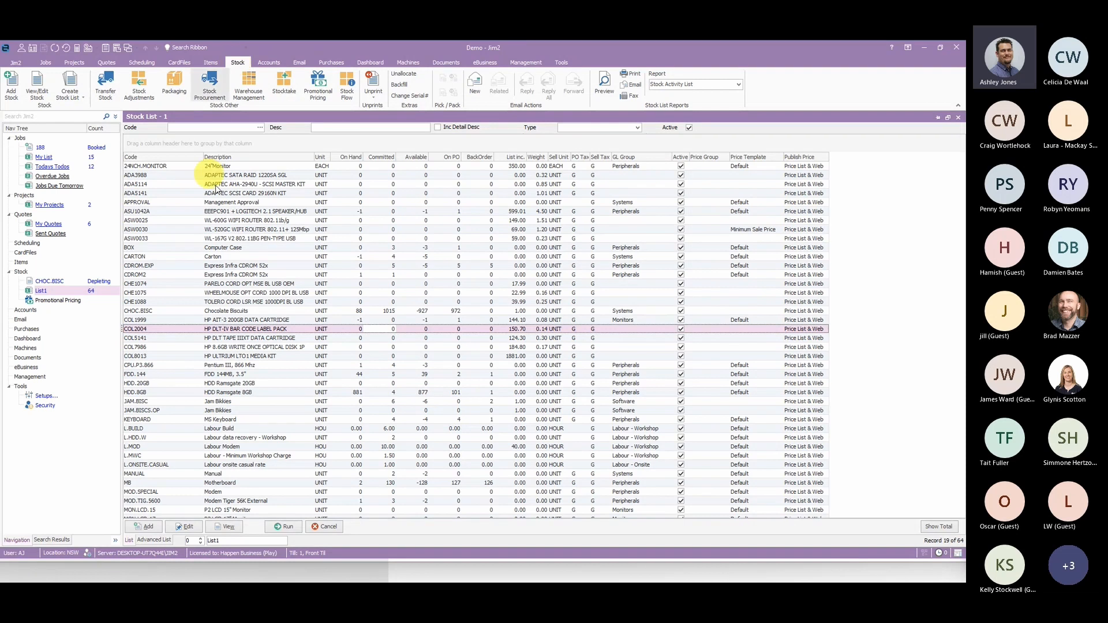
- Open the promotional pricing list, clear its Promo > date filter and run it
click(319, 87)
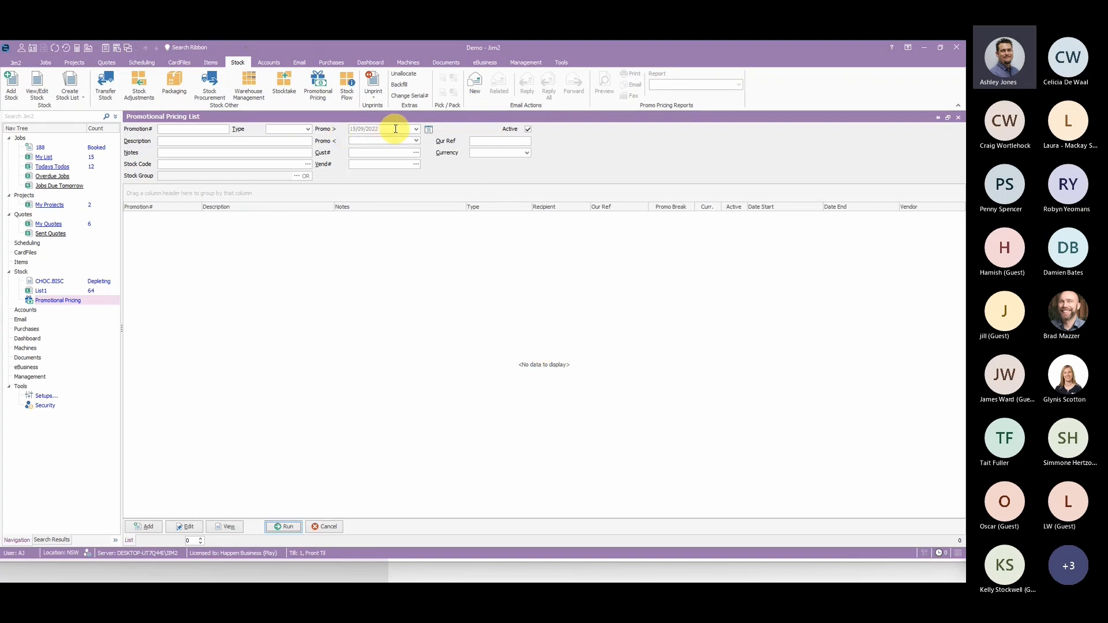
click(287, 530)
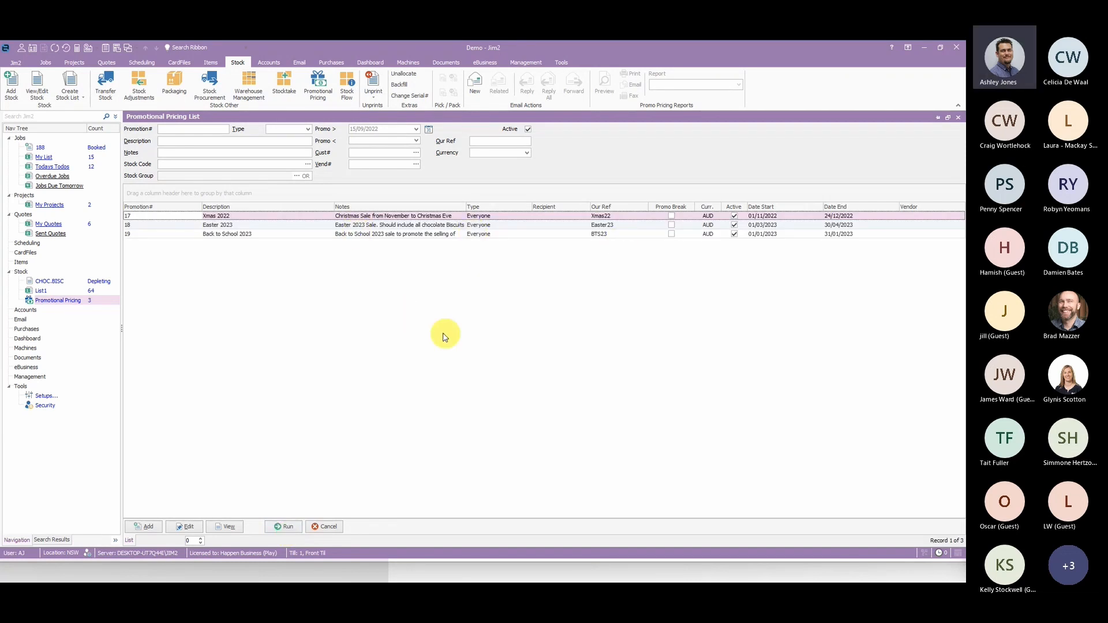
click(377, 130)
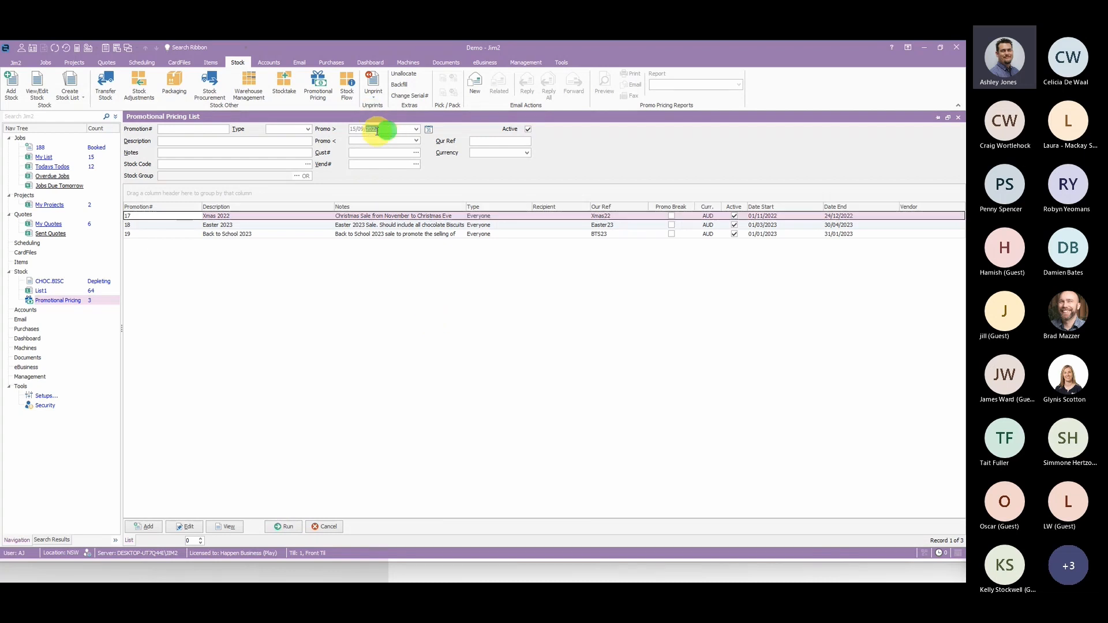
key(Delete)
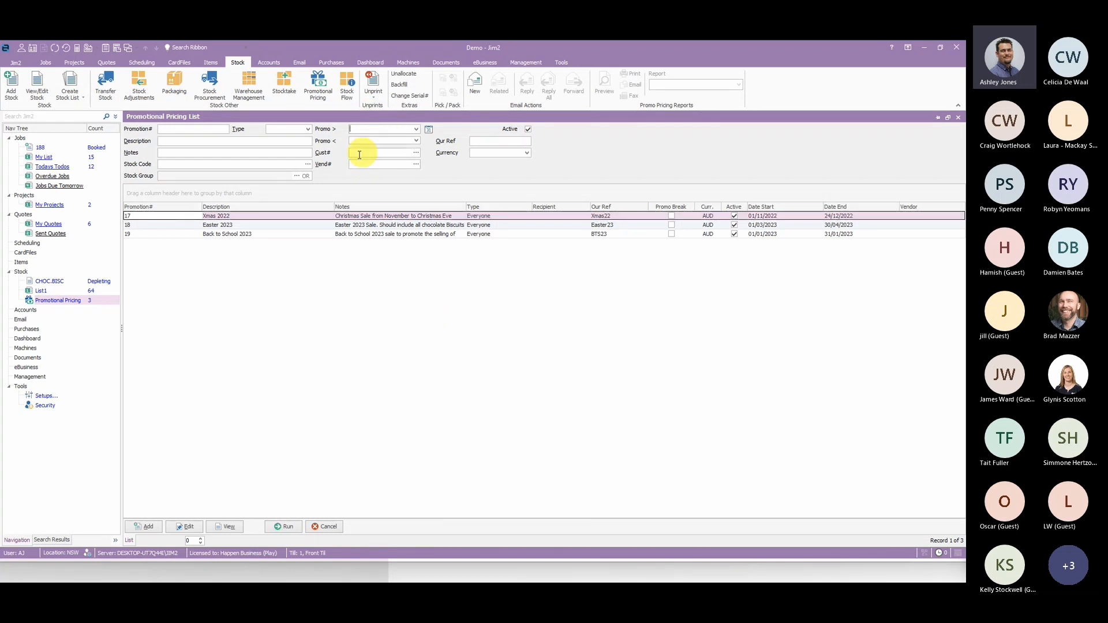
click(283, 527)
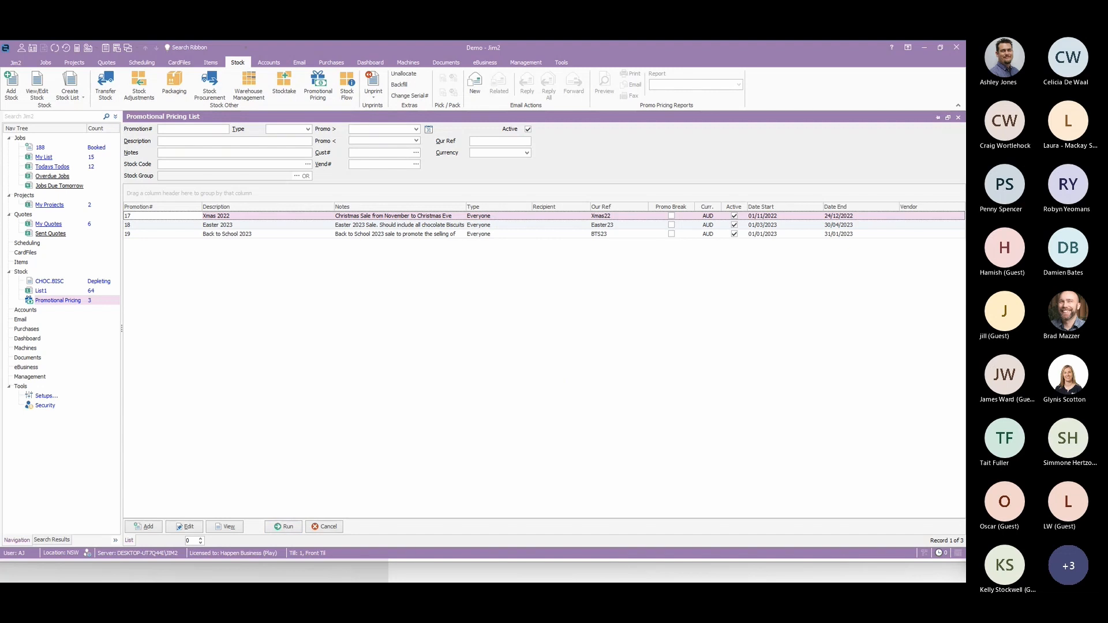
- Examine the promotional pricing list's filter fields, including stock code, stock group, customer, vendor, reference, currency and promotion type options
click(439, 363)
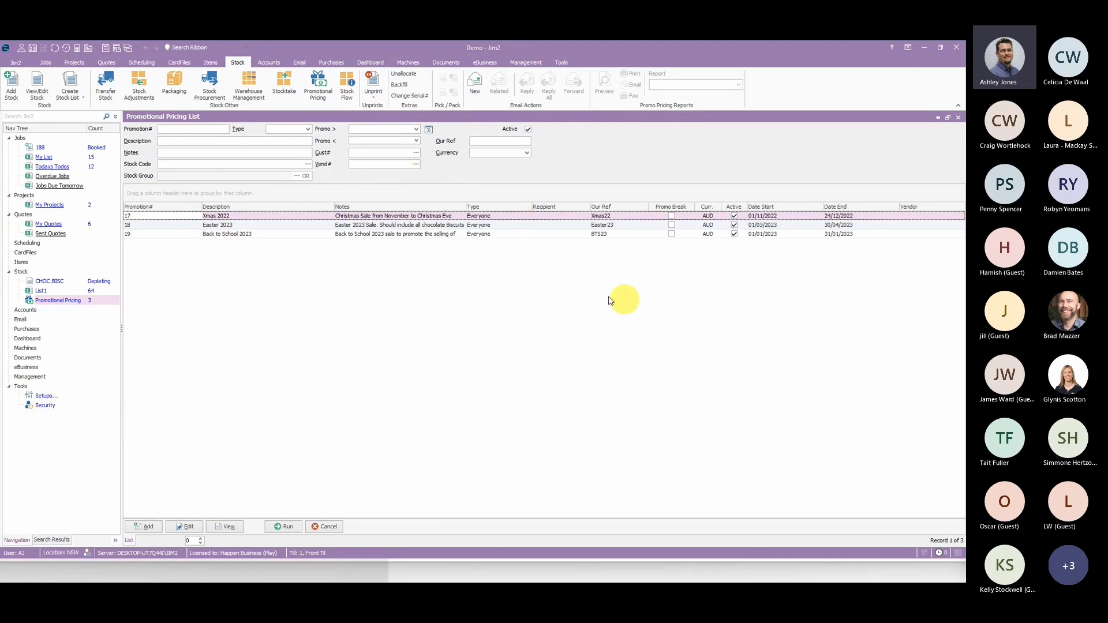
click(184, 128)
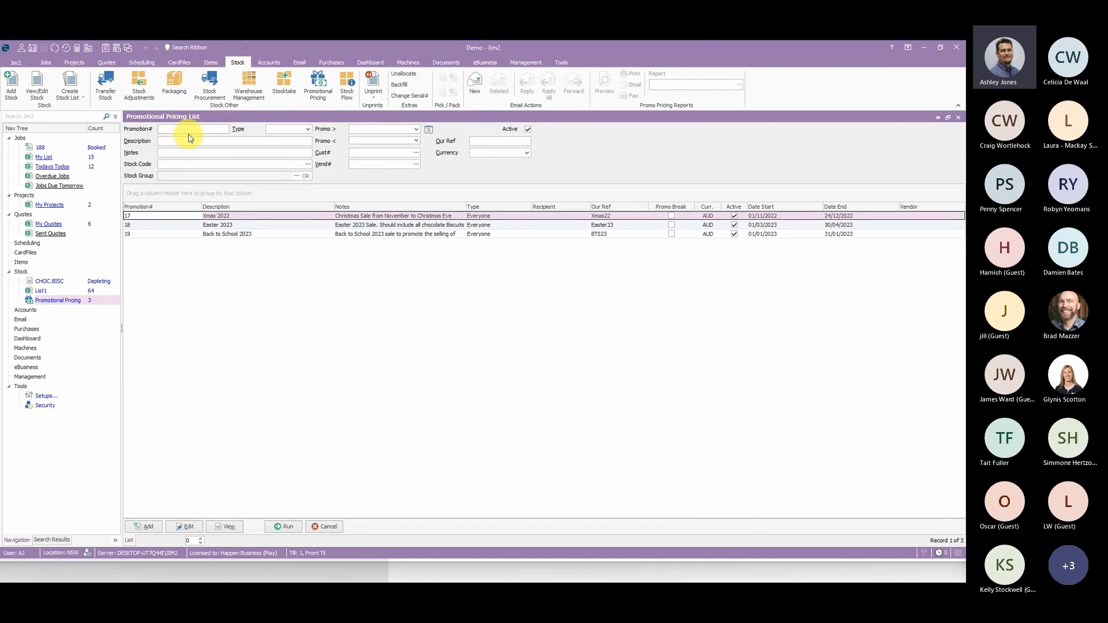
click(191, 144)
click(183, 164)
click(173, 177)
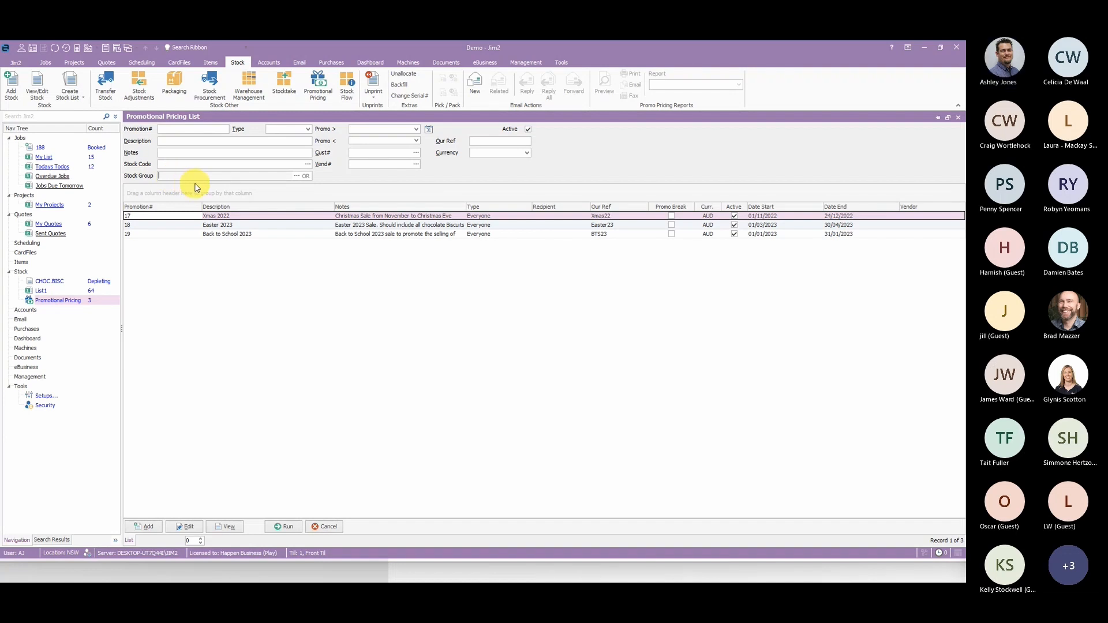
click(383, 151)
click(387, 163)
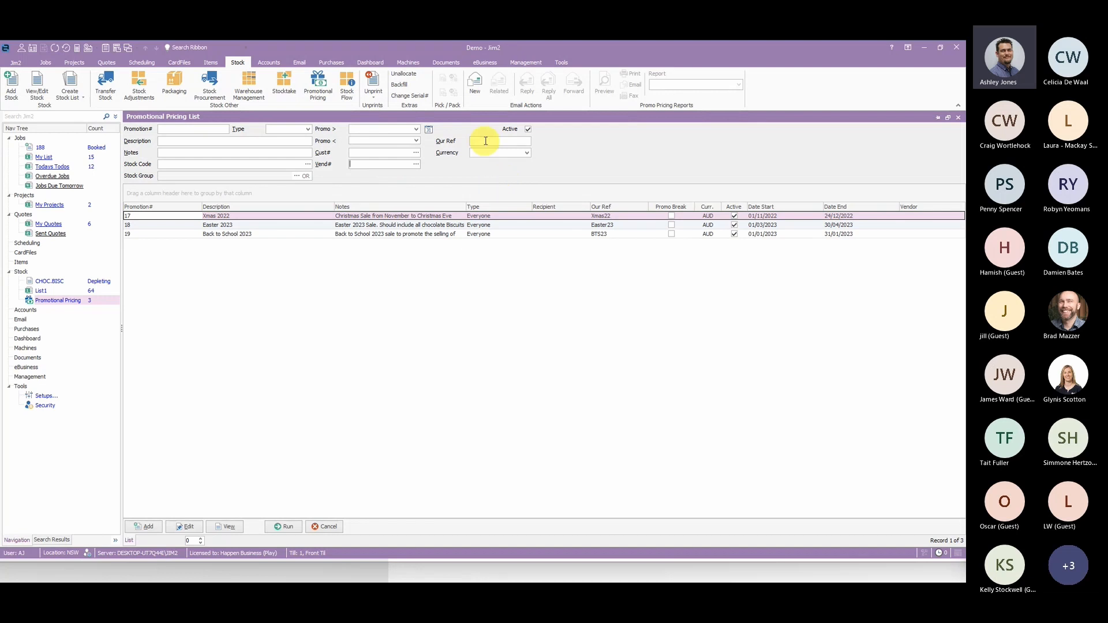
click(503, 143)
click(504, 143)
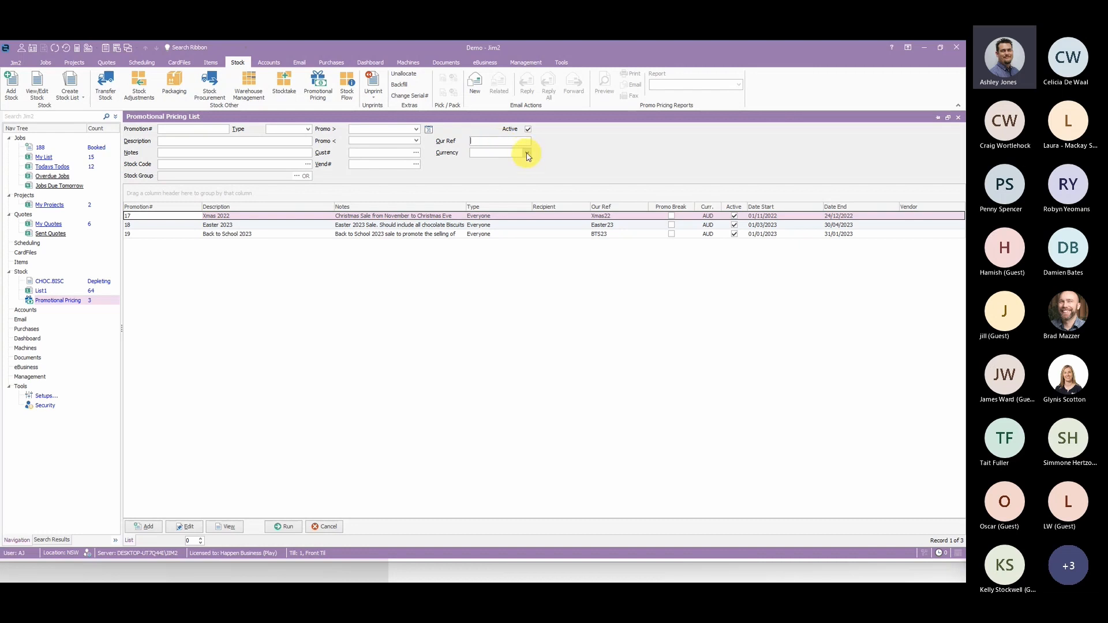
click(527, 154)
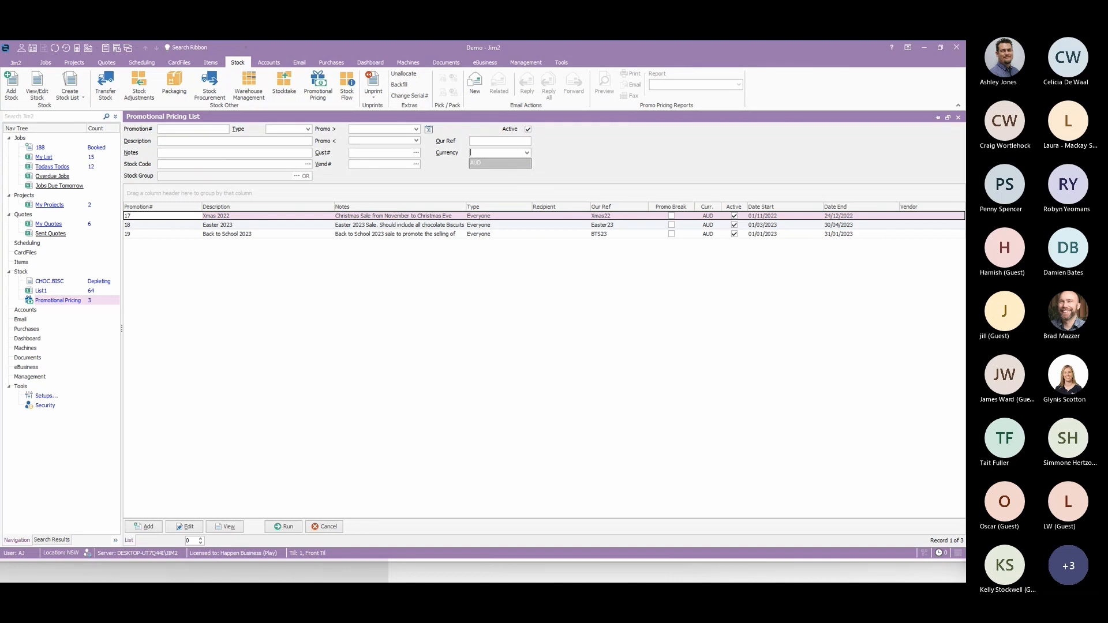
click(639, 156)
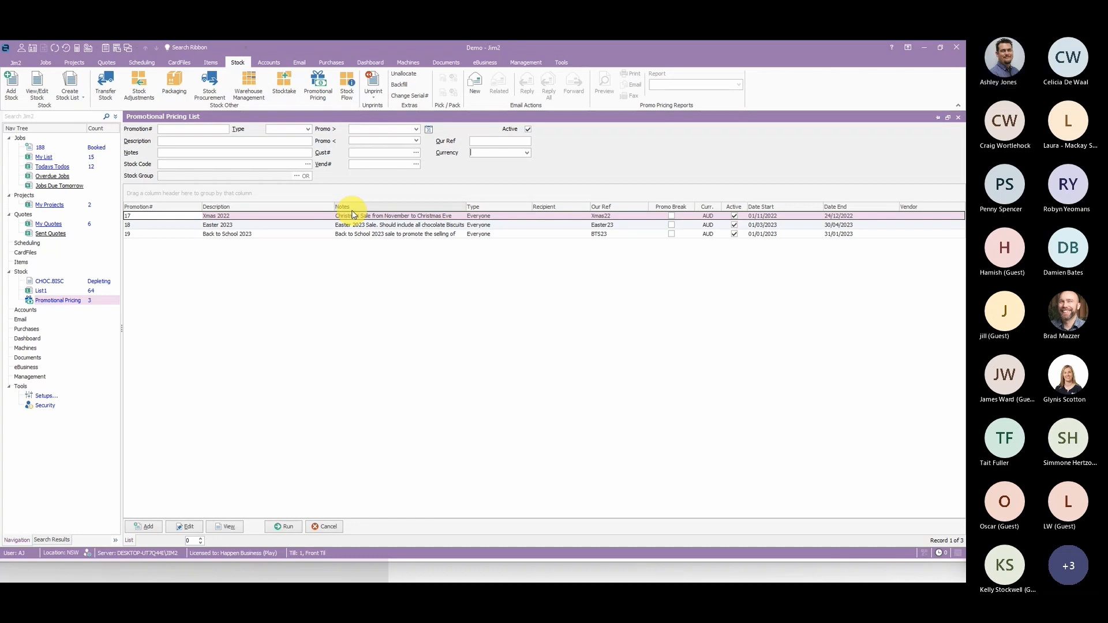
click(305, 130)
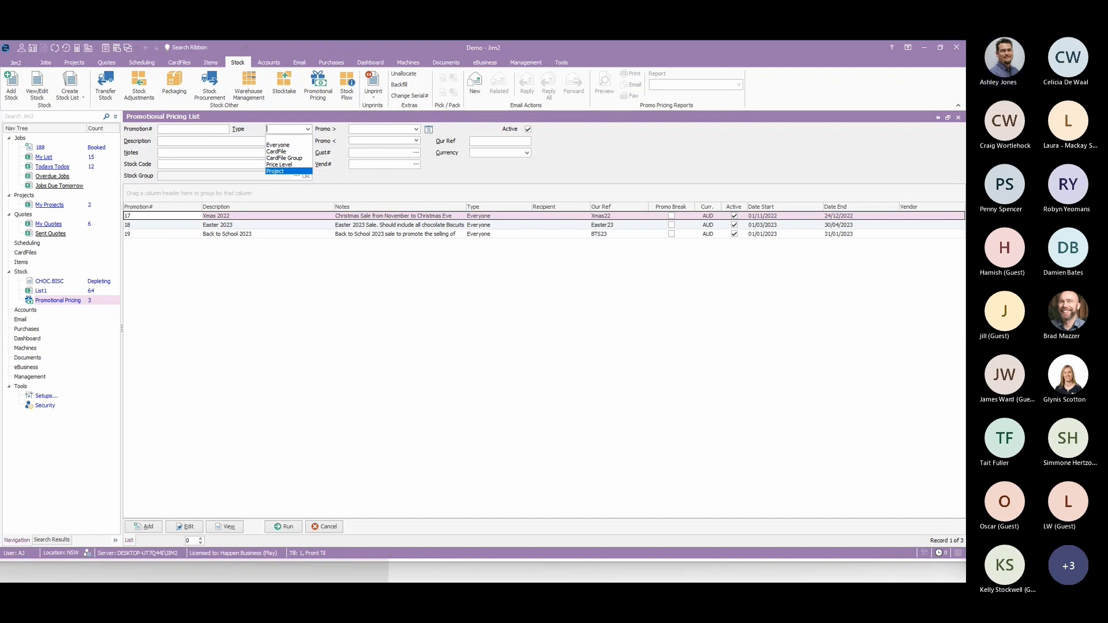
click(564, 389)
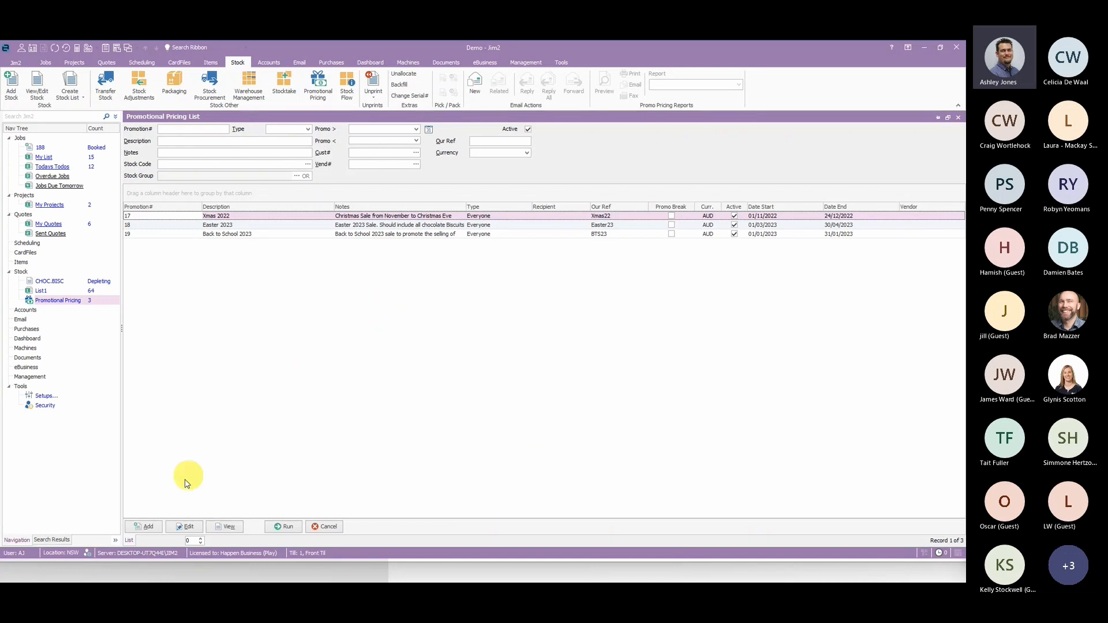
- Add a new promotion of type Everyone with "Test Promo" as both its description and notes
click(144, 530)
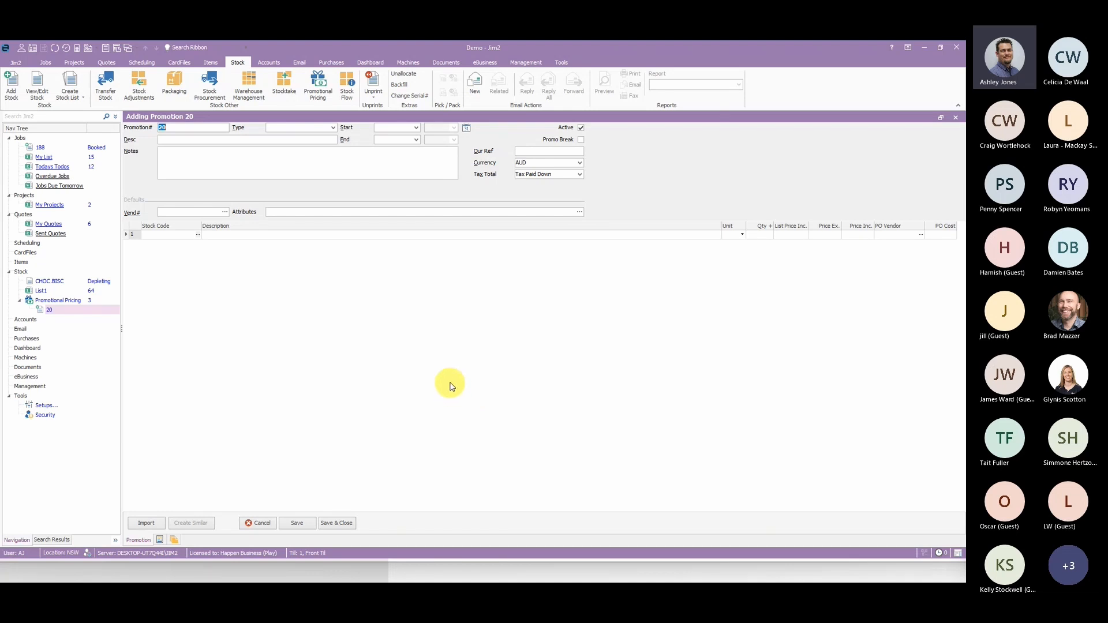
click(333, 128)
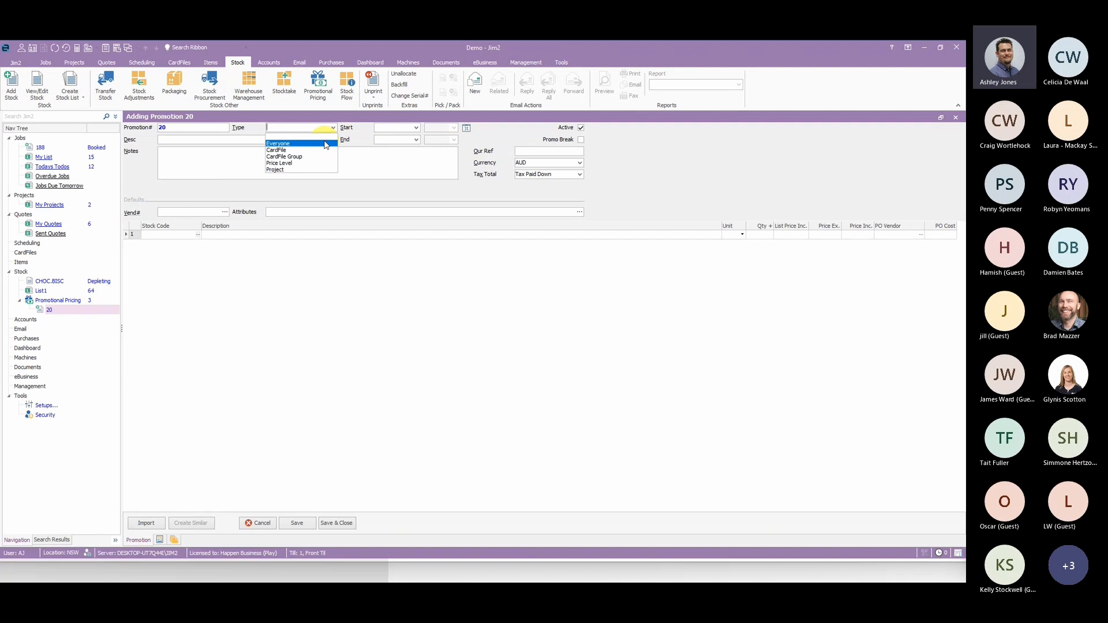
click(319, 143)
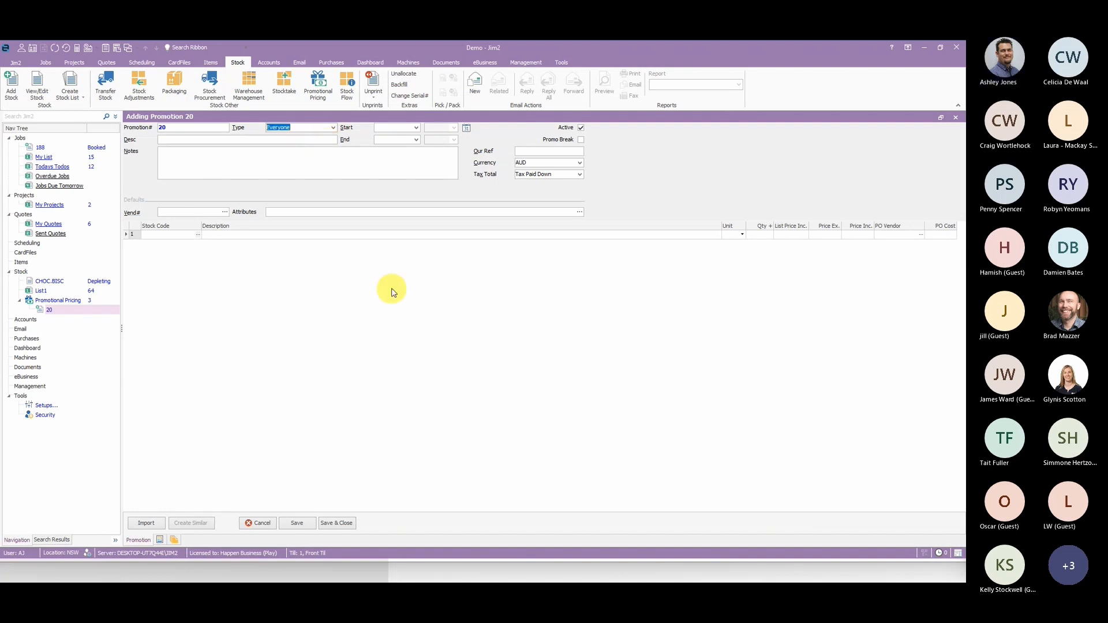
click(211, 139)
text(Test )
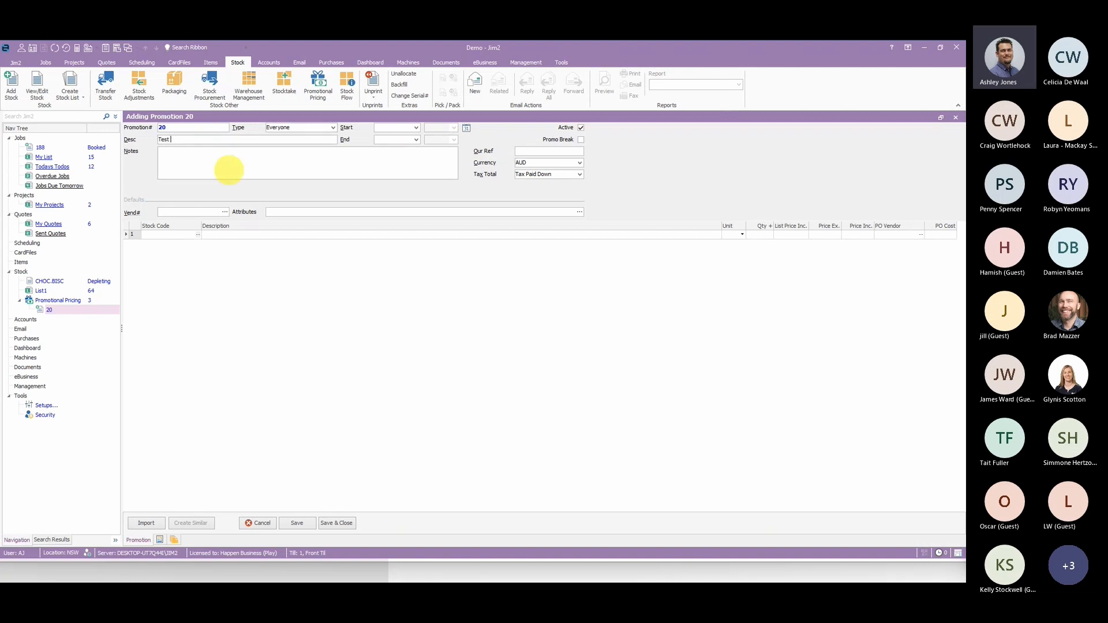
text(Promo)
click(226, 171)
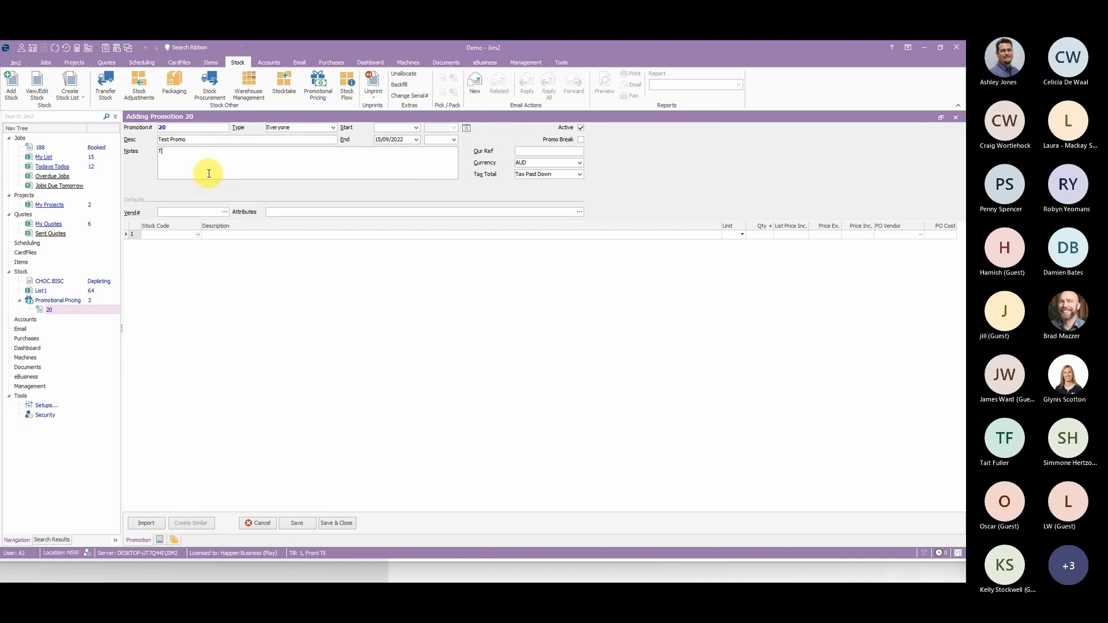
text(Test Promo)
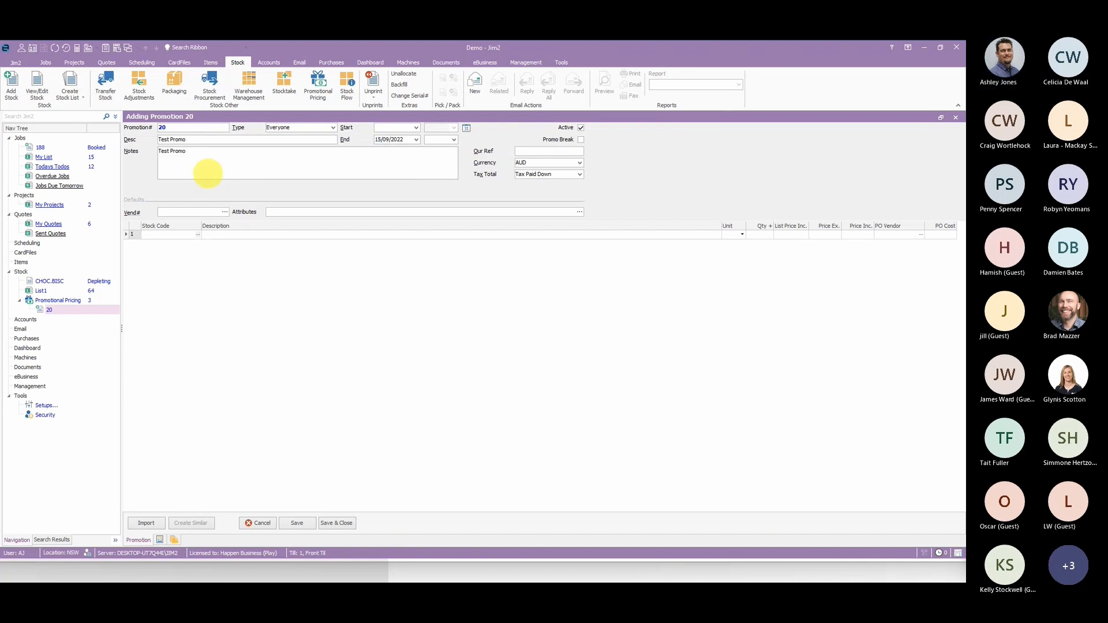
- Set the promotion's start date to 01/09/2022 and its end date to 30/11/2022, leaving the start and end times blank
click(416, 129)
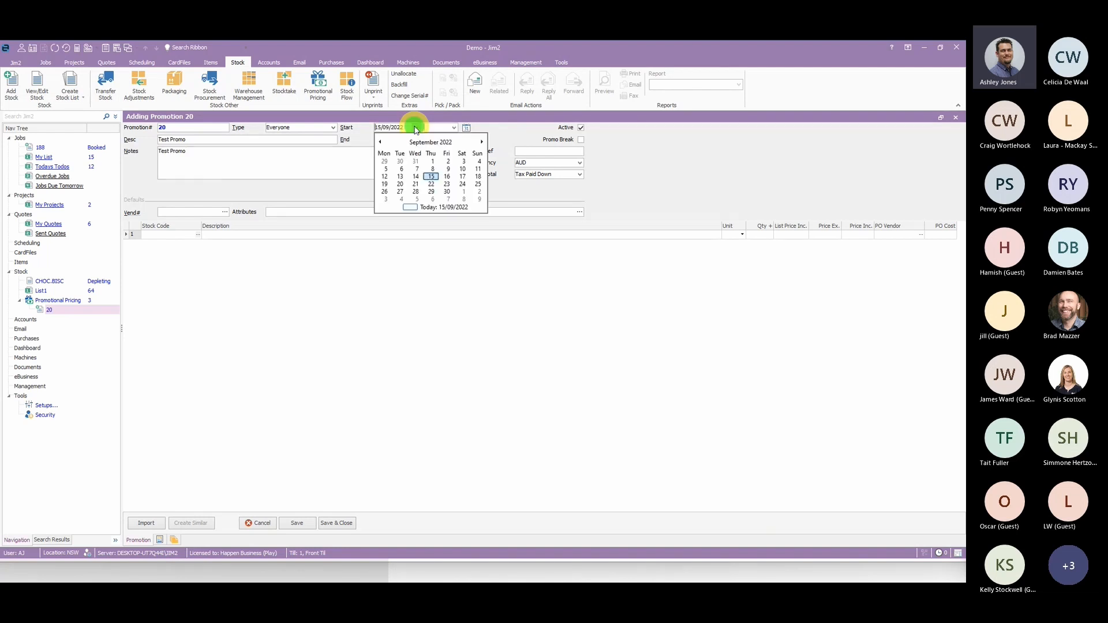
click(430, 159)
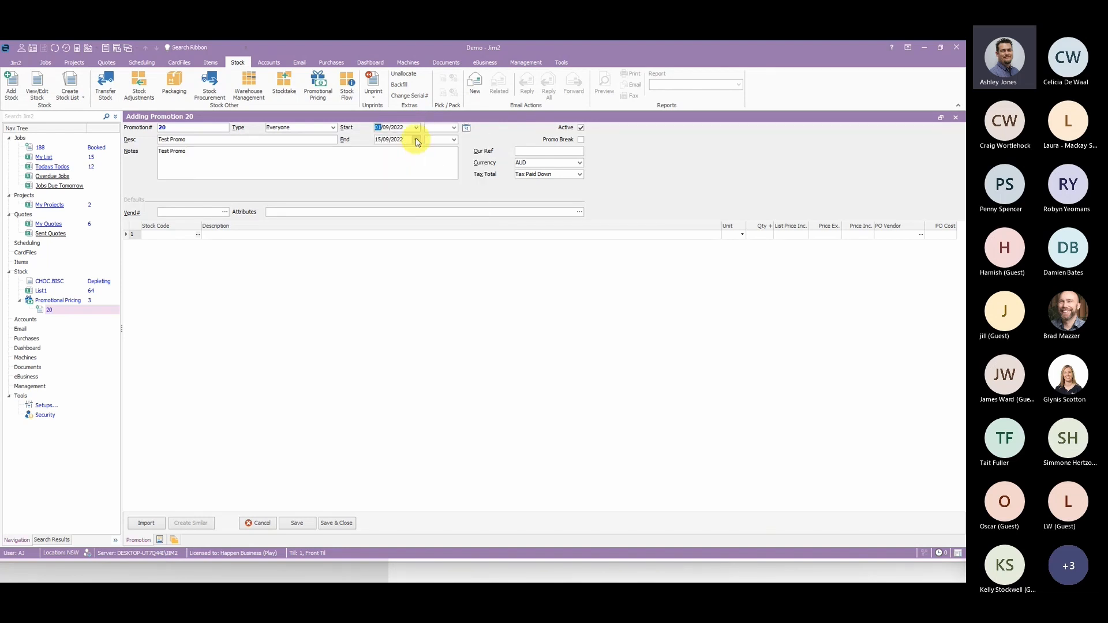
click(416, 140)
click(483, 154)
click(482, 154)
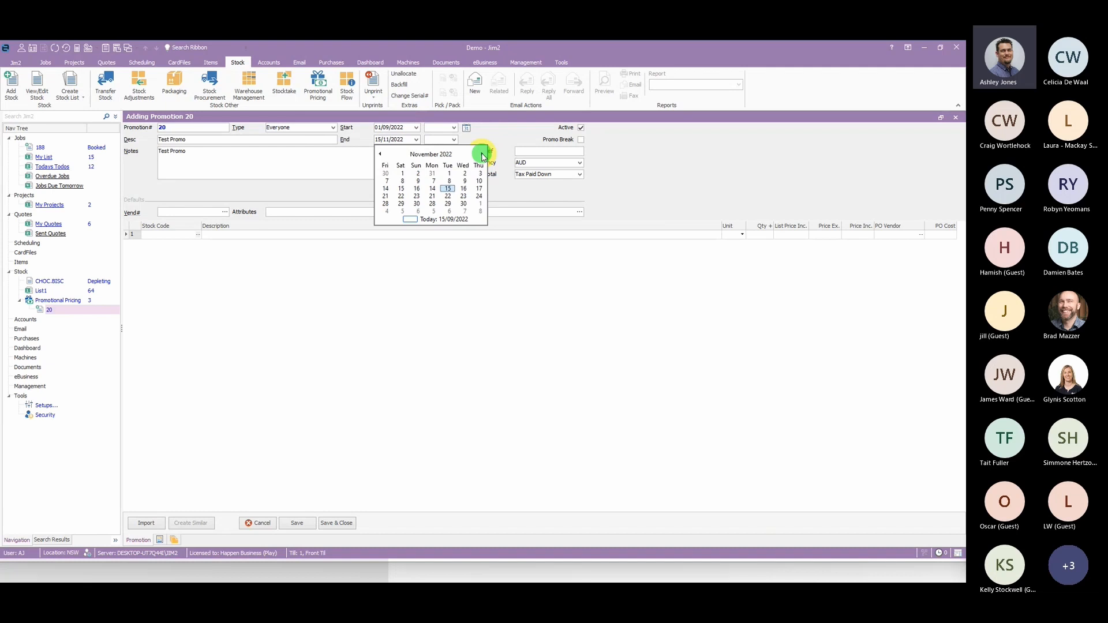
click(416, 204)
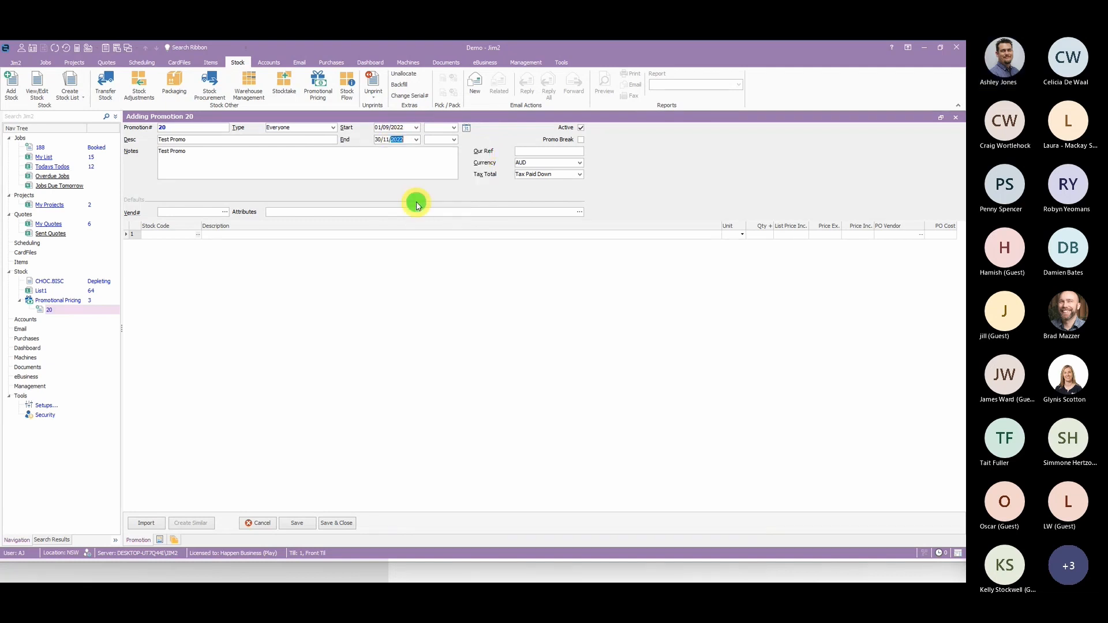
click(454, 128)
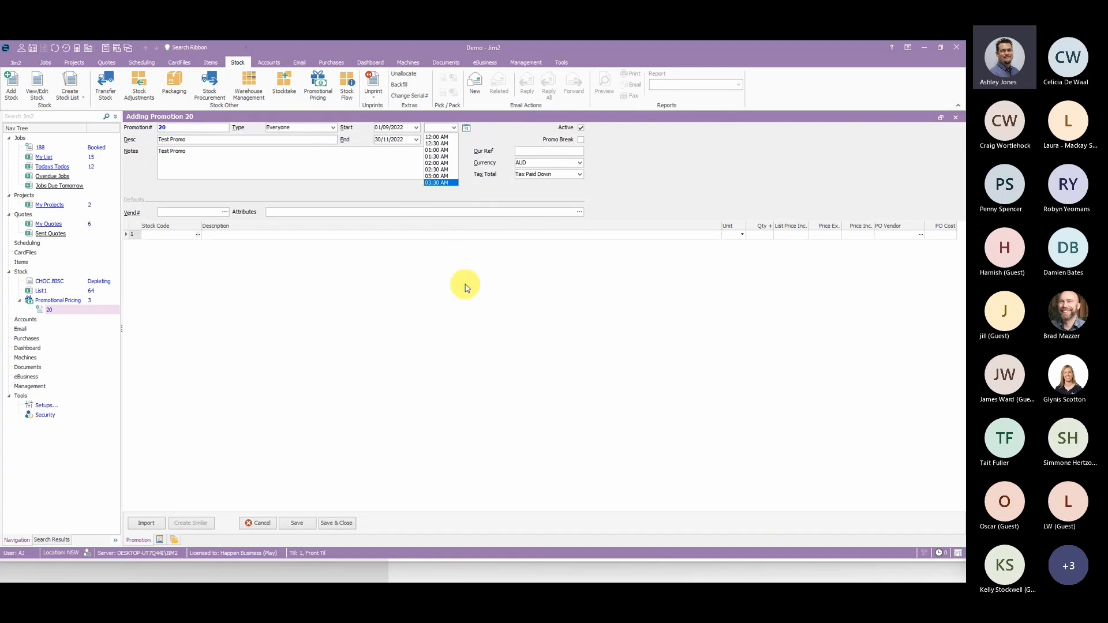
click(499, 129)
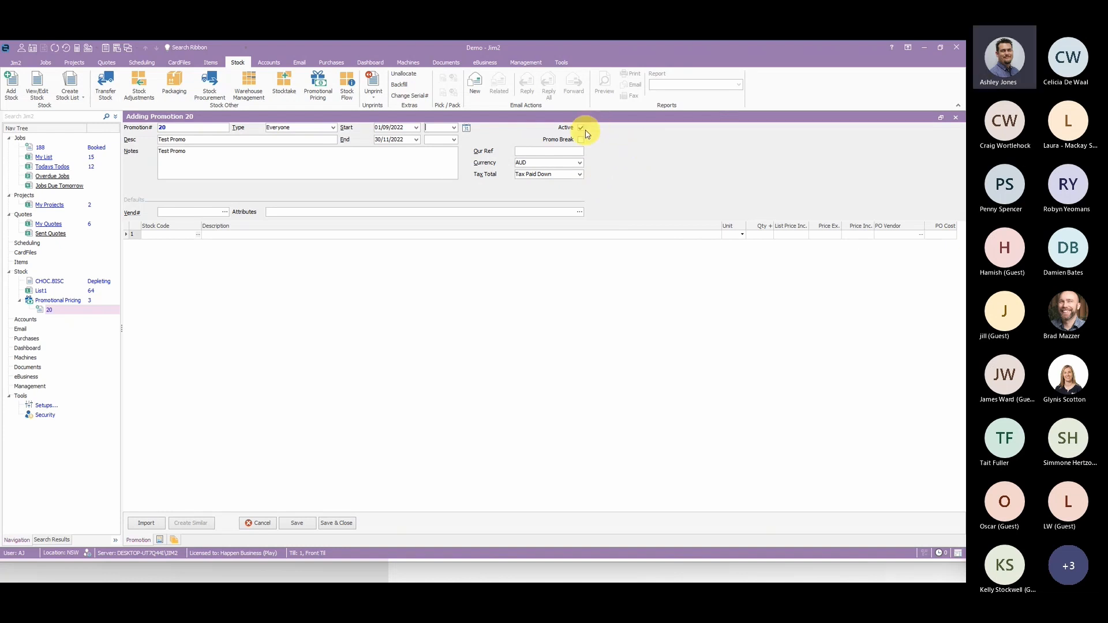
- Enter Spring22 as the promotion's Our Ref and check the currency and tax total options, keeping AUD and Tax Paid Down
click(539, 151)
text(Spring22)
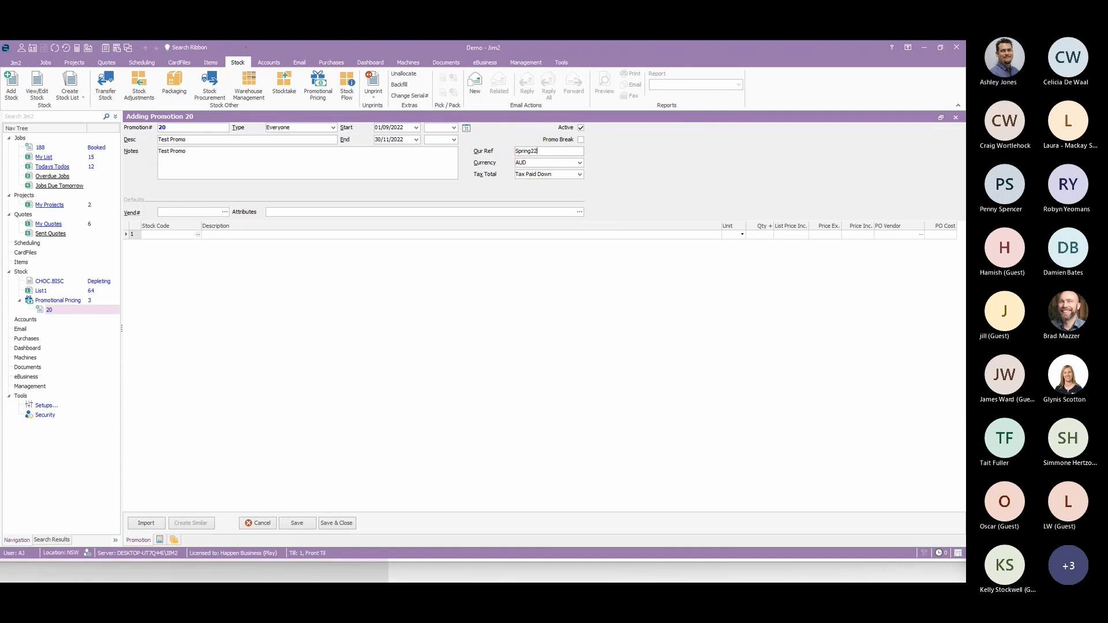
click(580, 163)
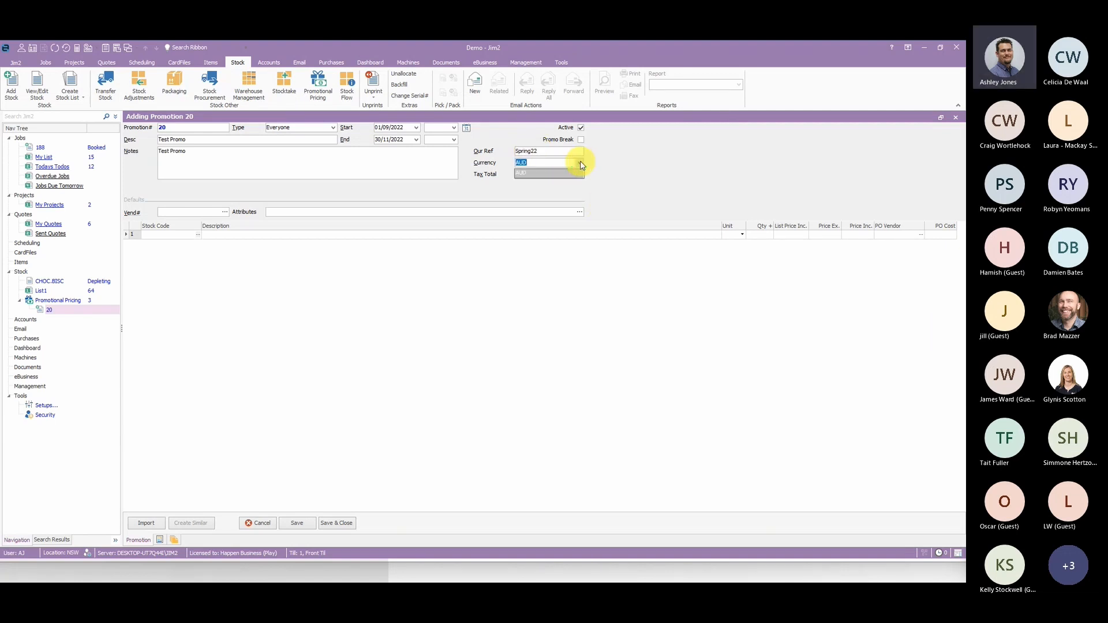
click(581, 164)
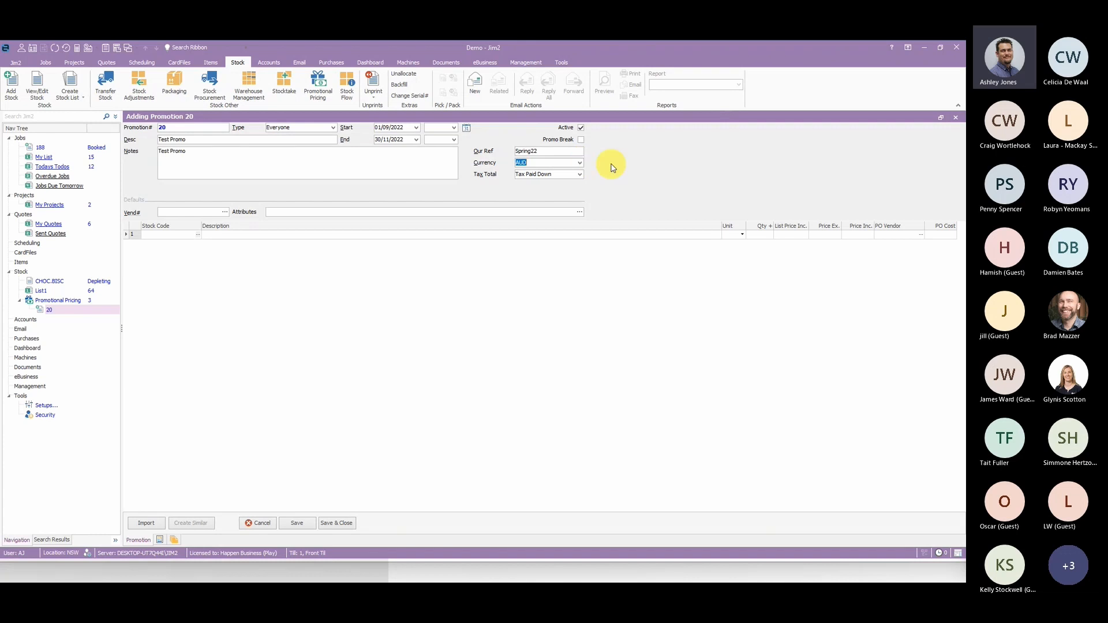
click(581, 175)
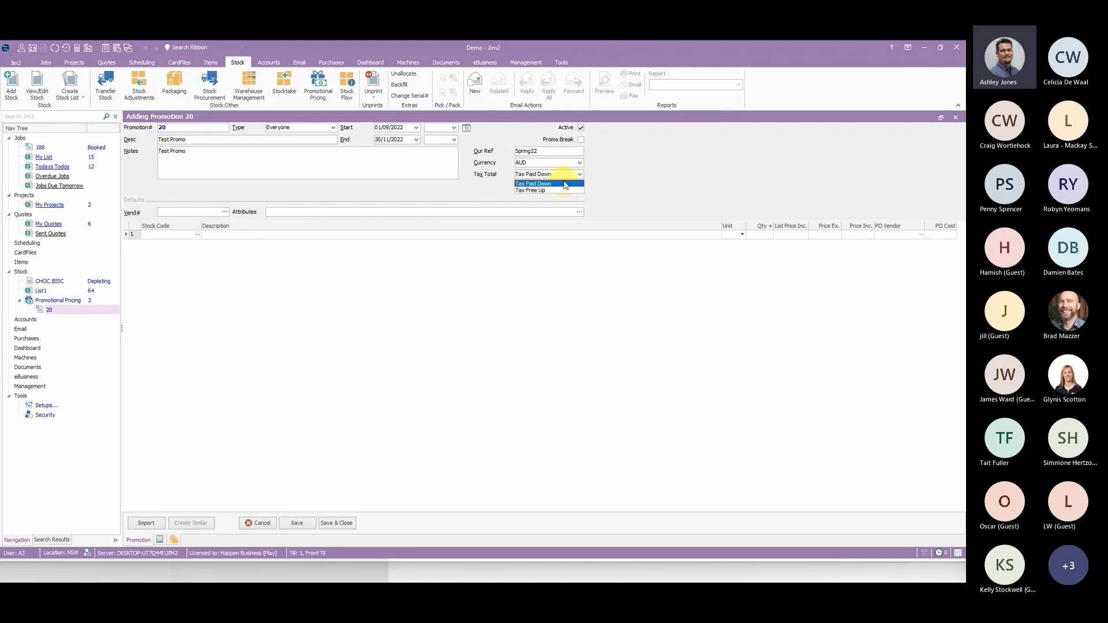
click(630, 177)
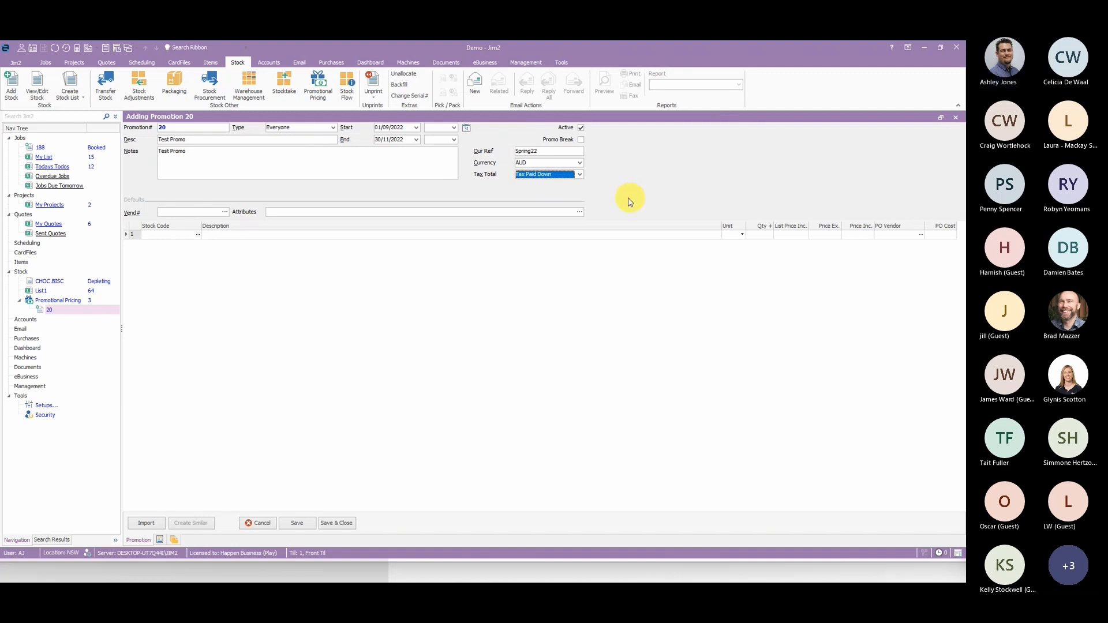
- Add two stock lines for CHOC.BISC to the promotion, leaving the default vendor blank
click(194, 211)
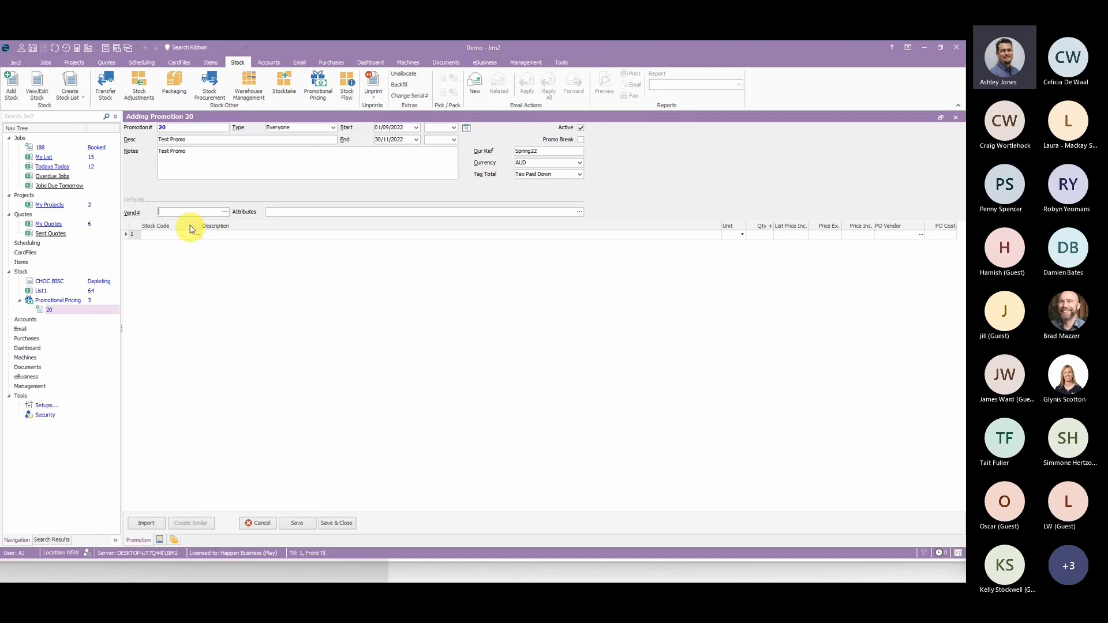
click(155, 235)
text(CHOC.BISC)
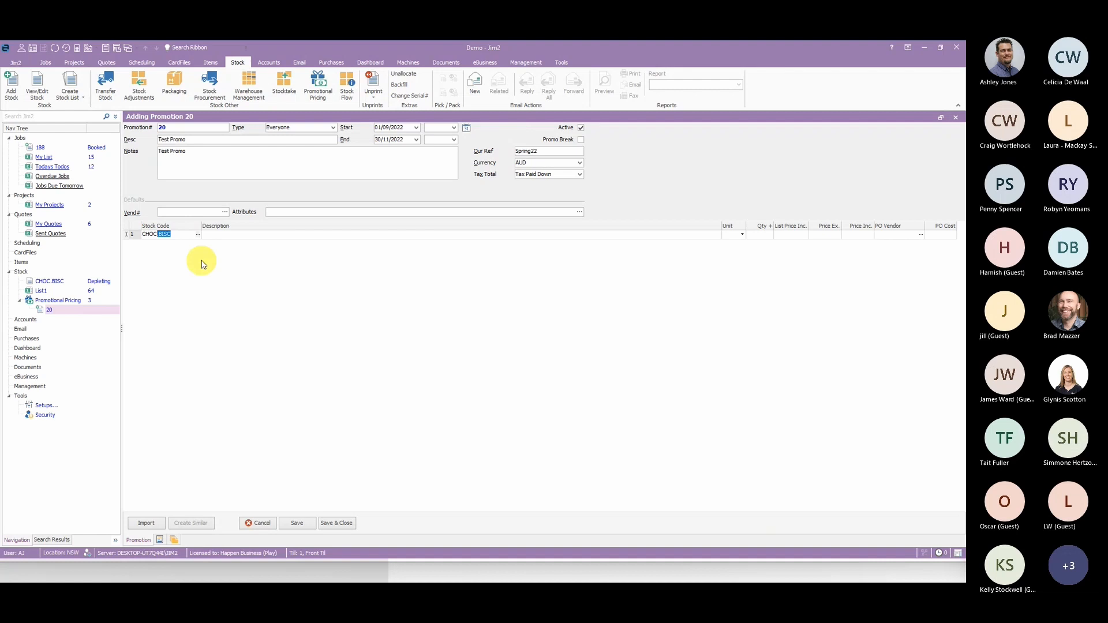
key(Tab)
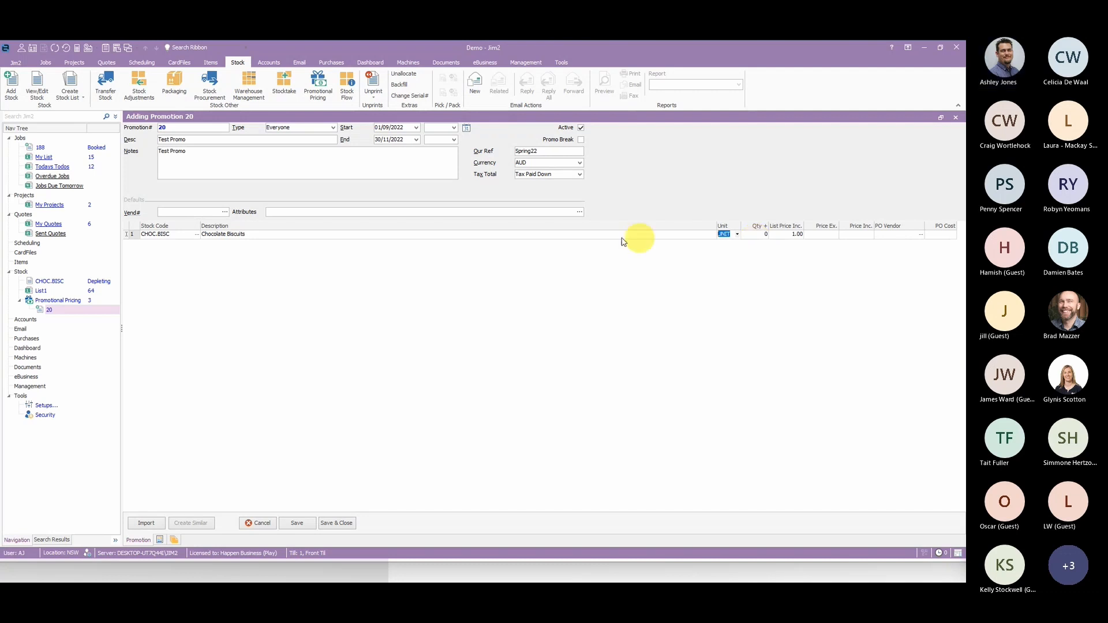
click(181, 233)
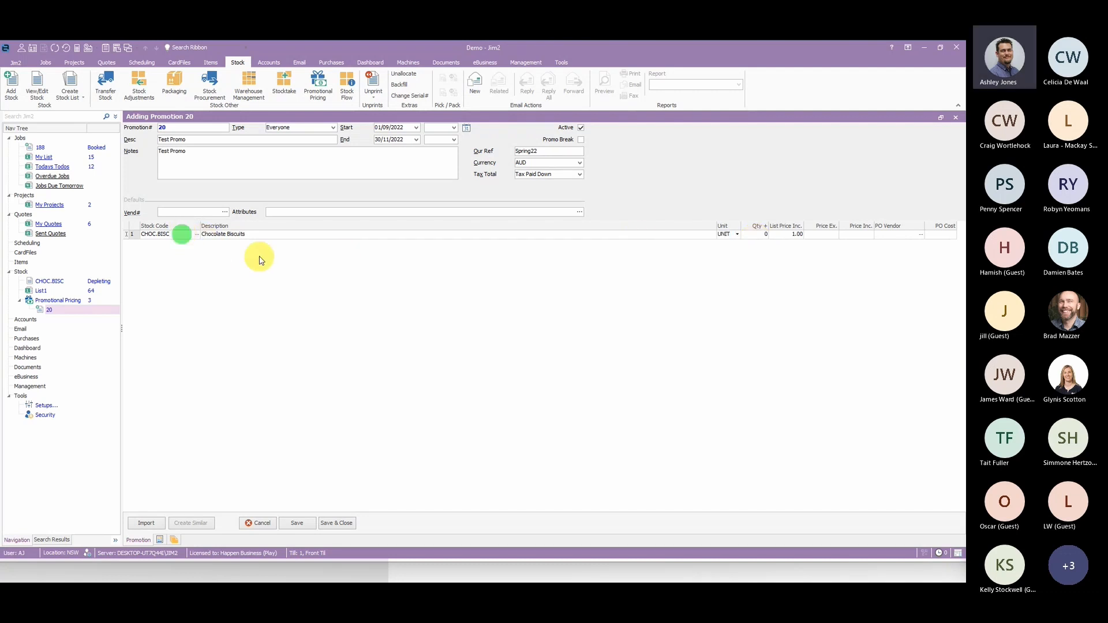
key(Down)
text(CHOC)
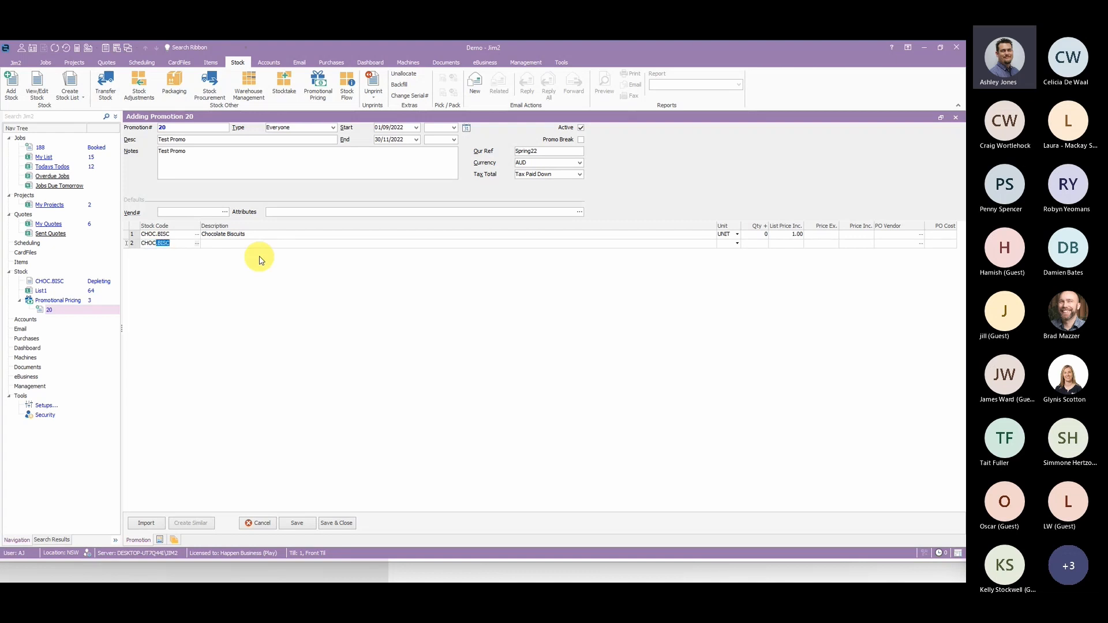
key(Return)
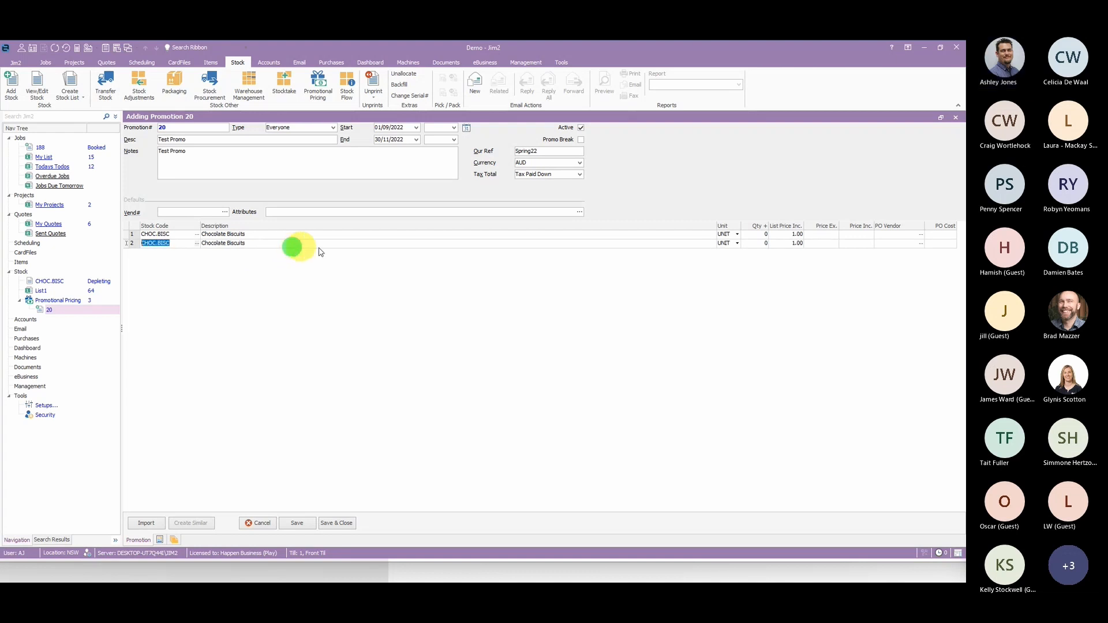
- Set the quantity to 1 on the first CHOC.BISC line and 10 on the second, keeping the tax total as Tax Paid Down
click(760, 233)
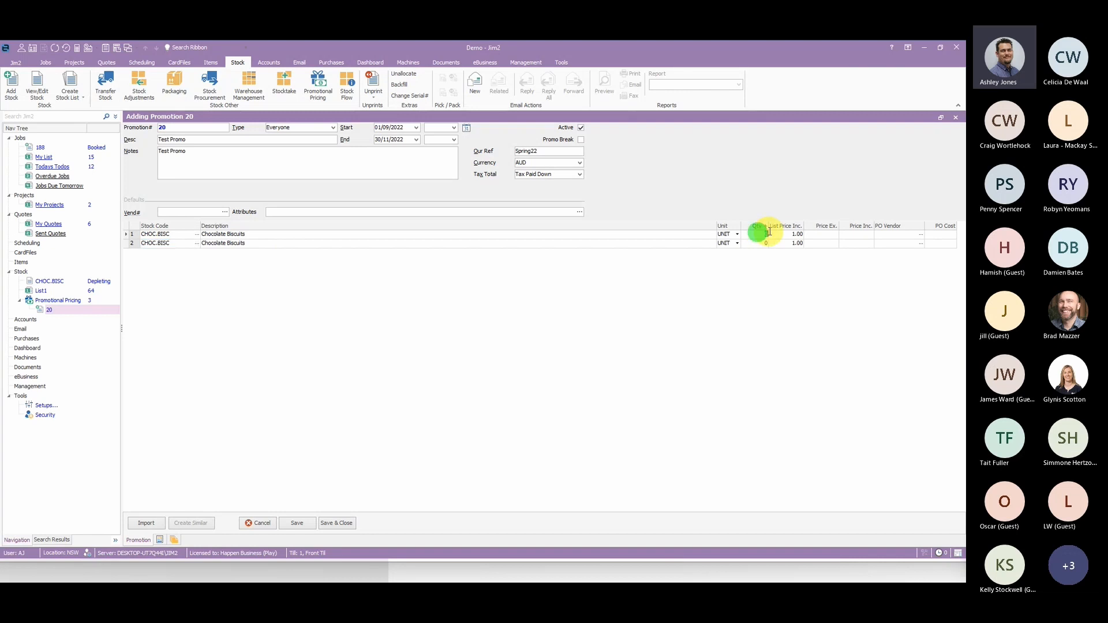
text(1)
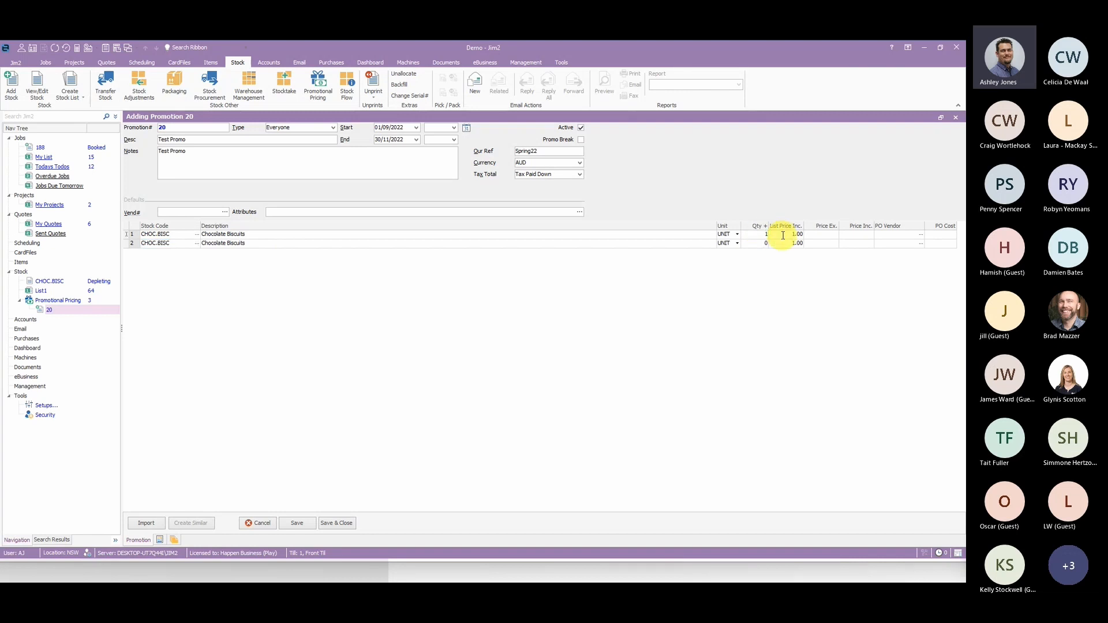
click(751, 244)
text(10)
click(762, 243)
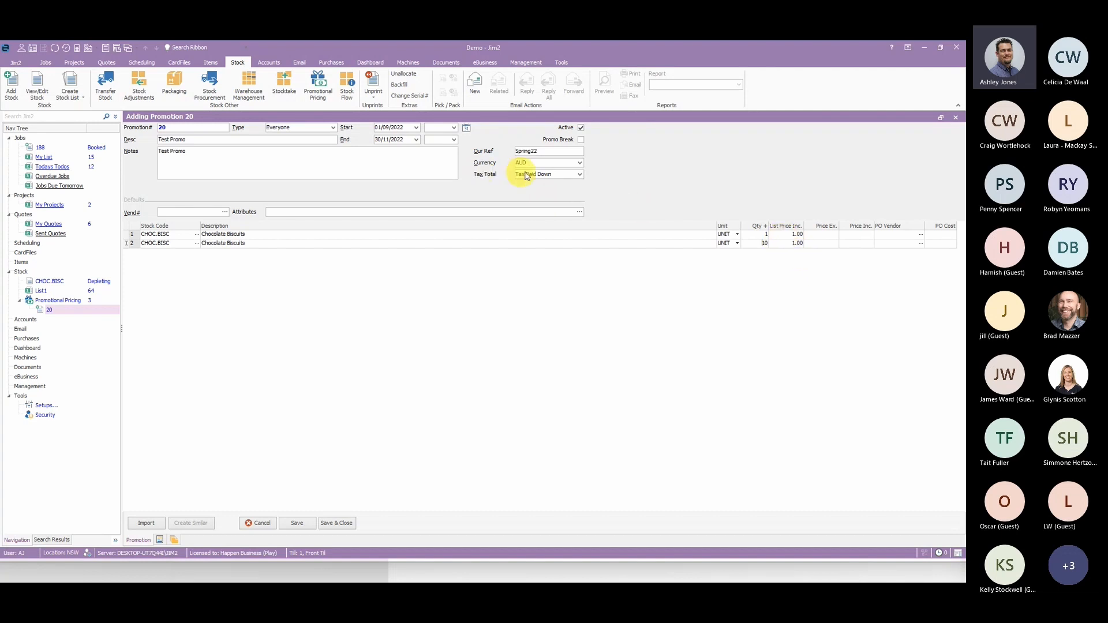
click(560, 175)
click(561, 175)
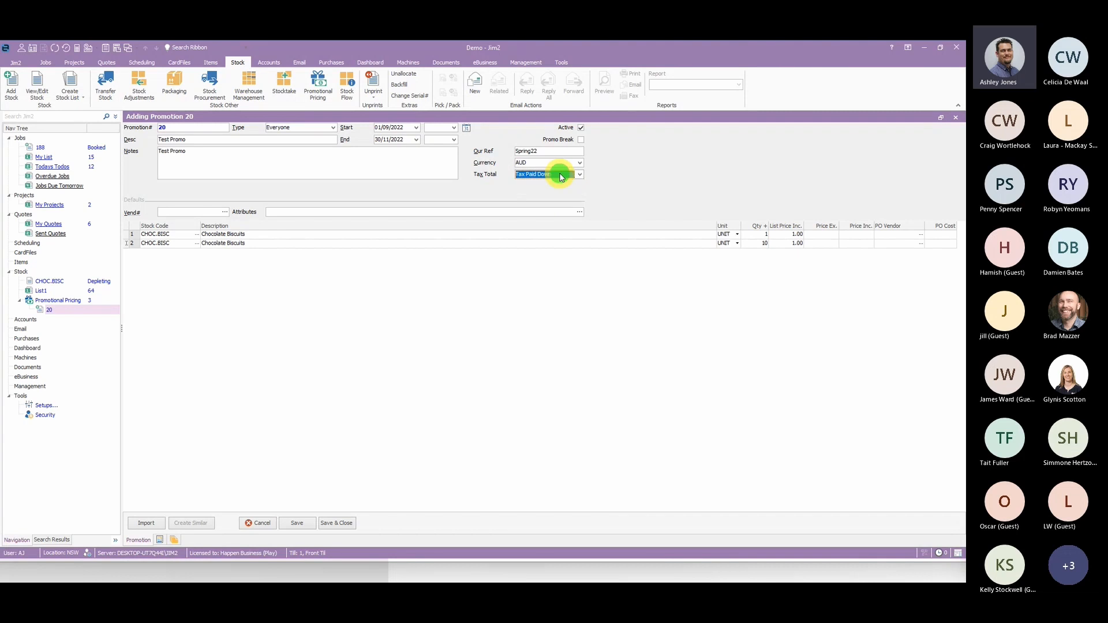
click(791, 233)
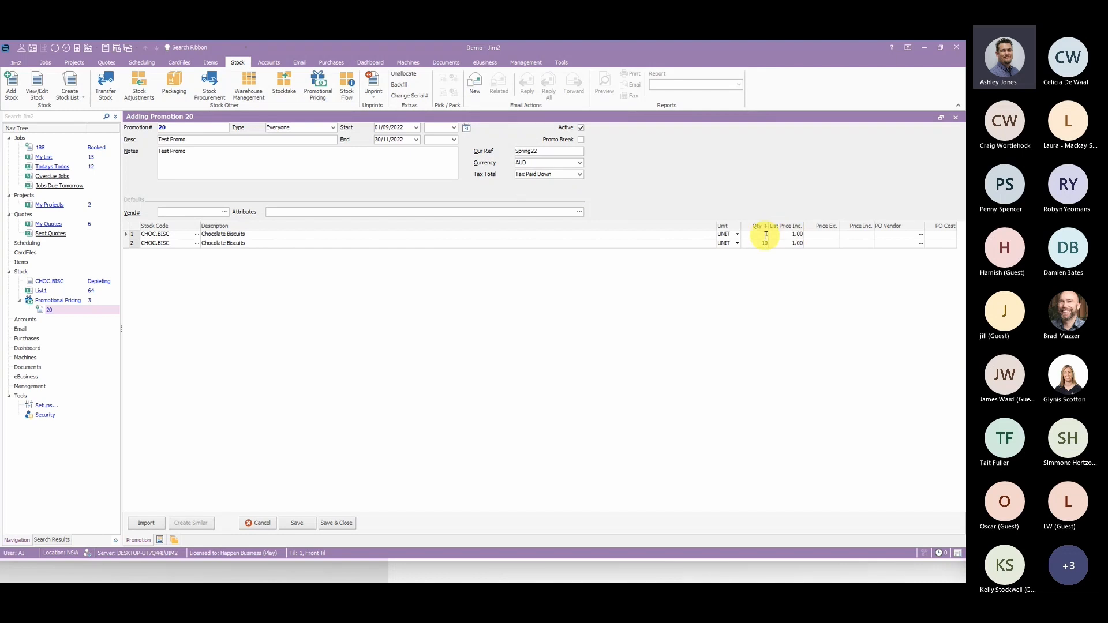
text(1)
- View the CHOC.BISC stock record from the promotion line, examine its list price and vendor pricing, and return to the promotion
click(778, 235)
right_click(779, 234)
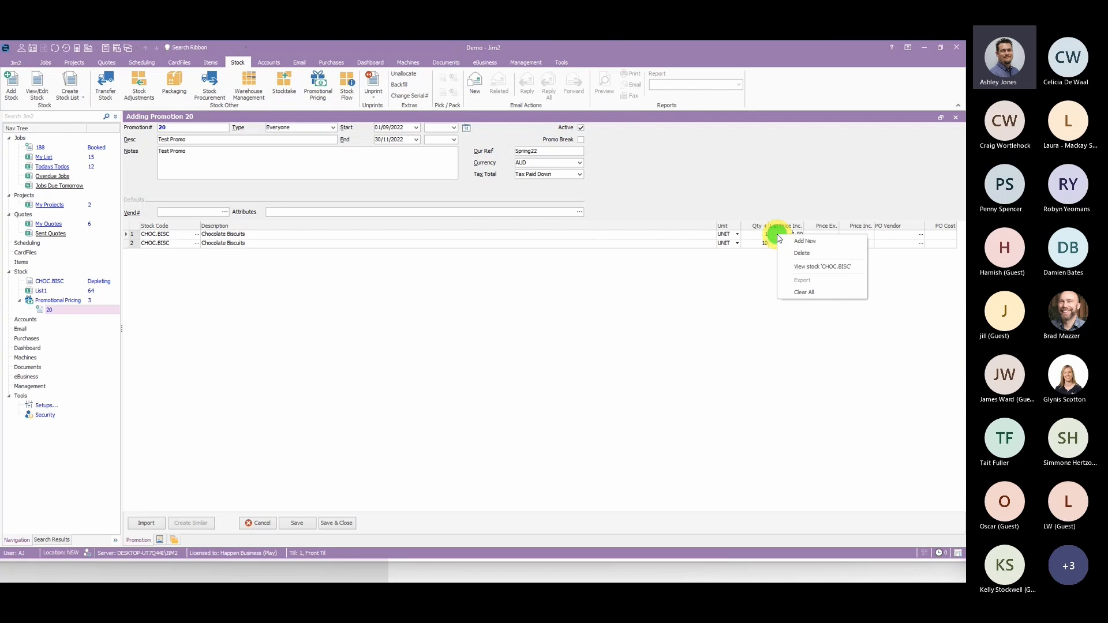
click(817, 267)
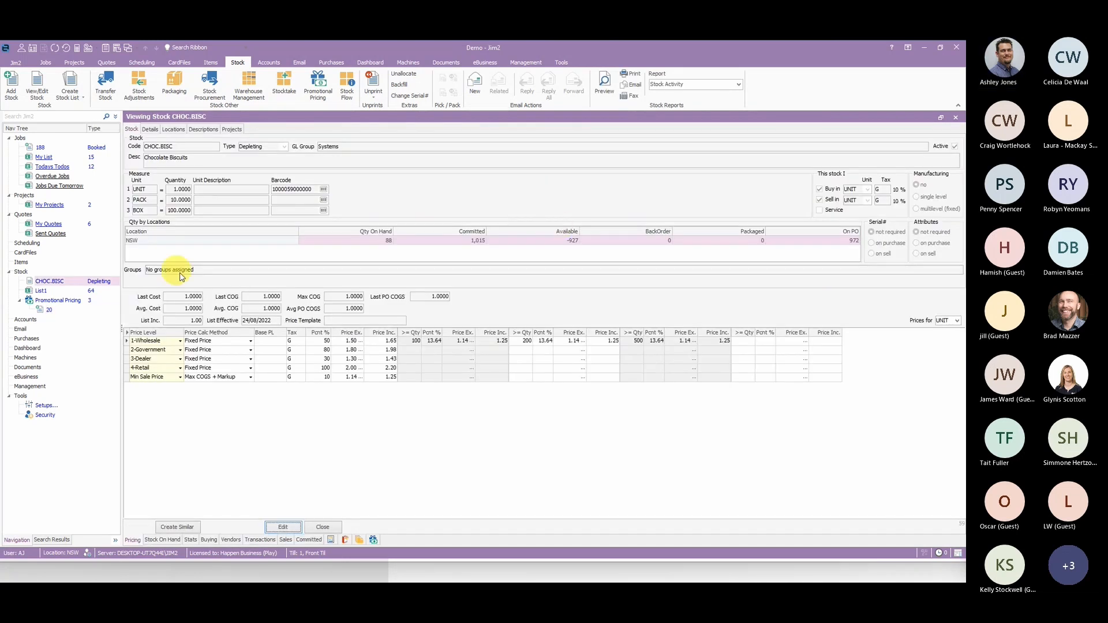
drag(172, 320, 203, 320)
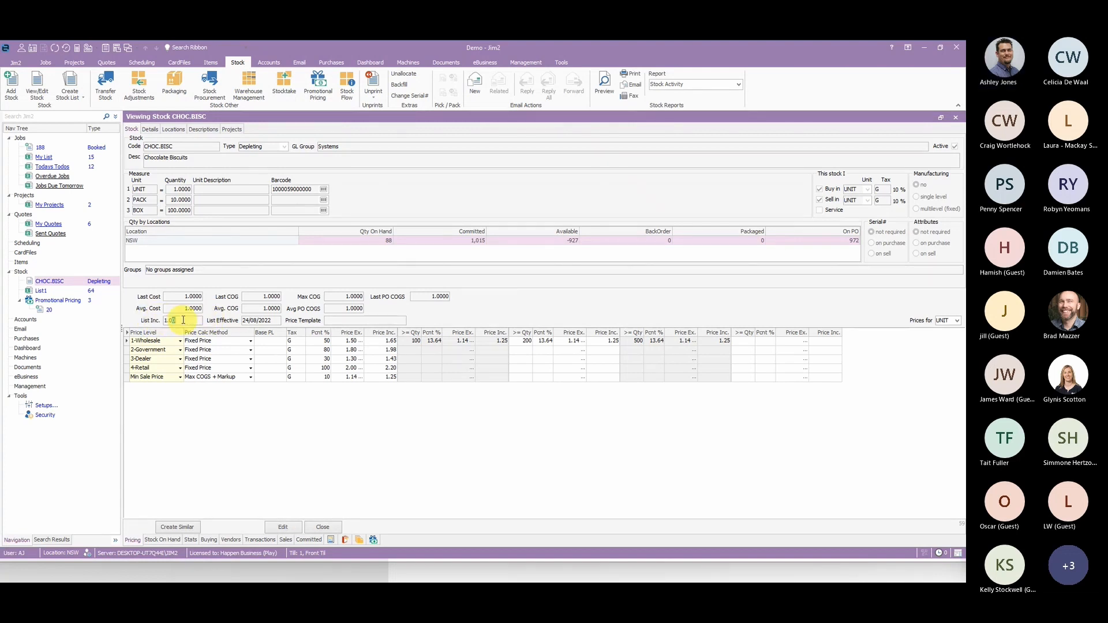
click(387, 481)
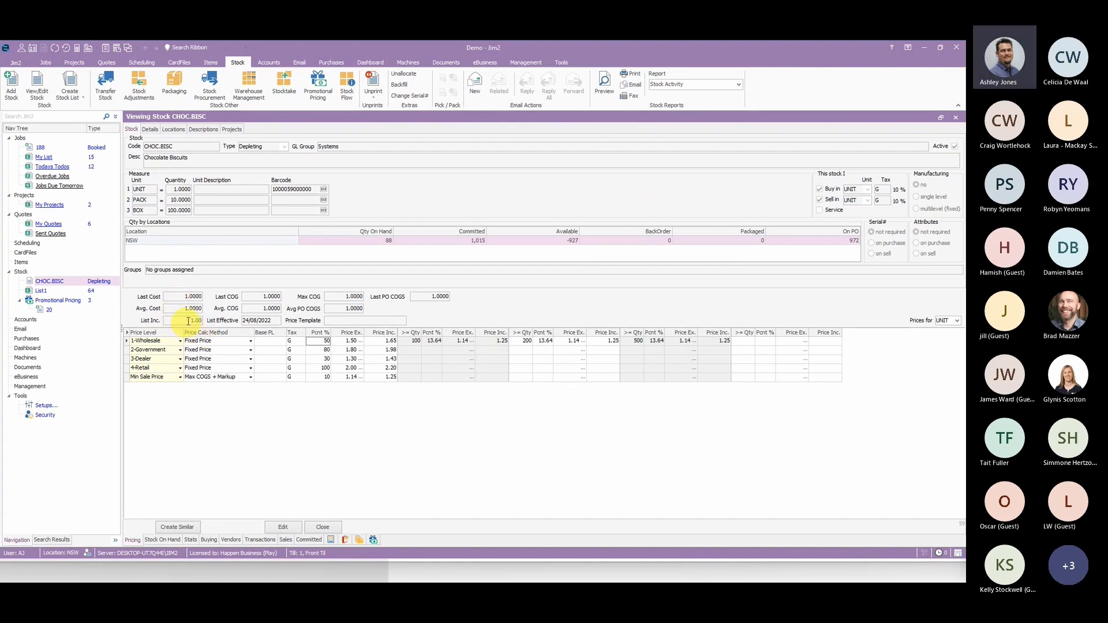
click(233, 540)
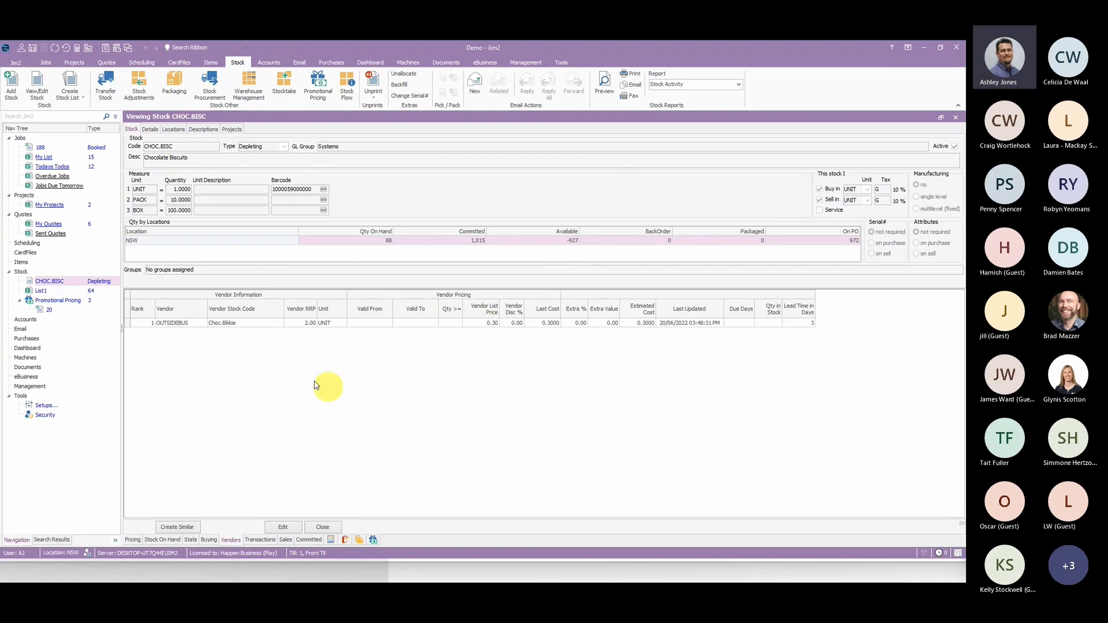
click(49, 310)
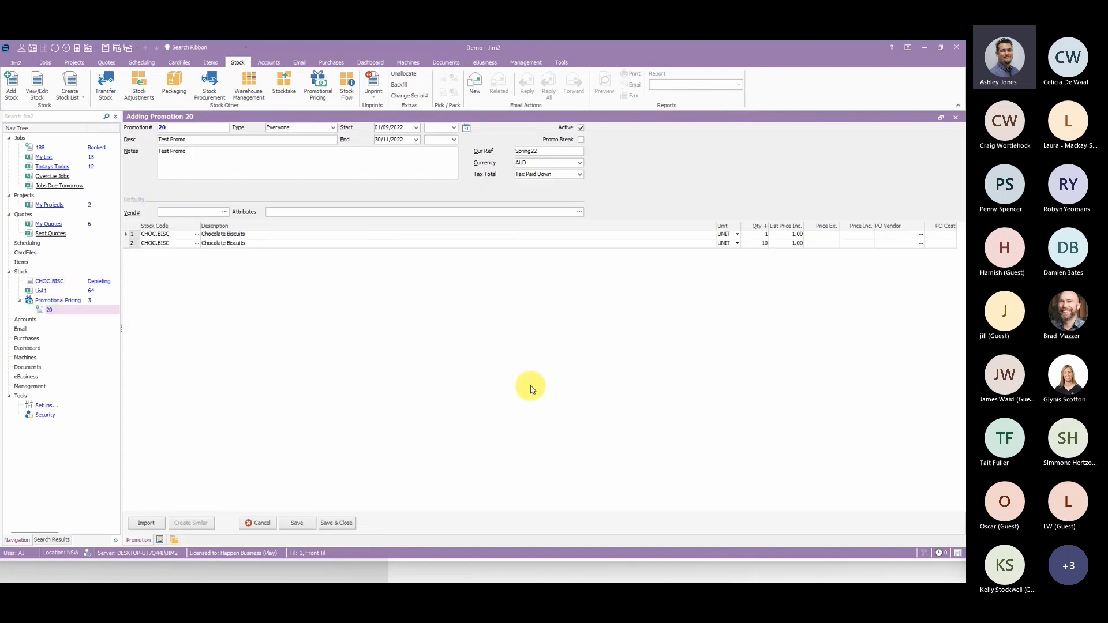
- Set the tax-inclusive price to 0.80 for the quantity 1 line and 0.50 for the quantity 10 line, and save the promotion
click(861, 233)
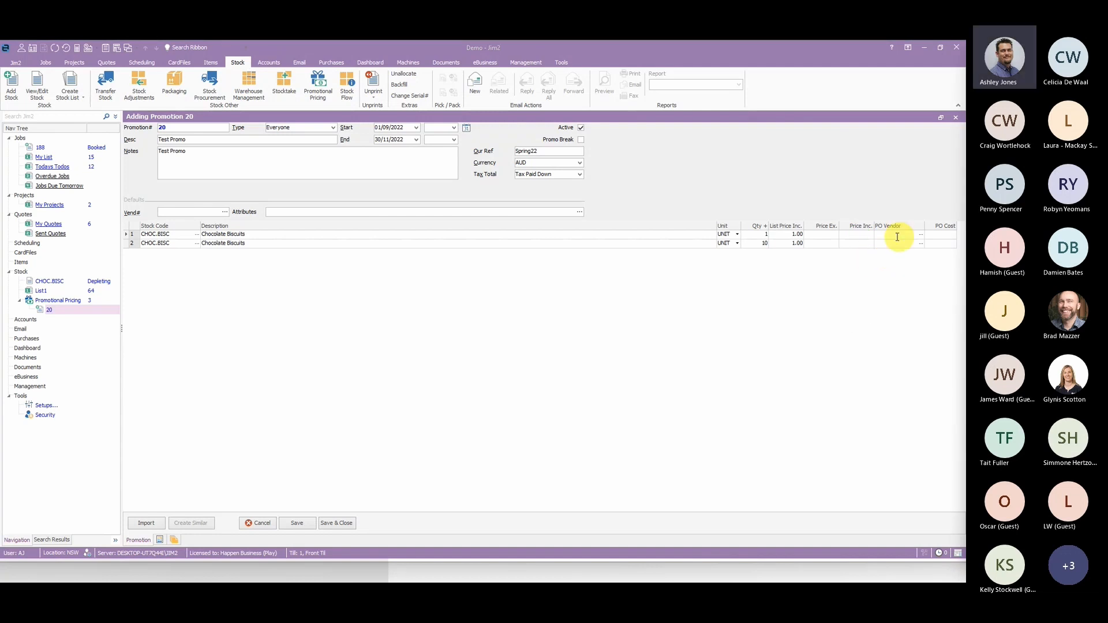
click(866, 233)
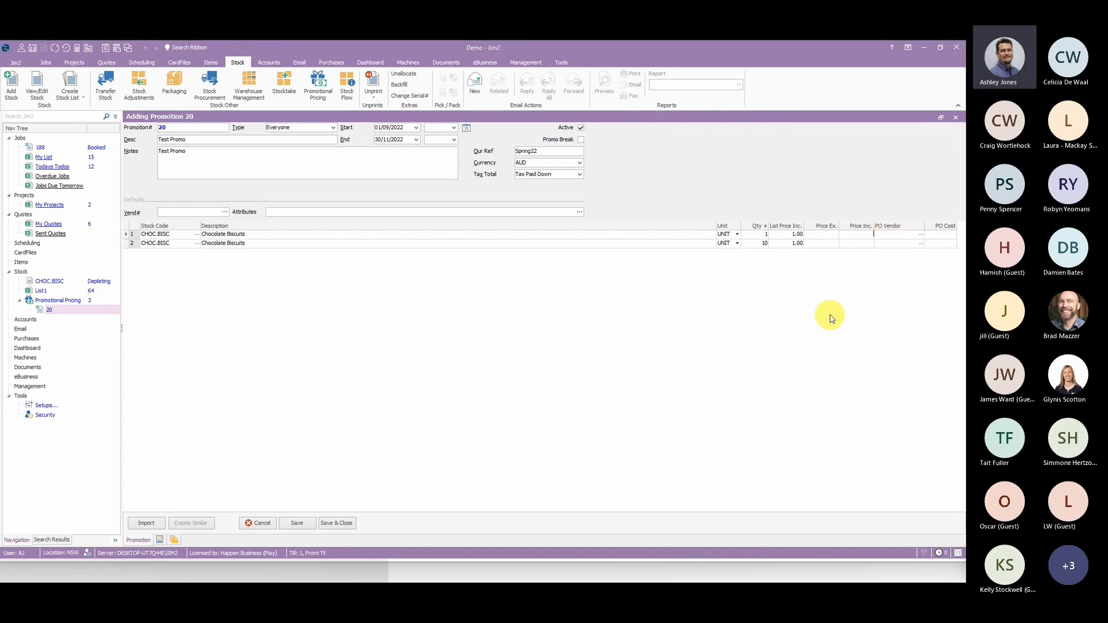
text(.80)
key(Down)
key(Tab)
click(810, 324)
click(305, 525)
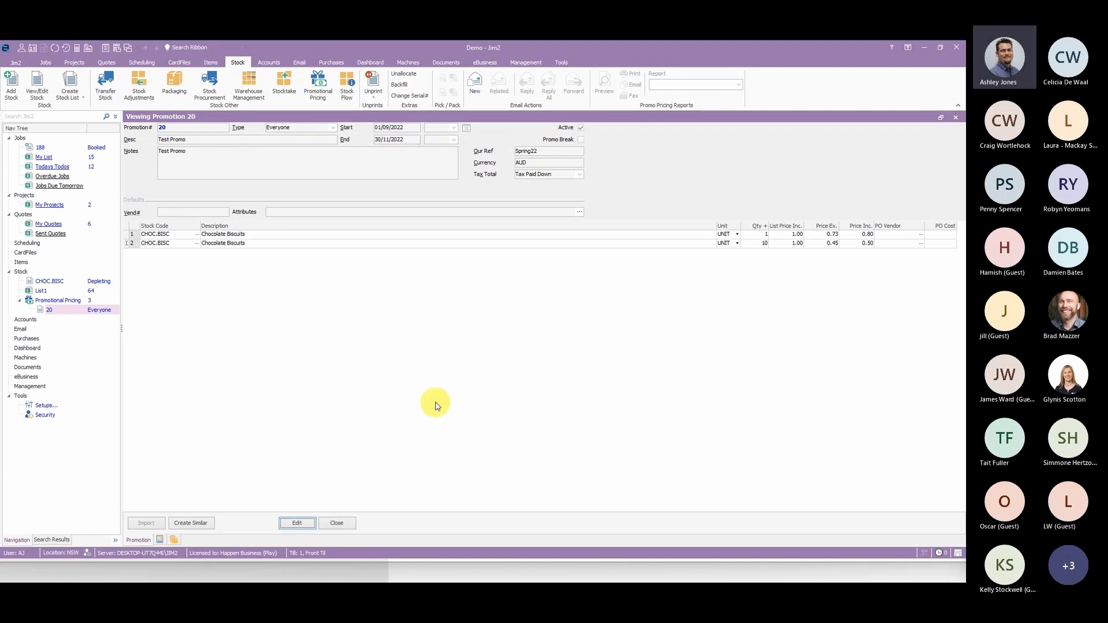
- Open the promotion for editing and examine the stock import sources: quote, stock list, spreadsheet and attached documents
click(296, 523)
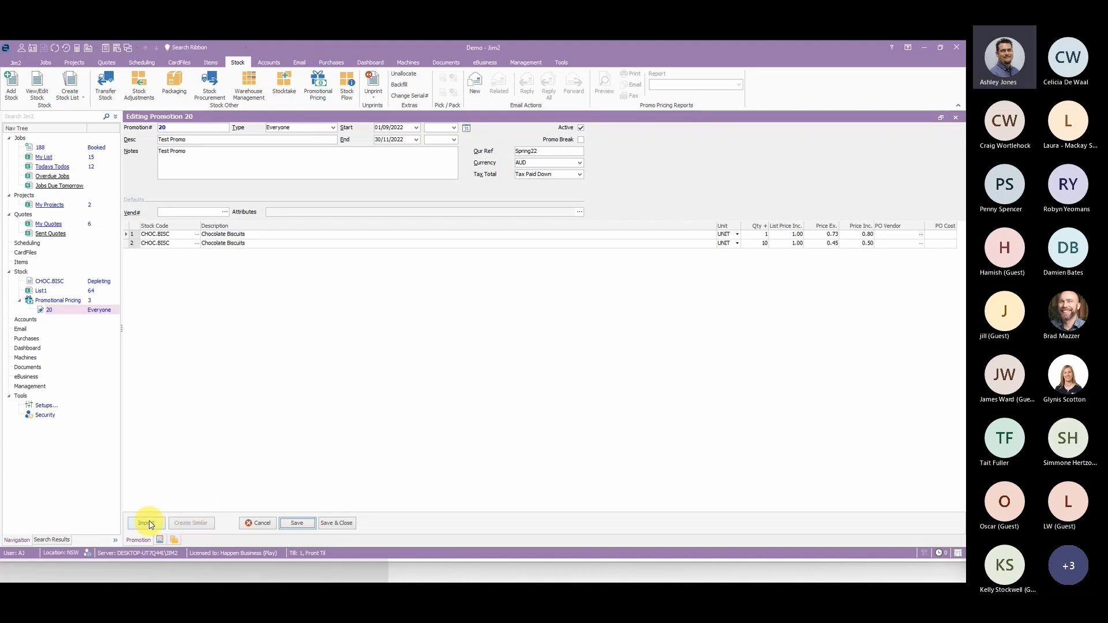
click(148, 524)
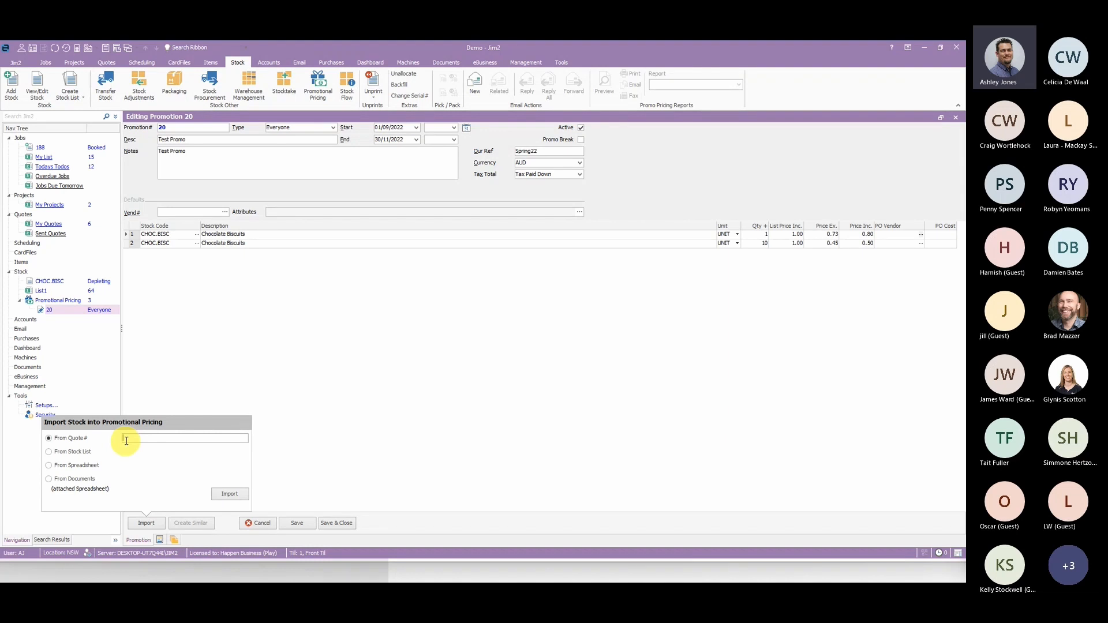
click(80, 456)
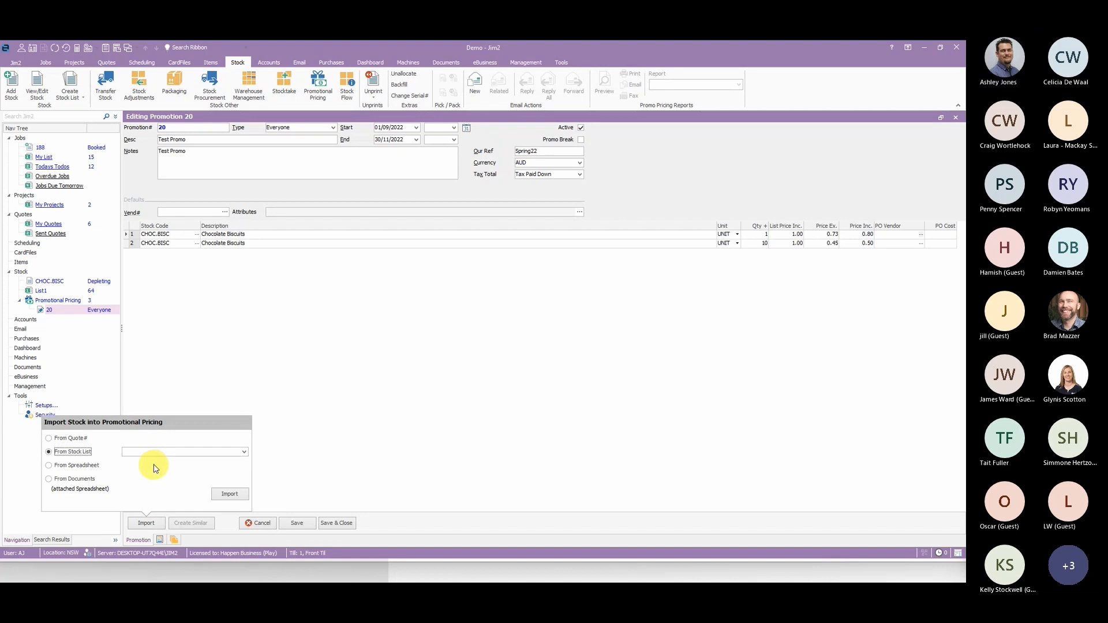
click(81, 468)
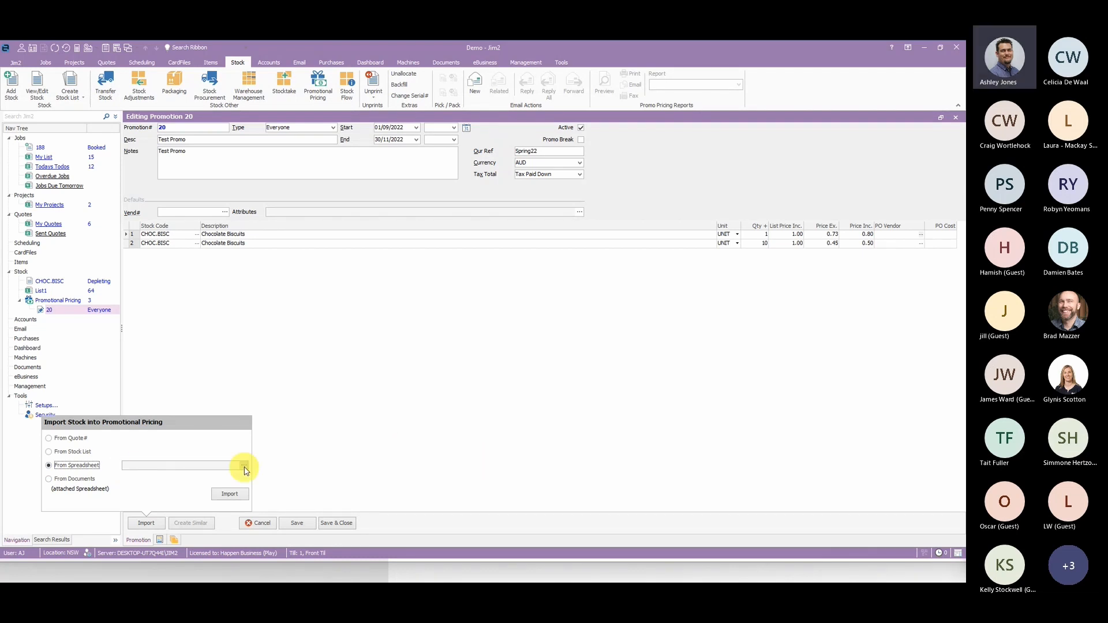
click(75, 479)
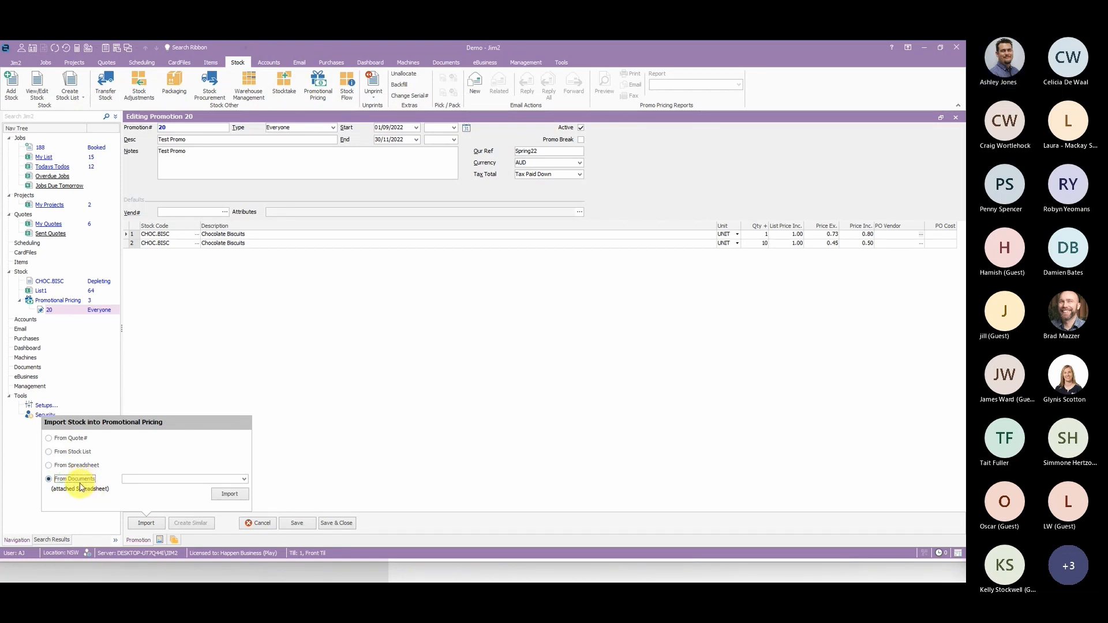
click(81, 466)
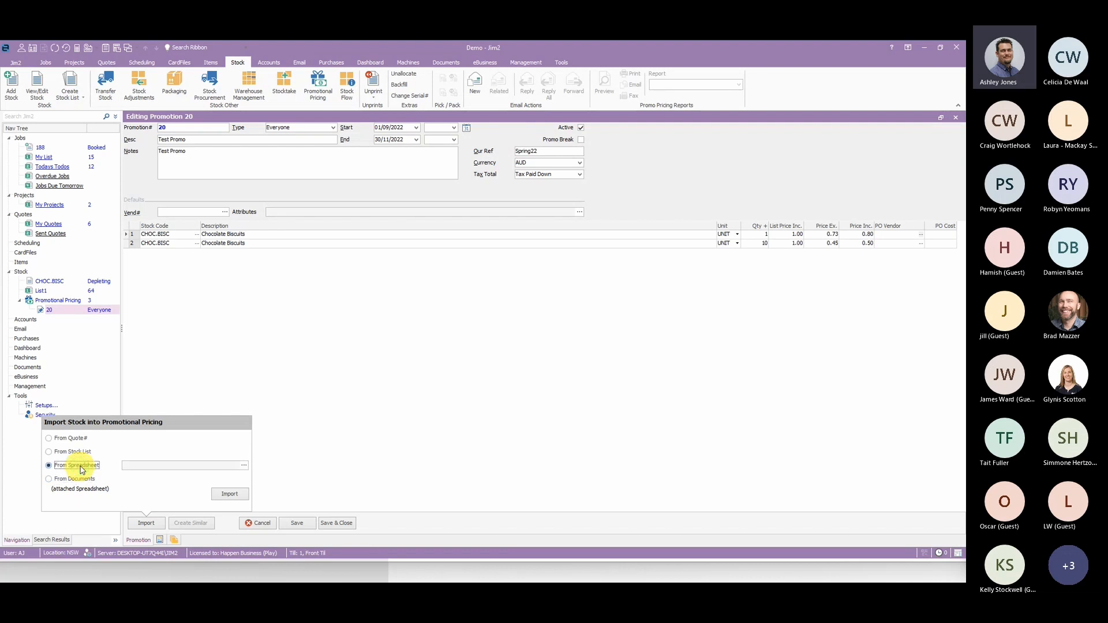
click(245, 466)
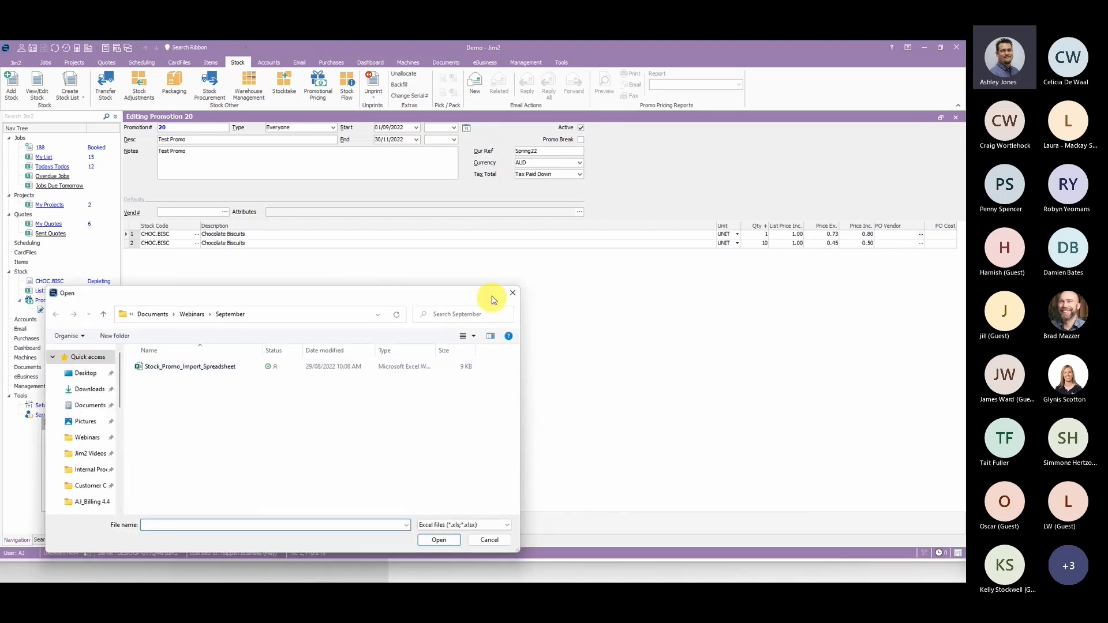
click(513, 294)
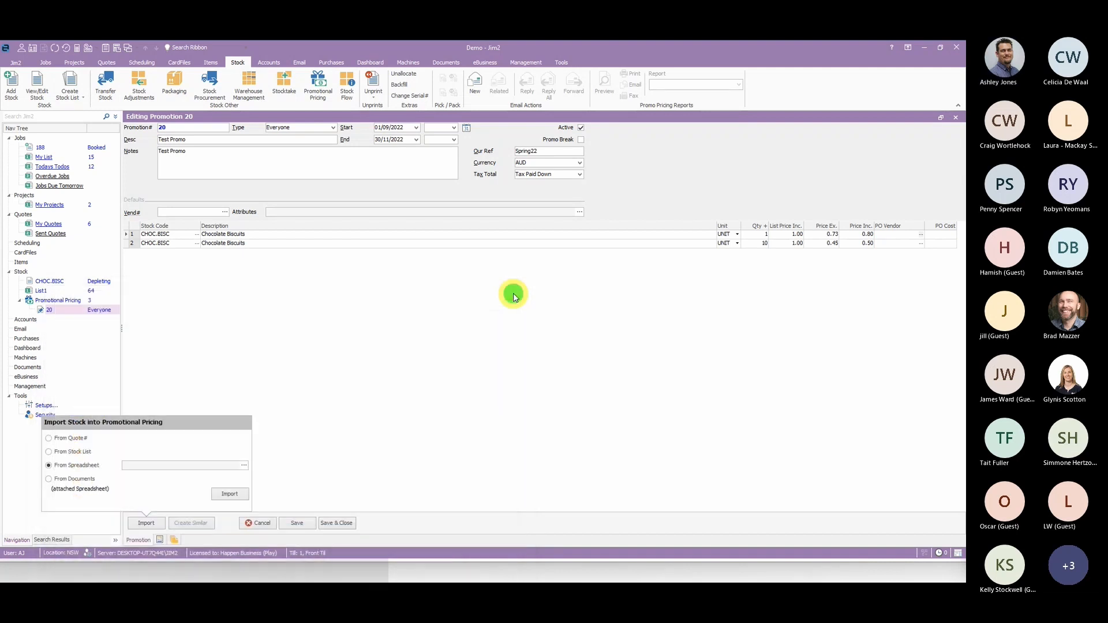
click(427, 449)
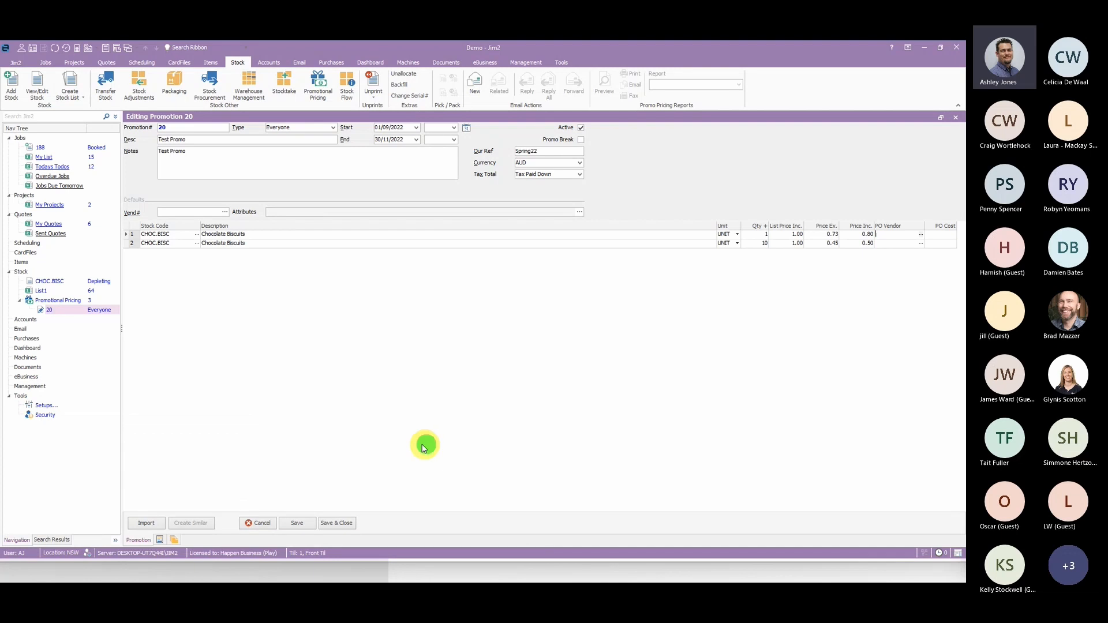
- Link the existing document Attributesimporttest.xlsx to the promotion
click(160, 541)
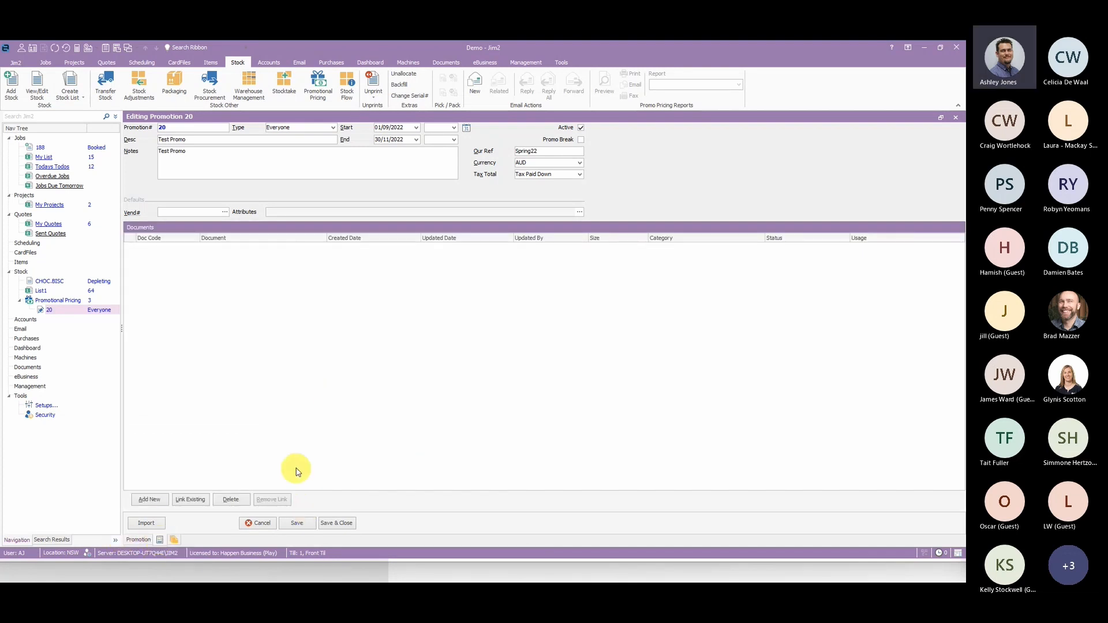
click(195, 500)
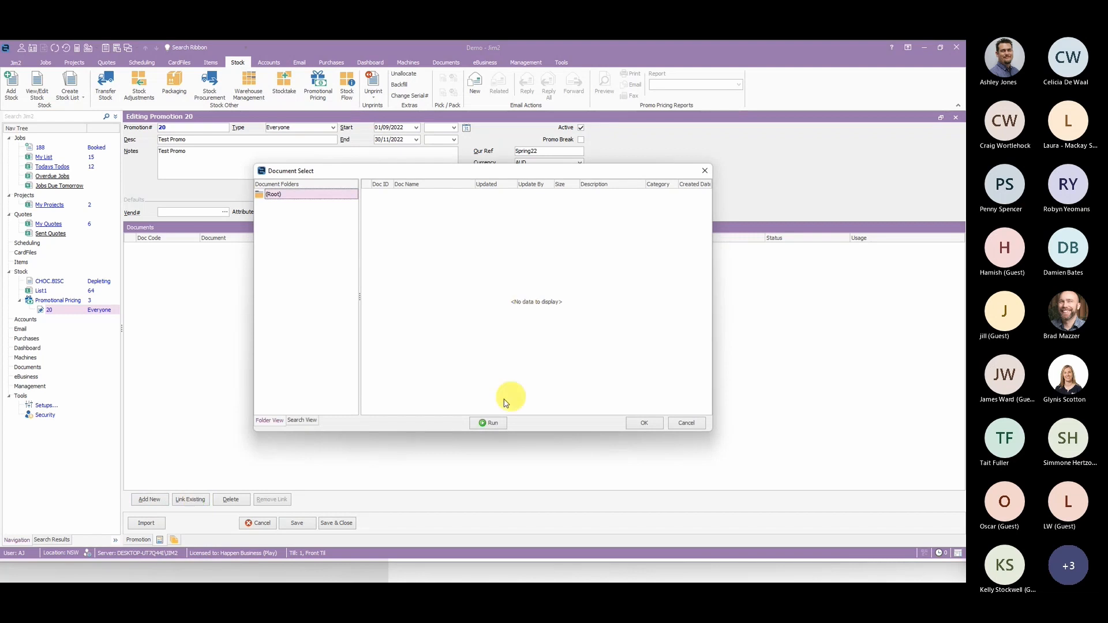
click(492, 424)
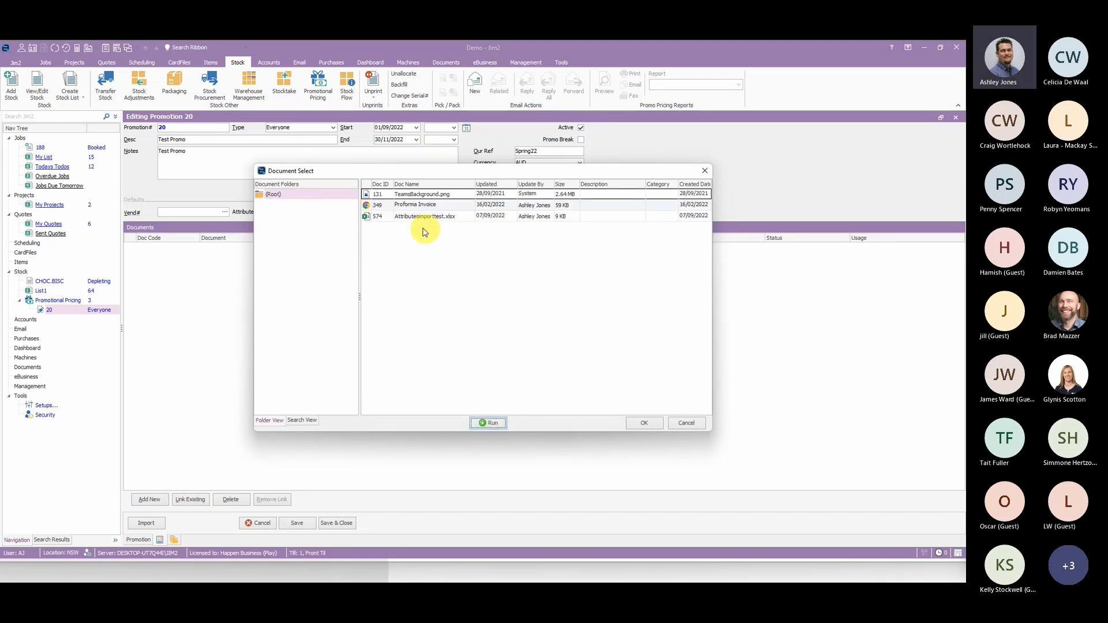
click(414, 217)
click(644, 423)
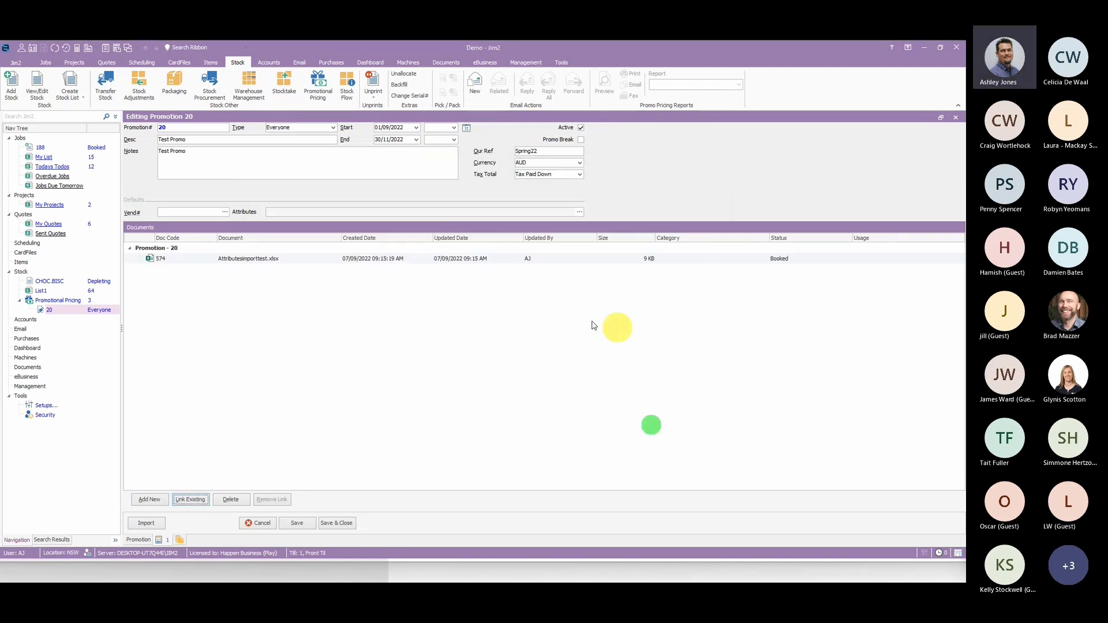
- Examine the attached spreadsheets available for stock import from the promotion's documents, and return to the promotion lines without importing
click(146, 523)
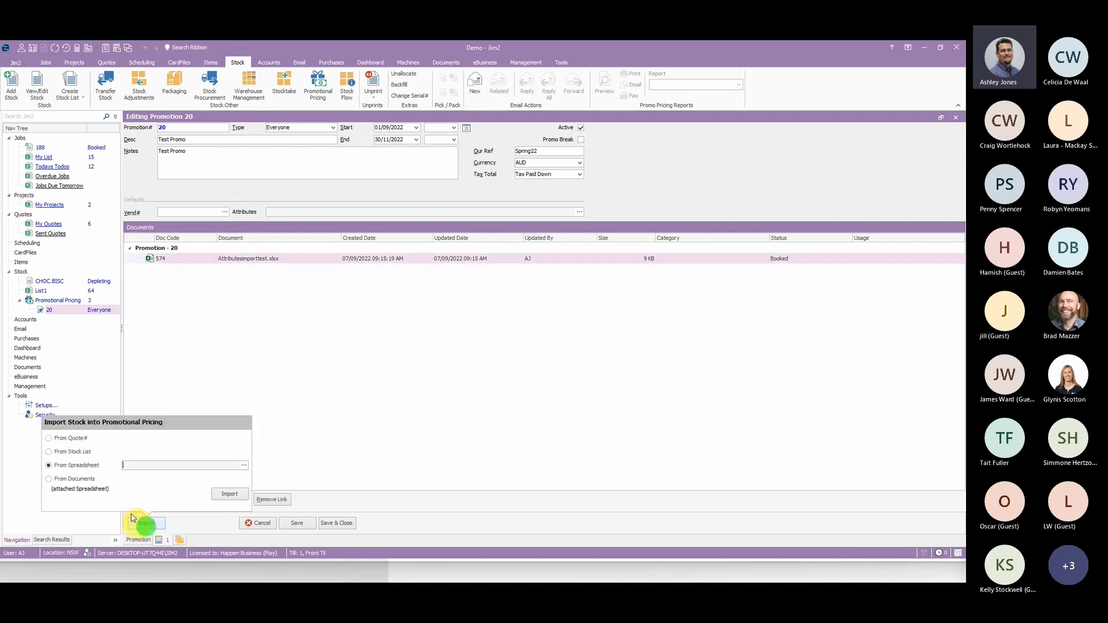
click(77, 480)
click(244, 479)
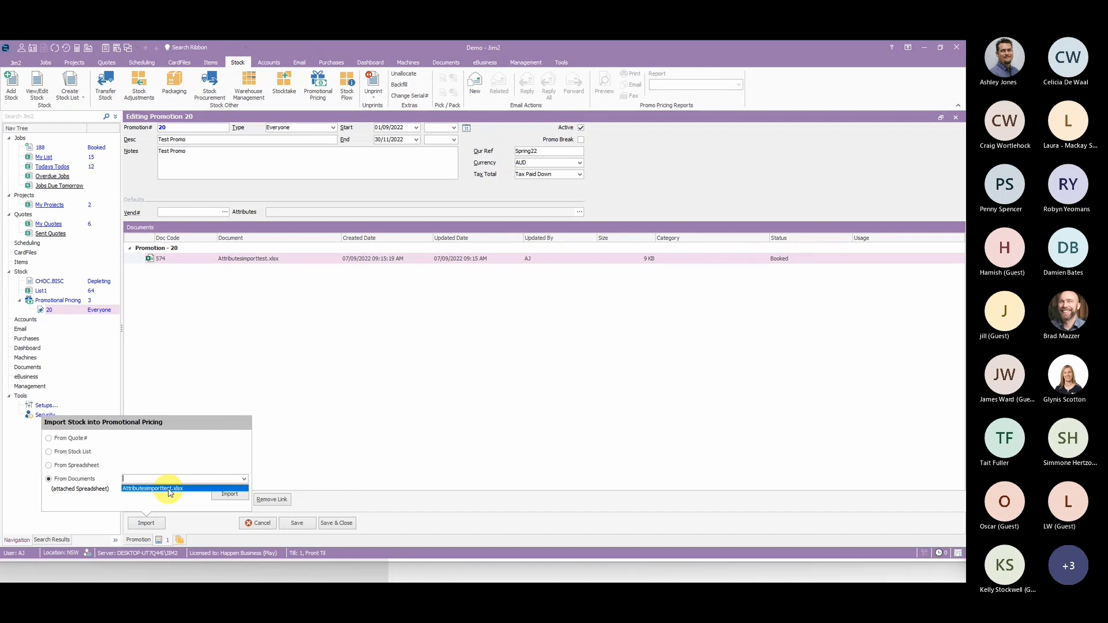
click(479, 374)
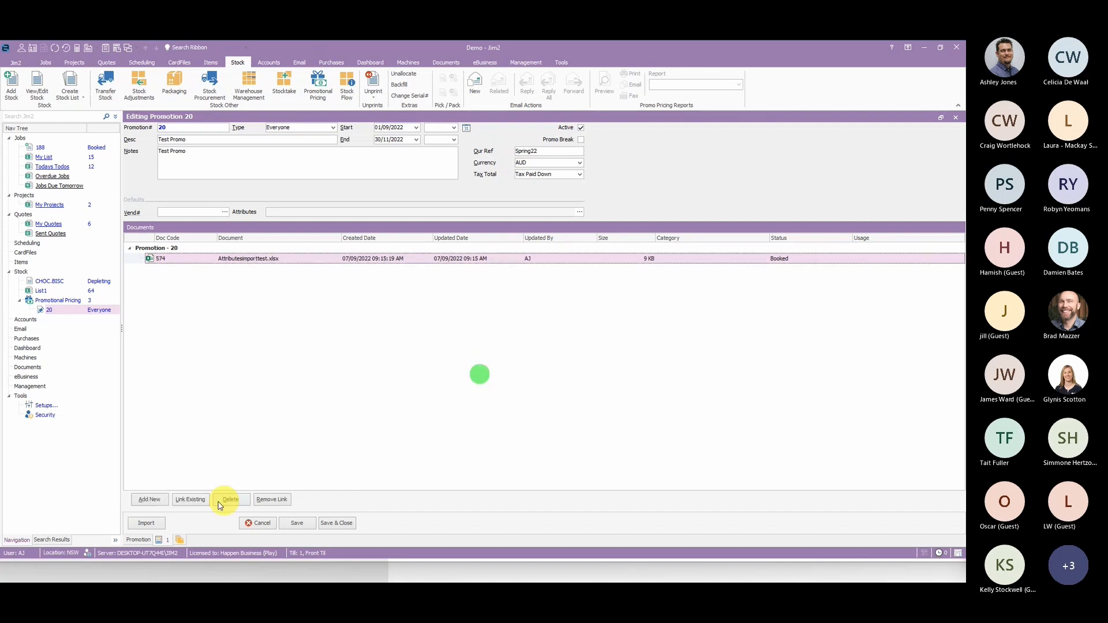
click(139, 540)
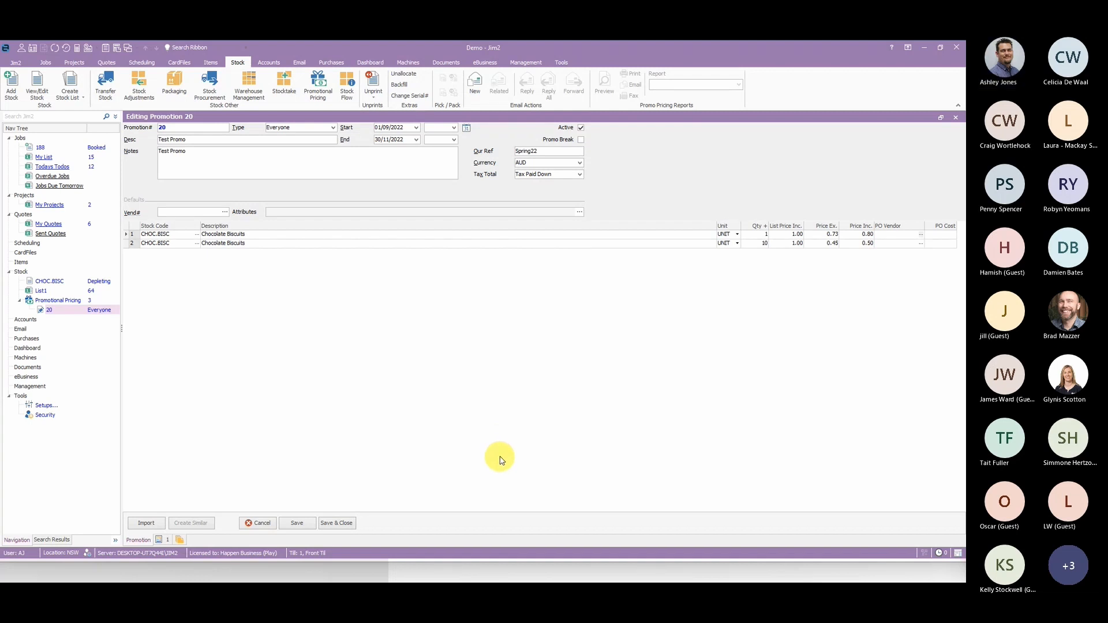
- Load Stock_Promo_Import_Spreadsheet into the promotional pricing stock import, using the spreadsheet source
click(147, 524)
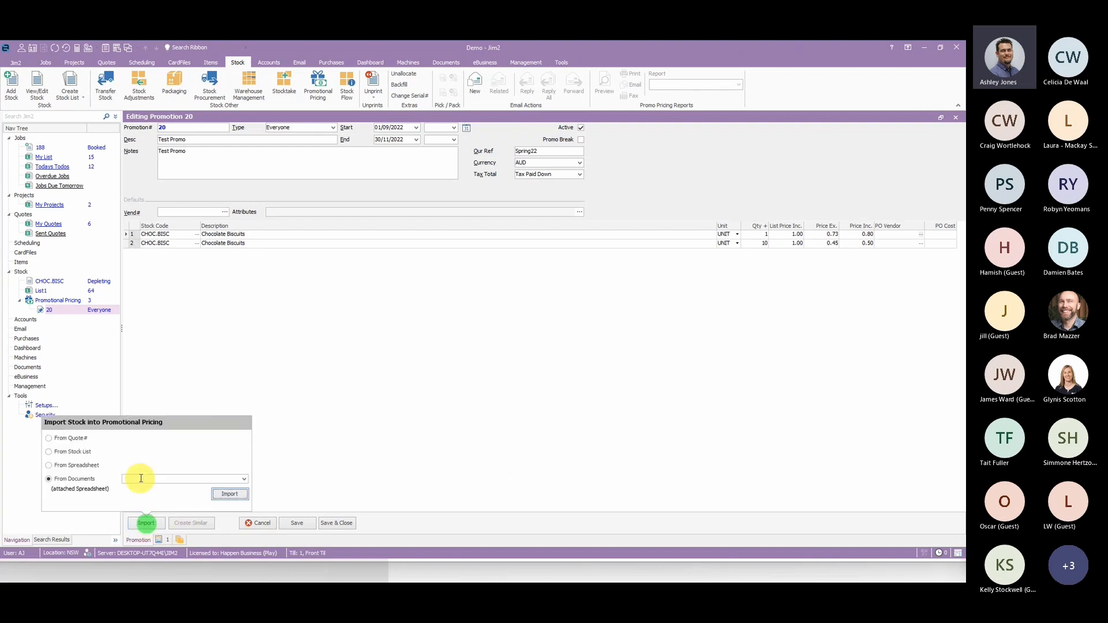
click(87, 464)
click(244, 465)
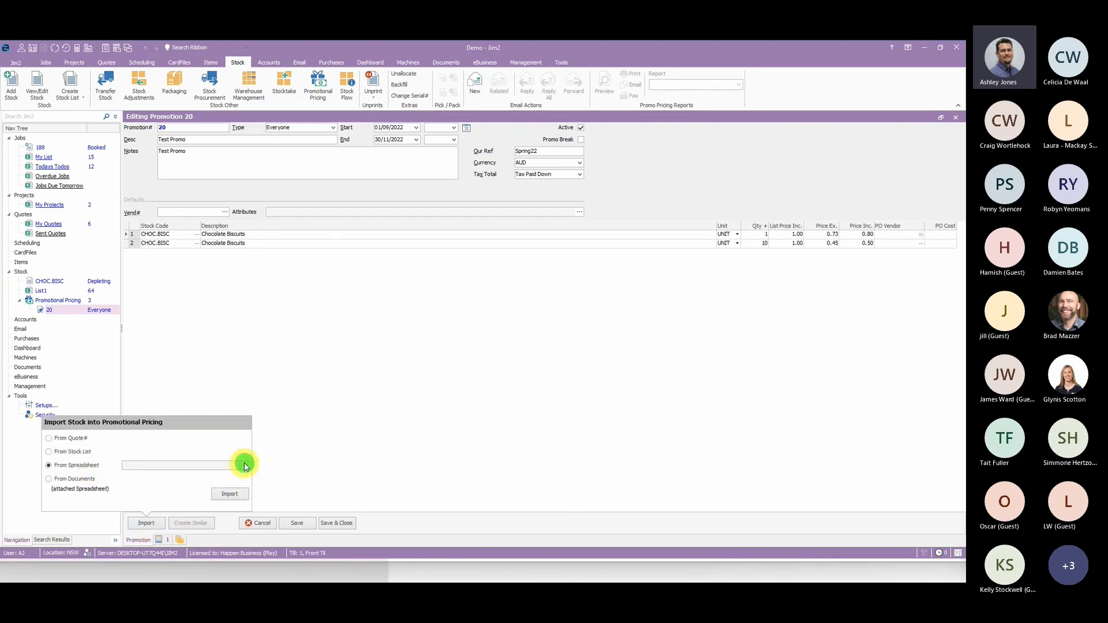
click(165, 366)
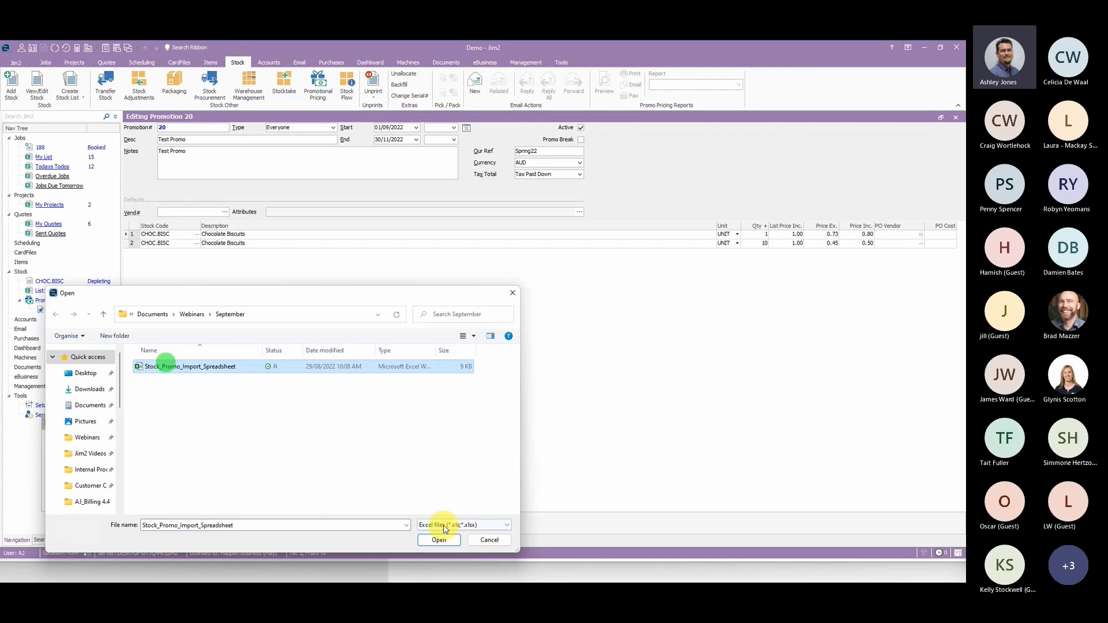
click(440, 540)
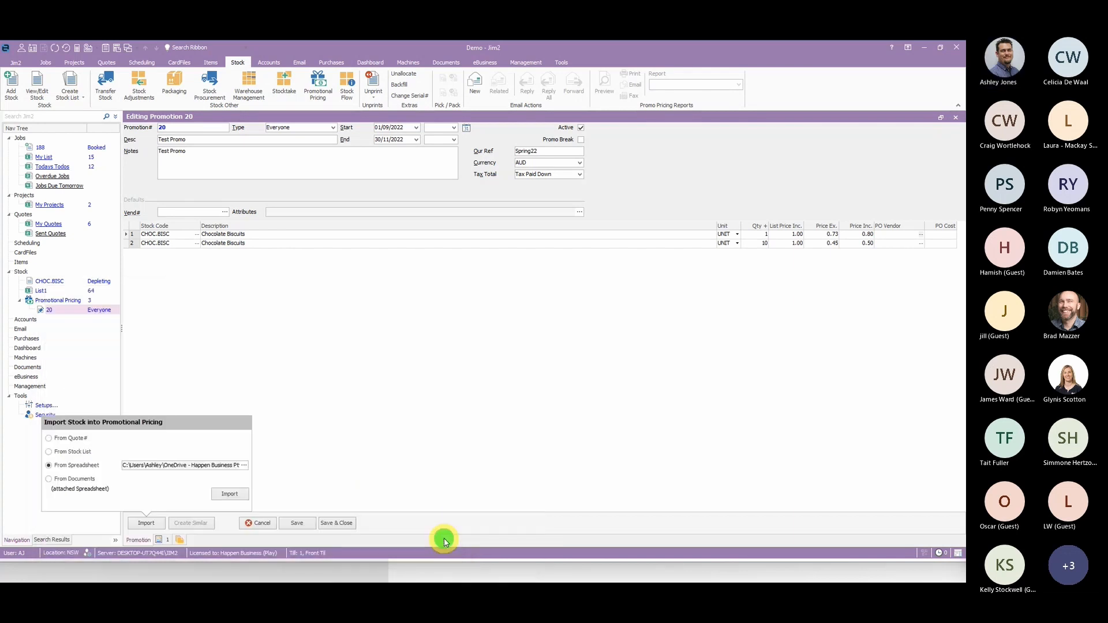
click(231, 494)
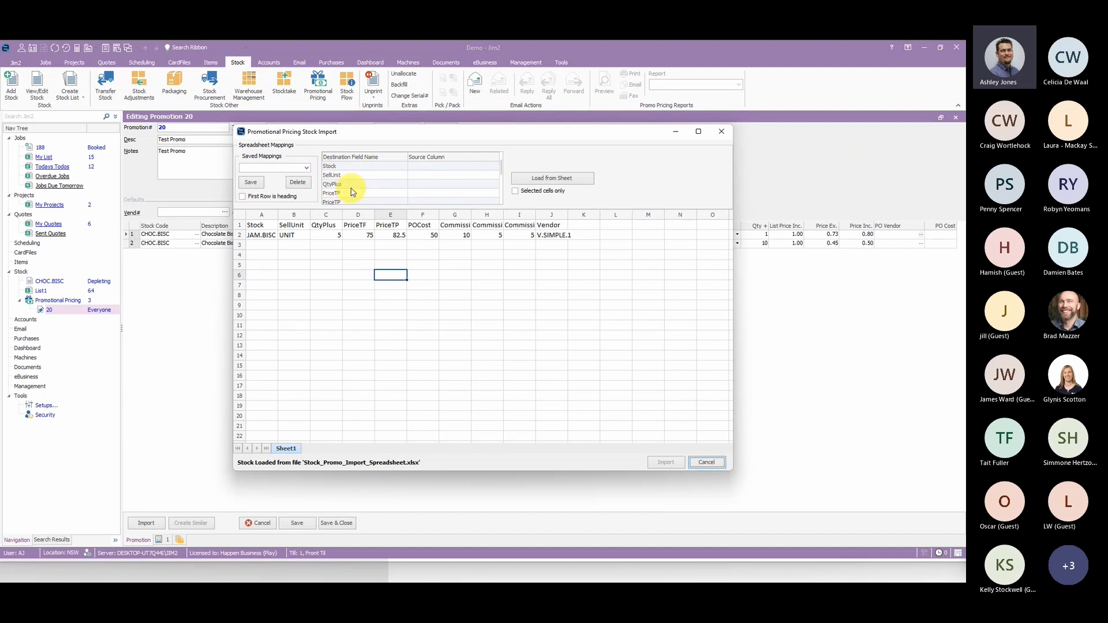
- Map the Stock field to source column A and the SellUnit field to source column B
click(470, 164)
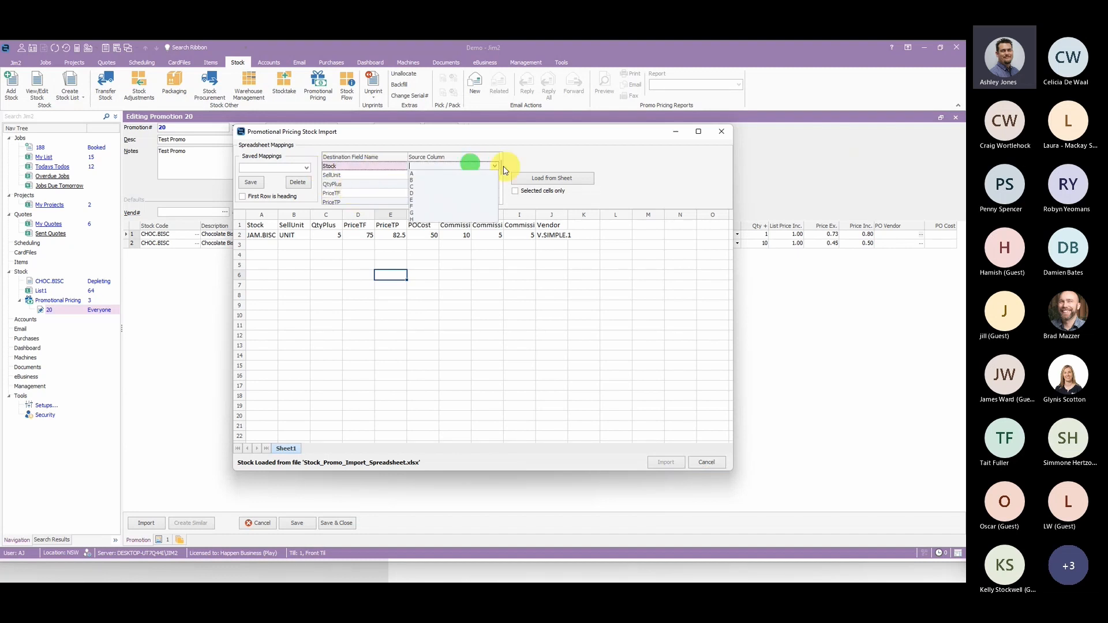
click(412, 174)
click(438, 175)
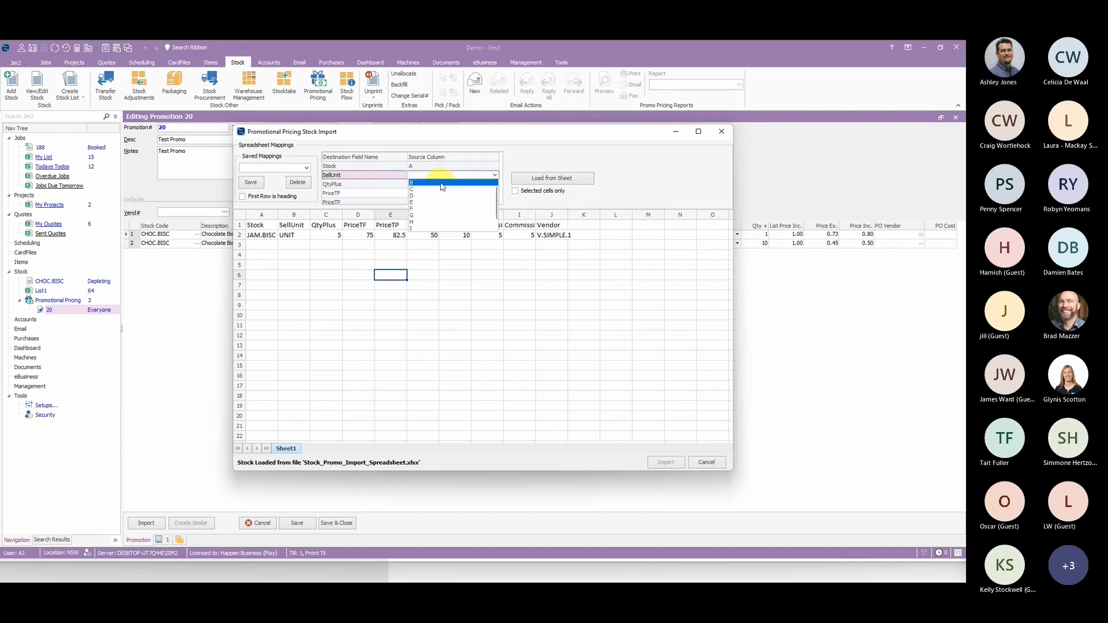
click(442, 184)
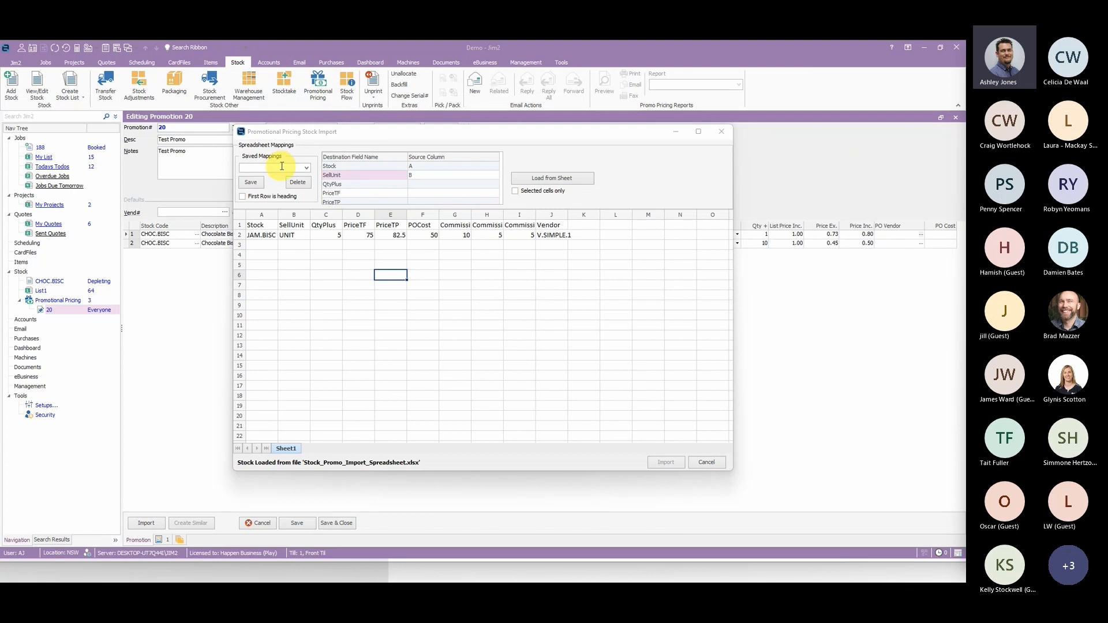
- Apply the saved Mapping1 column mappings and save them under the name Mapping12
click(306, 168)
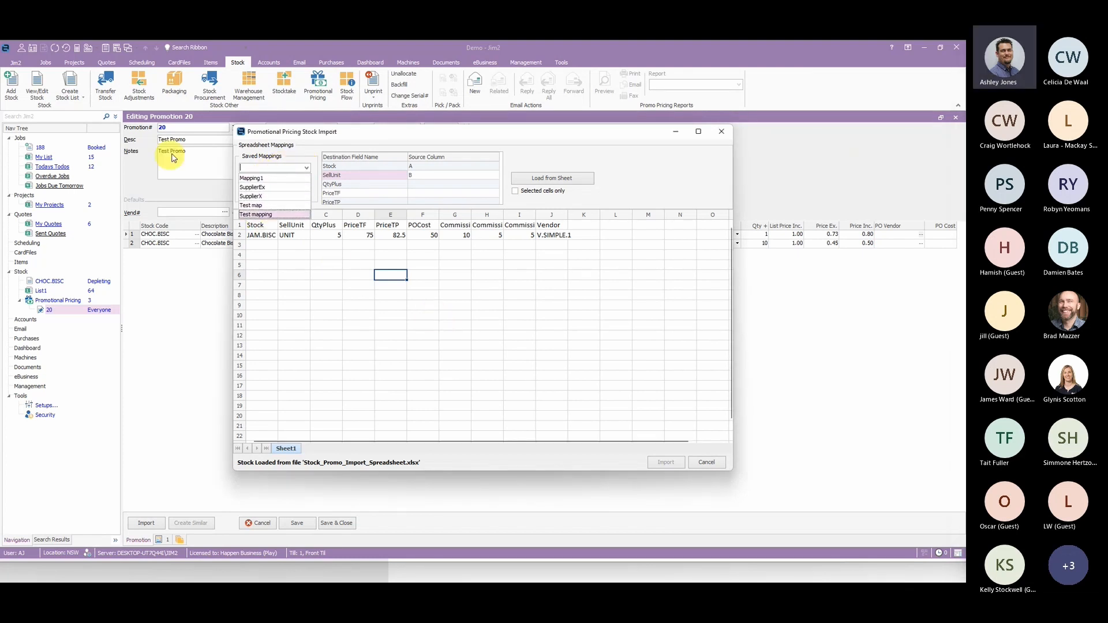
click(390, 275)
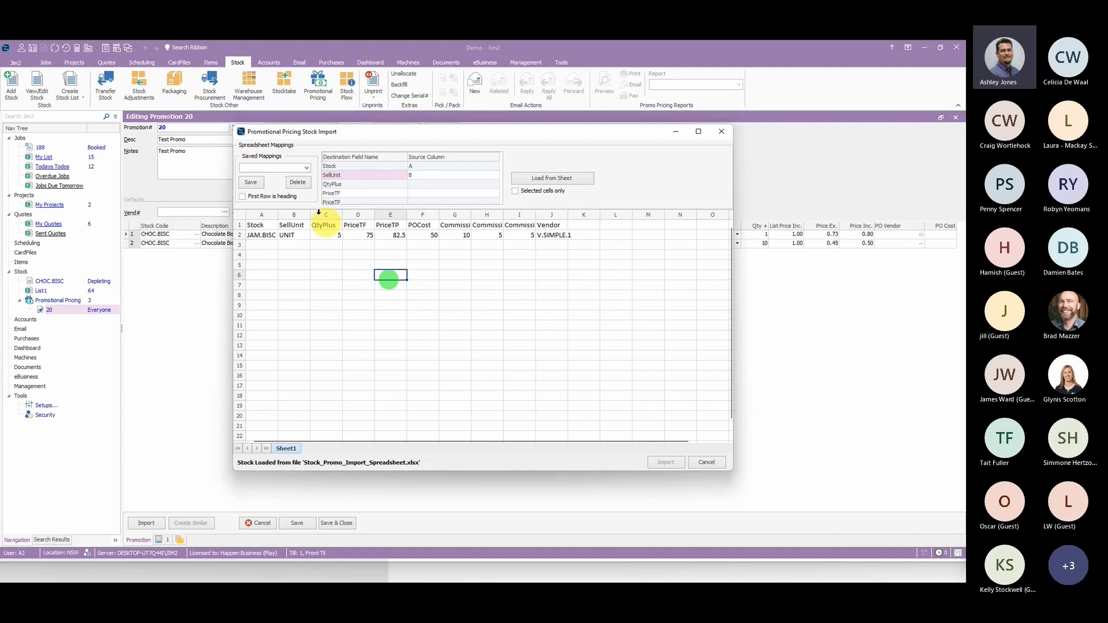
click(260, 167)
text(Mapping1)
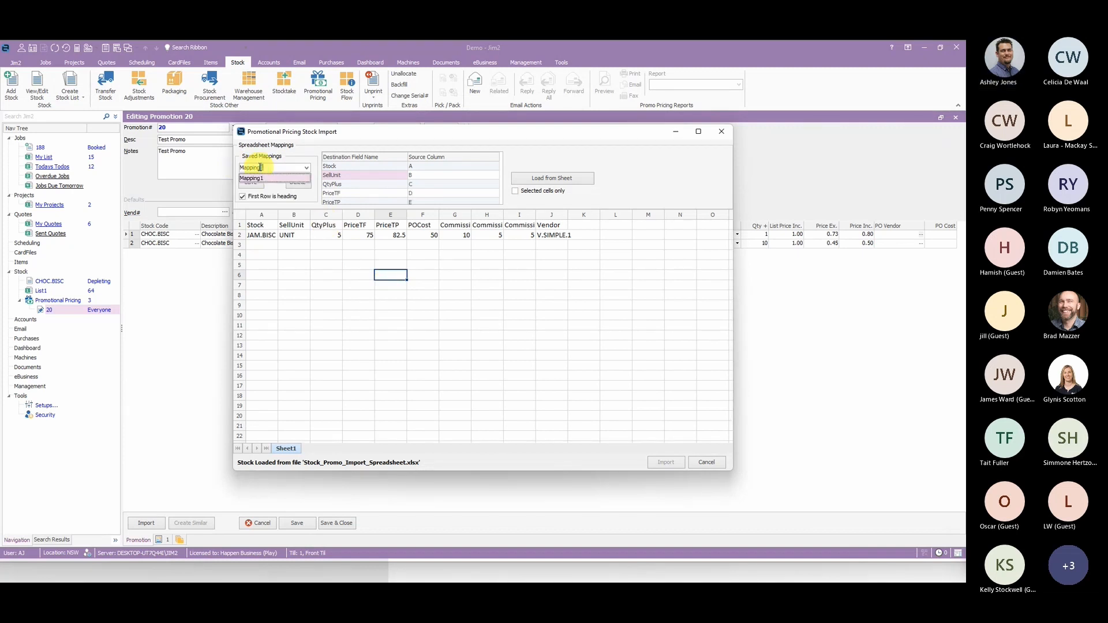
text(2)
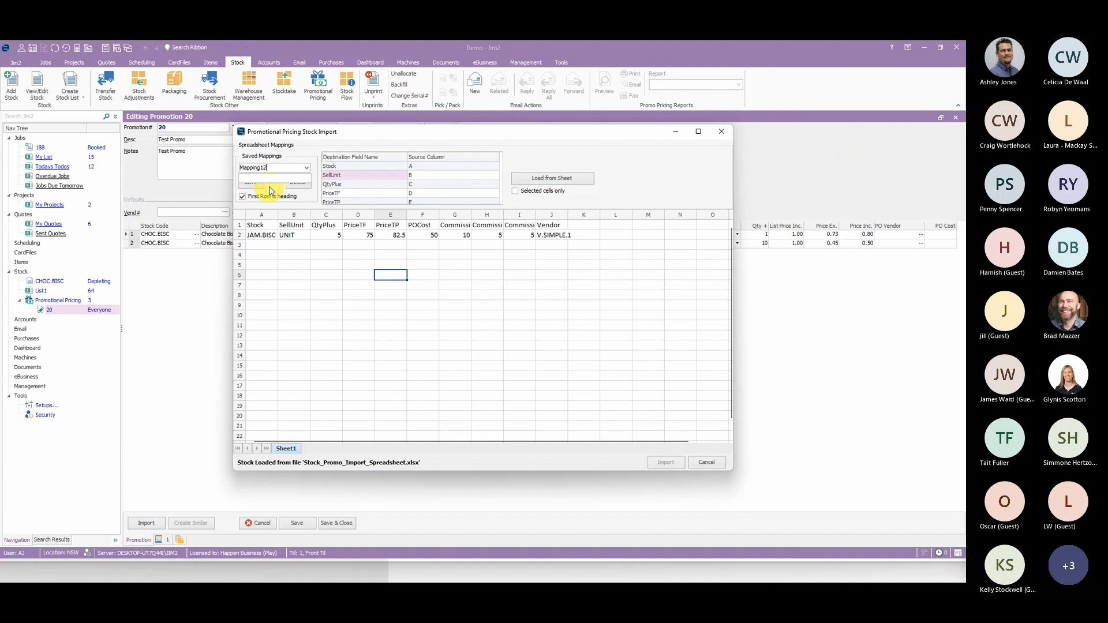
click(254, 183)
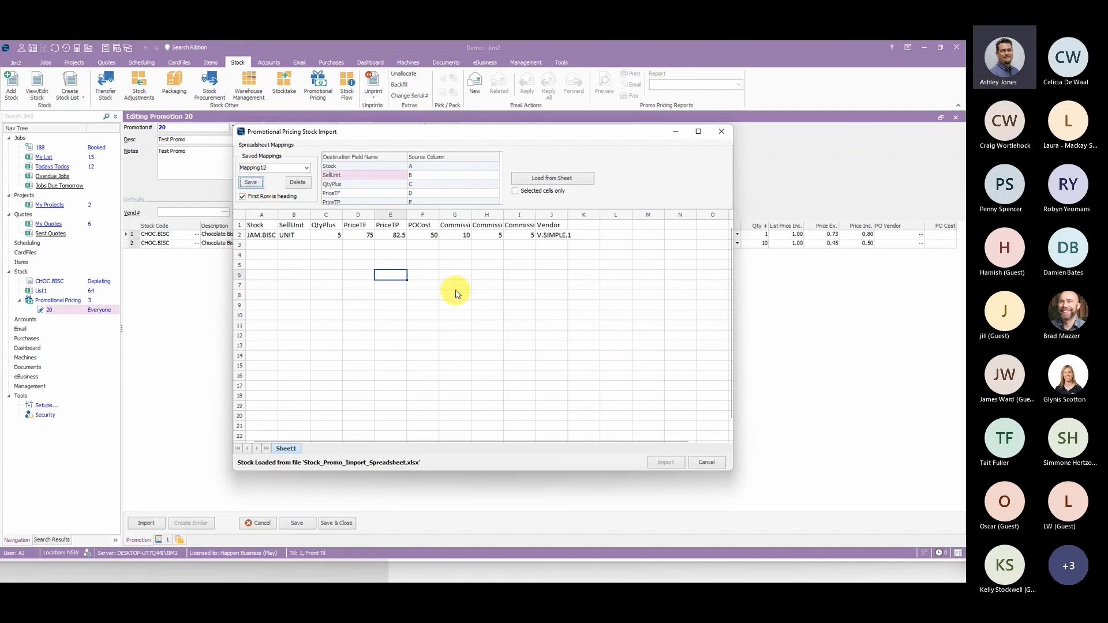
- Close the stock import without importing, and load Stock_Promo_Import_Spreadsheet into a fresh import
click(721, 131)
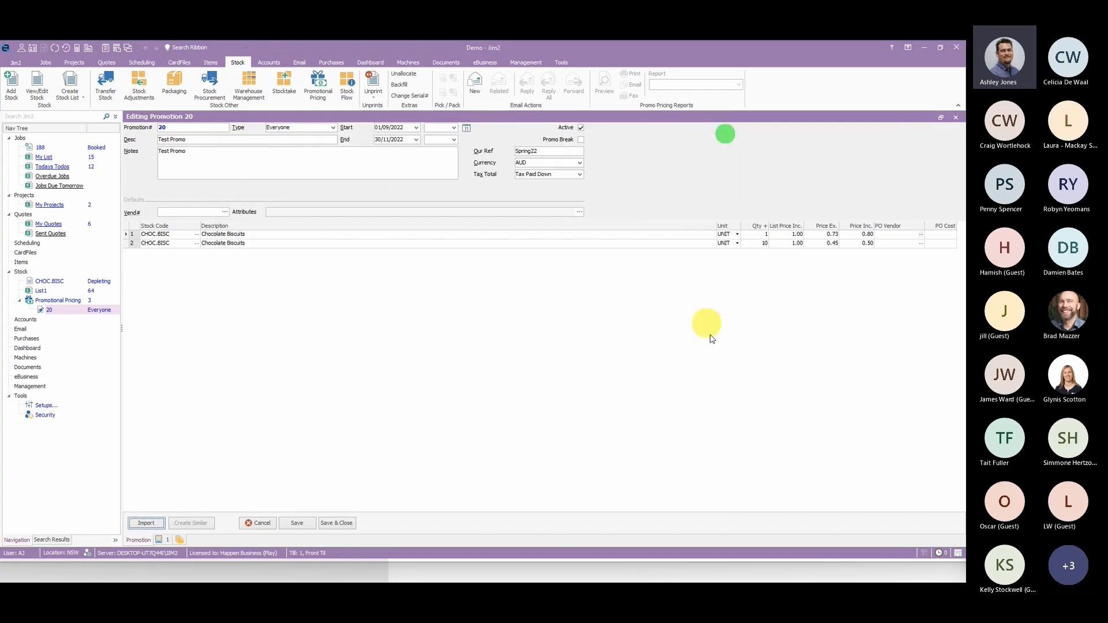
click(145, 523)
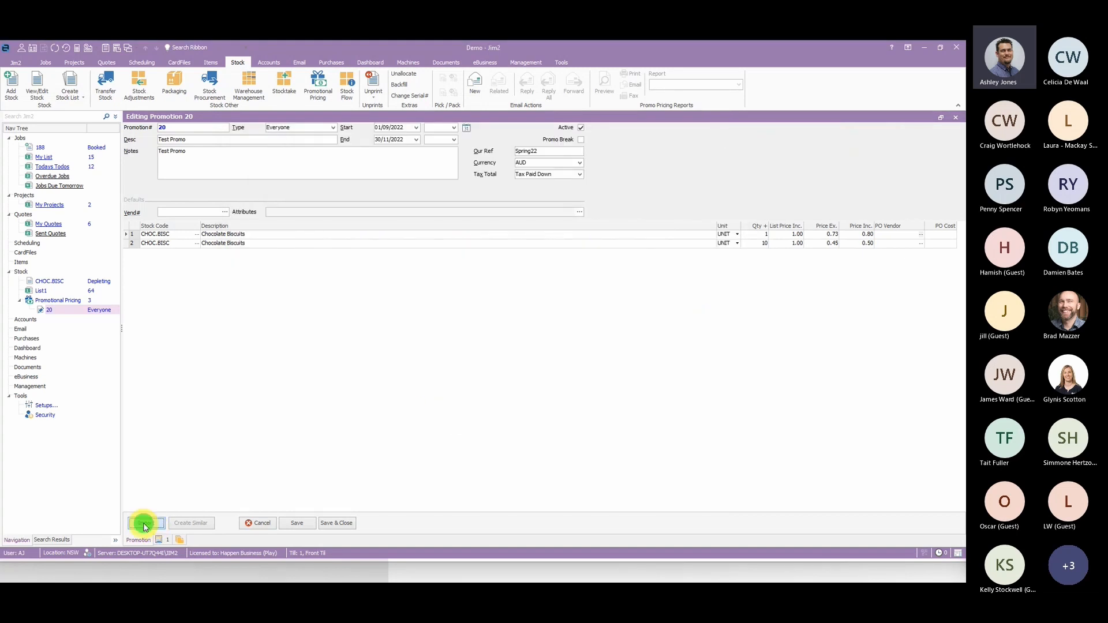
click(243, 465)
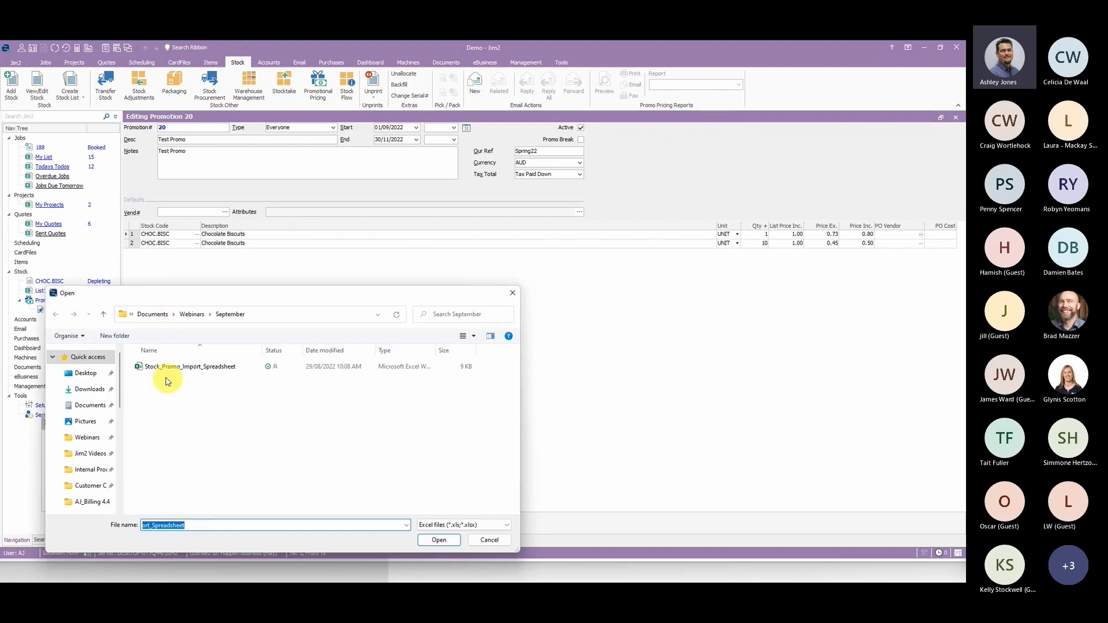
click(440, 539)
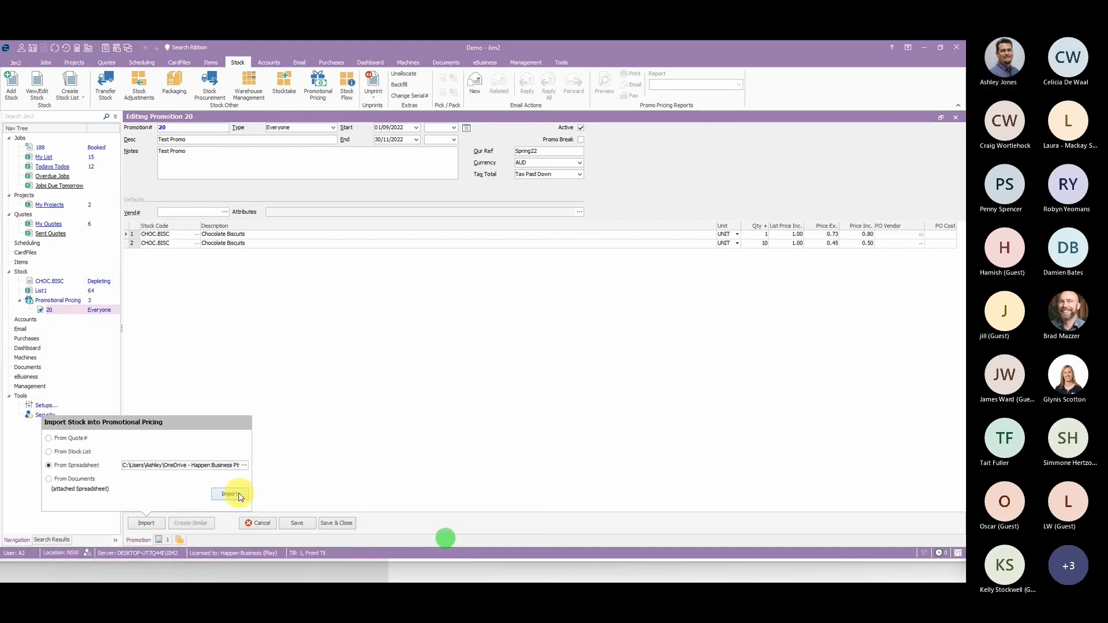
click(234, 495)
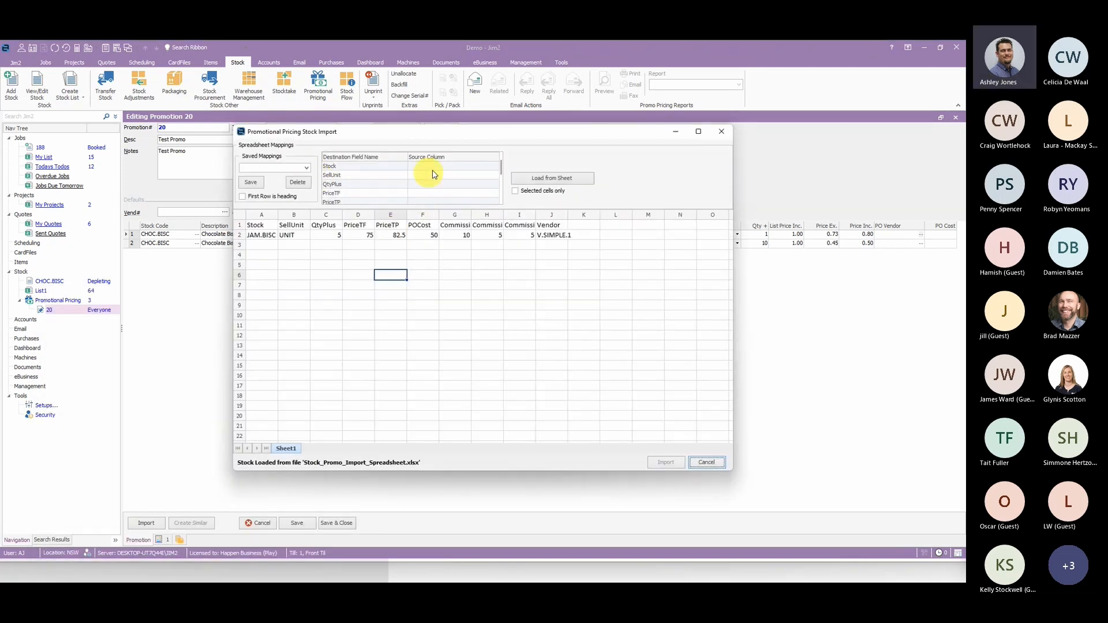
- Apply the saved Mapping12 column mappings to the loaded promotional stock spreadsheet
click(306, 168)
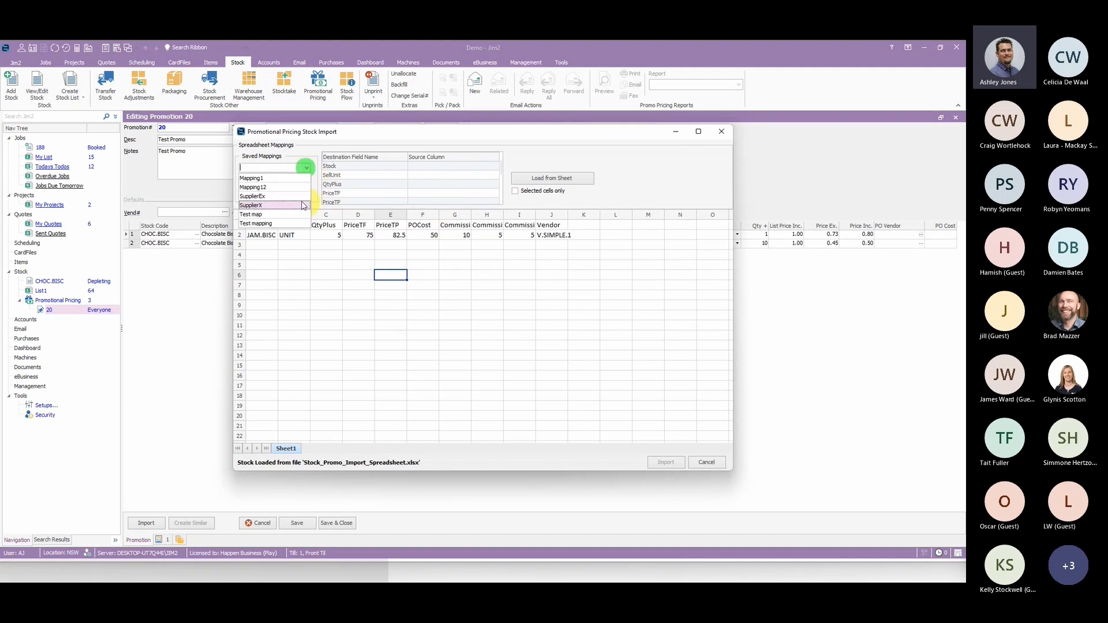
click(271, 188)
click(552, 325)
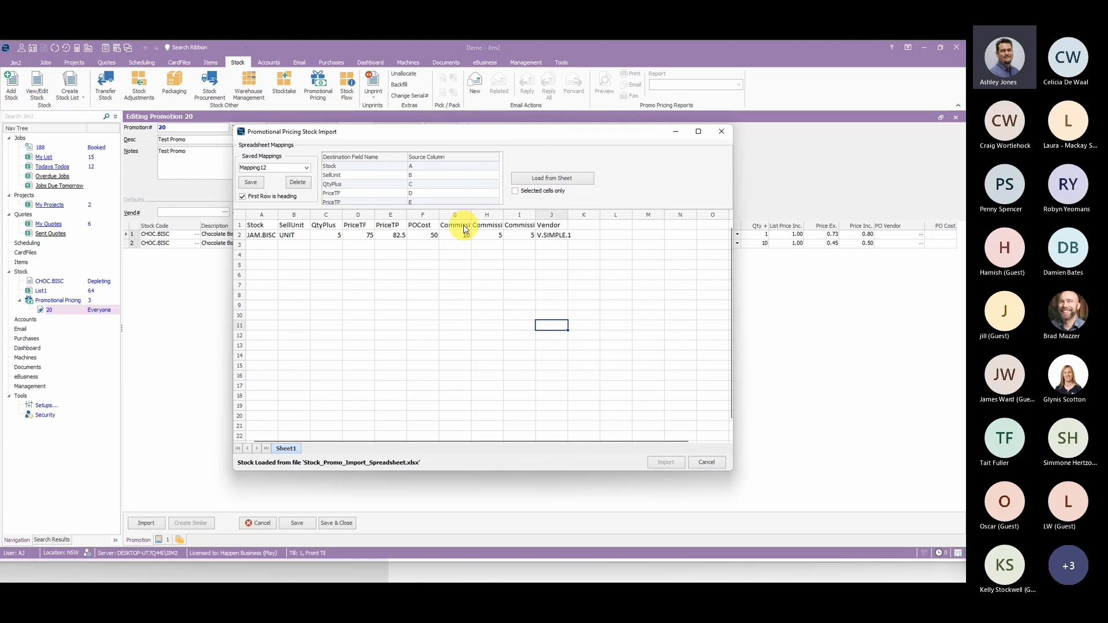
- Try loading the stock from the sheet with First Row is heading turned off, and return to the mappings
click(242, 197)
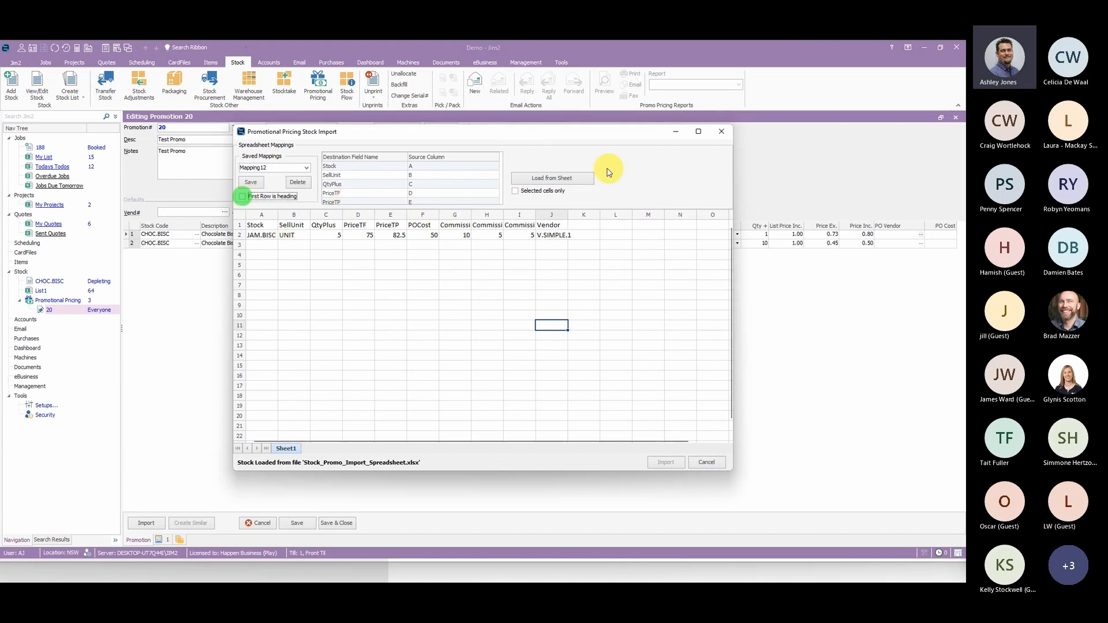
click(580, 180)
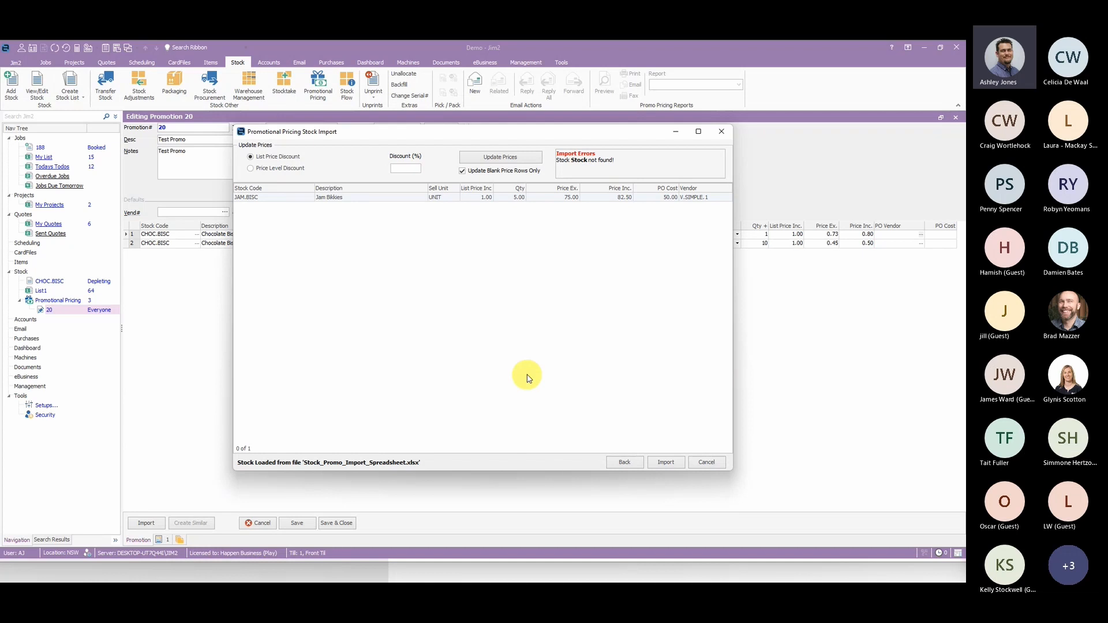
click(619, 464)
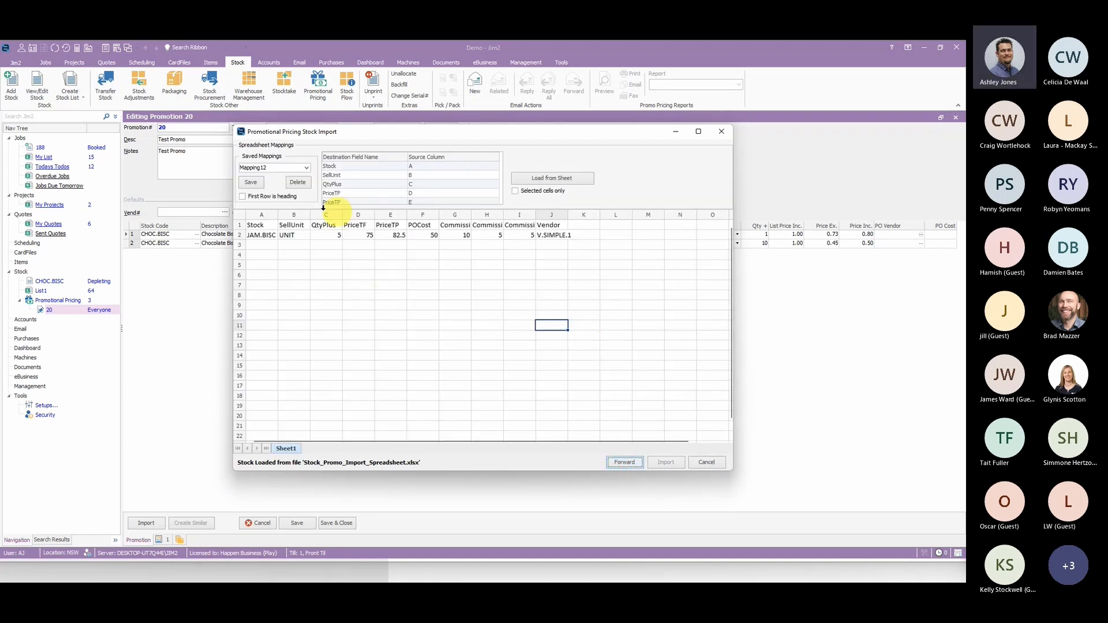
- Treat the first row as a heading, load the stock from the sheet, and import it into the promotion
click(243, 197)
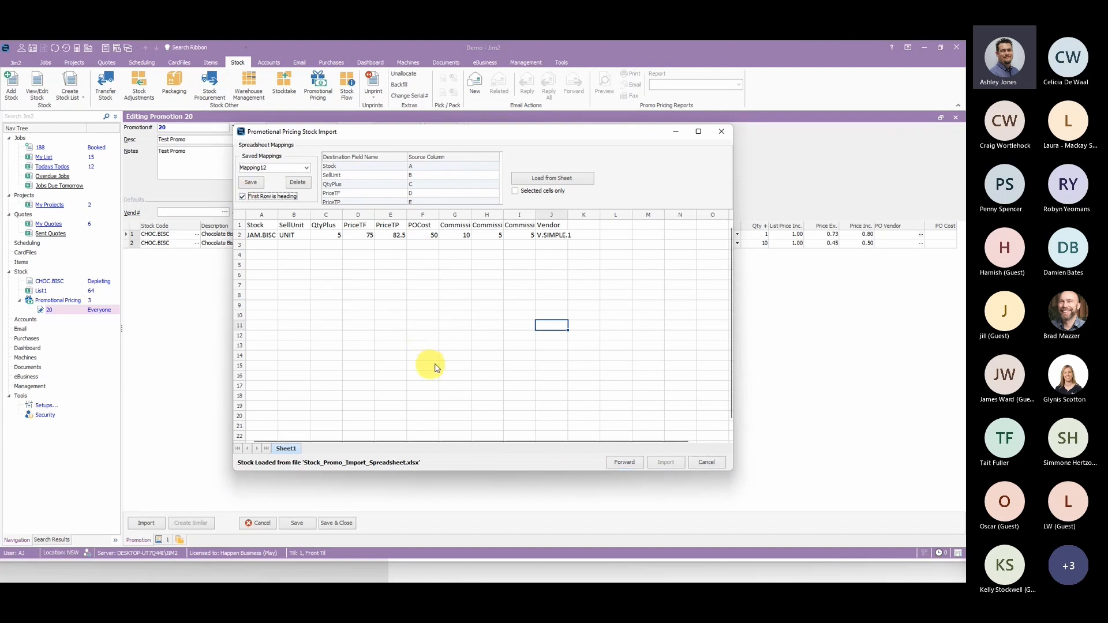
click(577, 179)
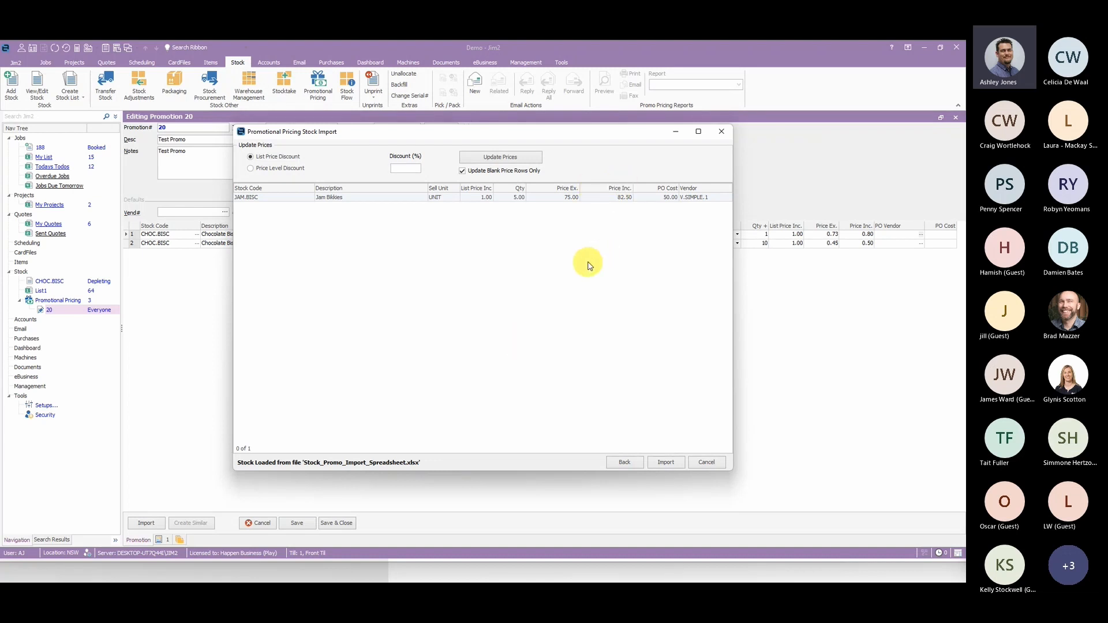
click(665, 464)
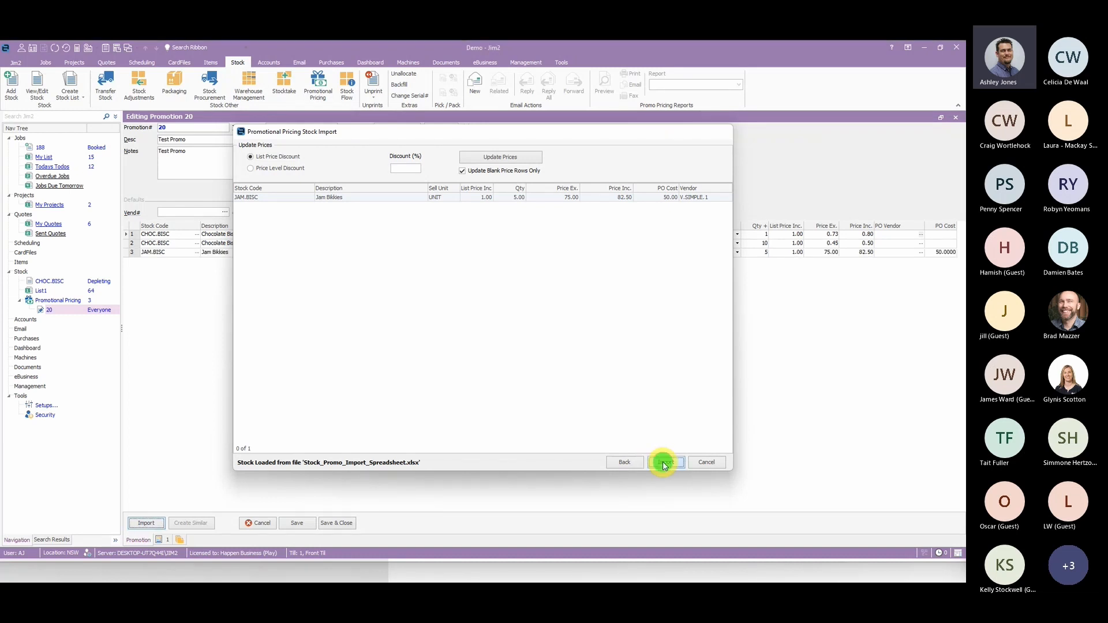
- Delete the imported JAM.BISC line from the promotion's stock list and save the promotion
right_click(179, 254)
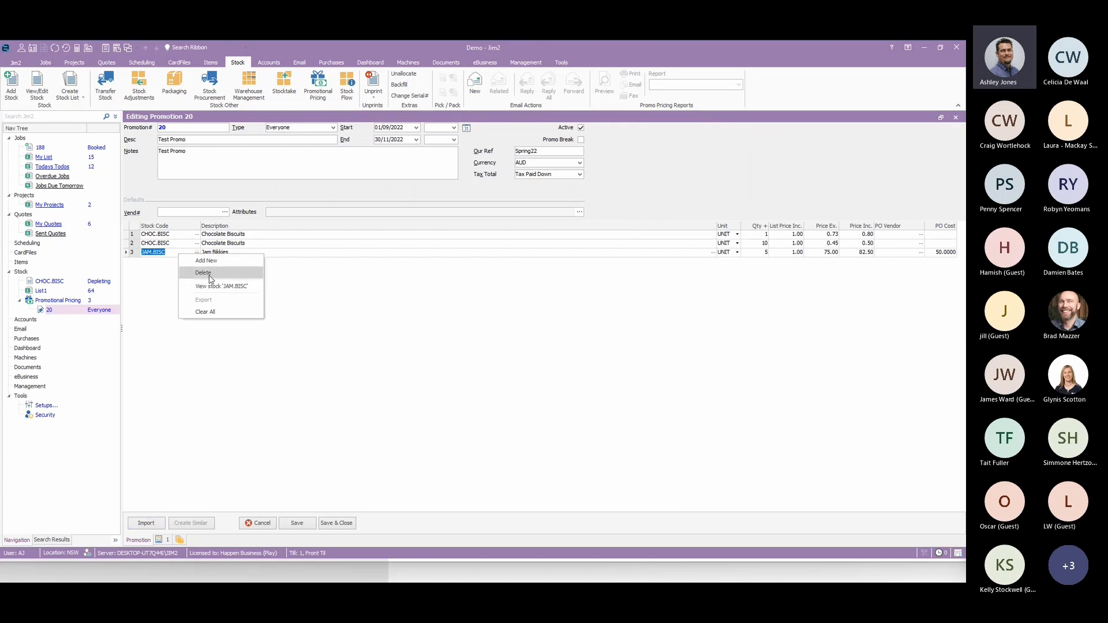
click(209, 275)
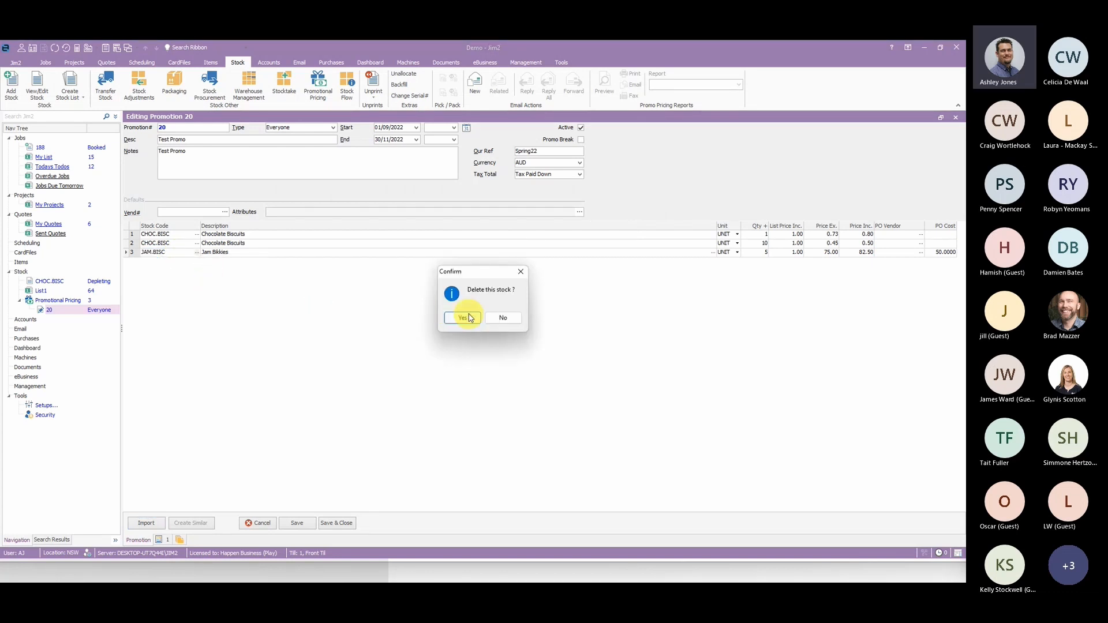
click(463, 318)
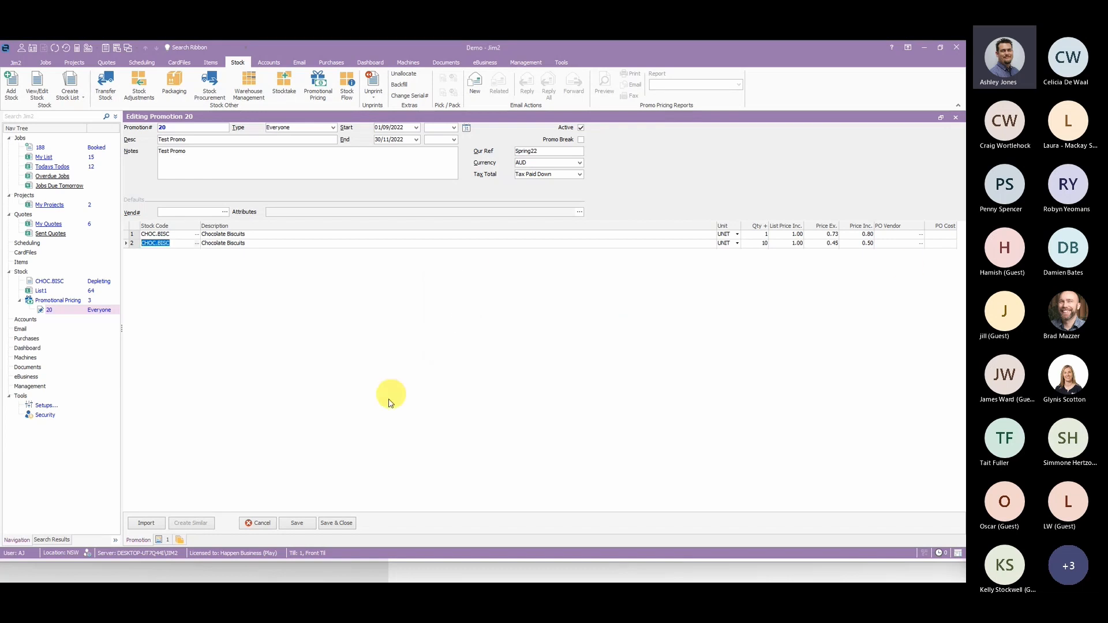
click(304, 523)
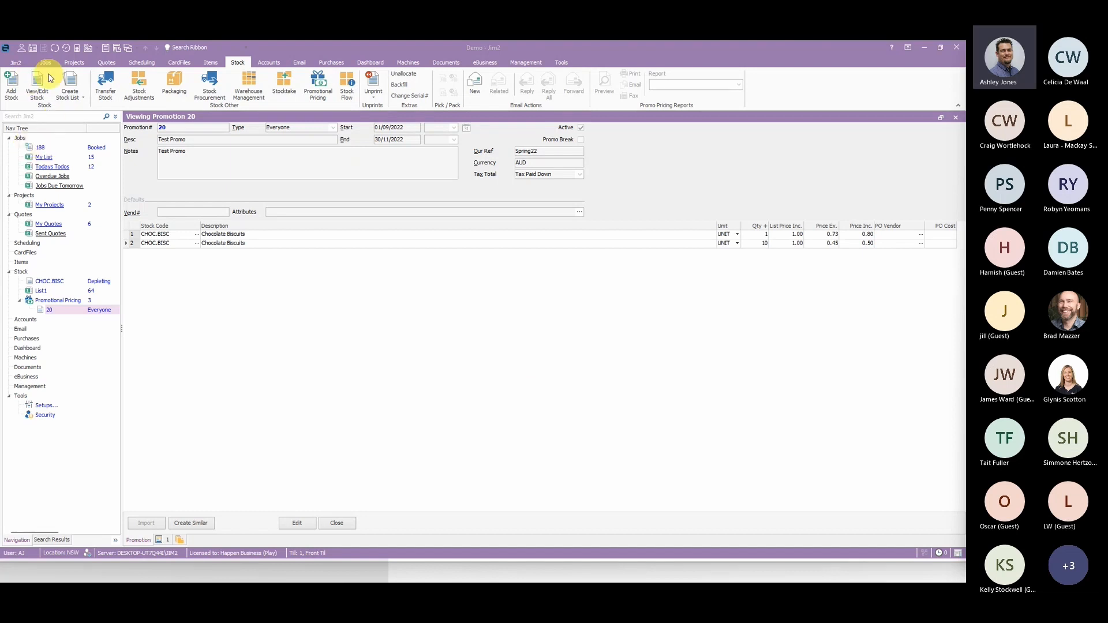
- Add a new sales job and enter the customer's card code, without assigning a project
click(40, 148)
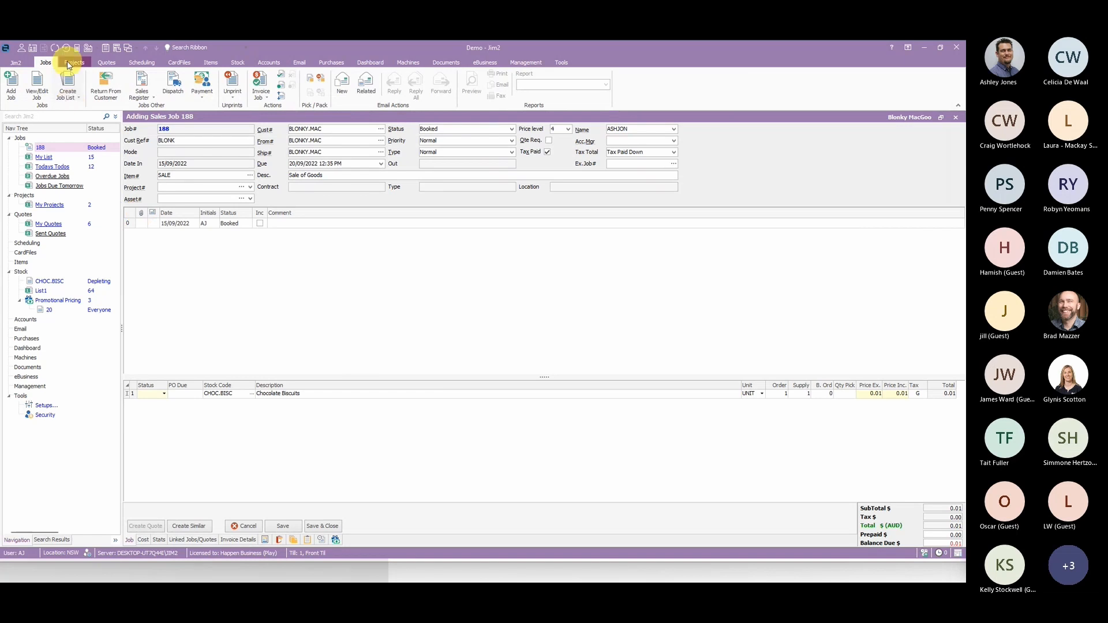
click(16, 81)
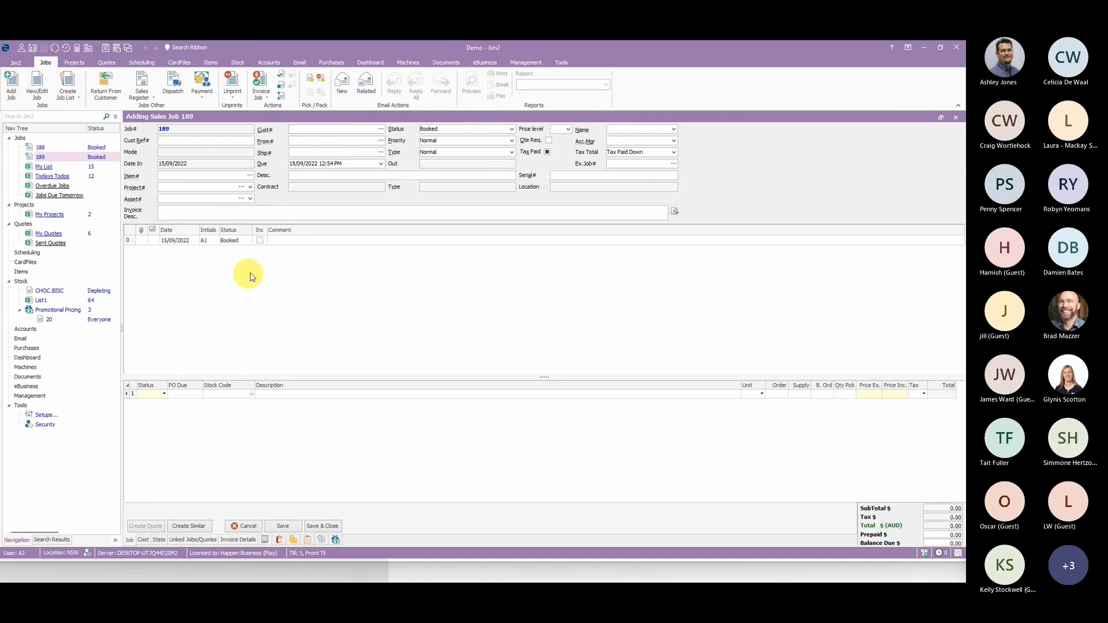
click(309, 132)
text(BLONKY.MAC)
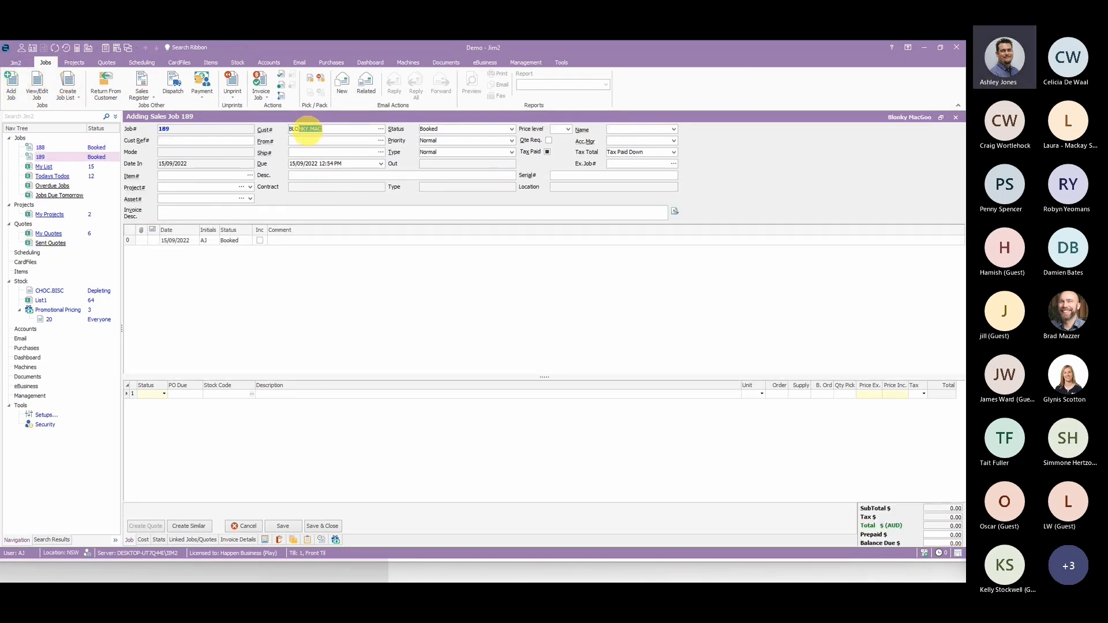
click(207, 141)
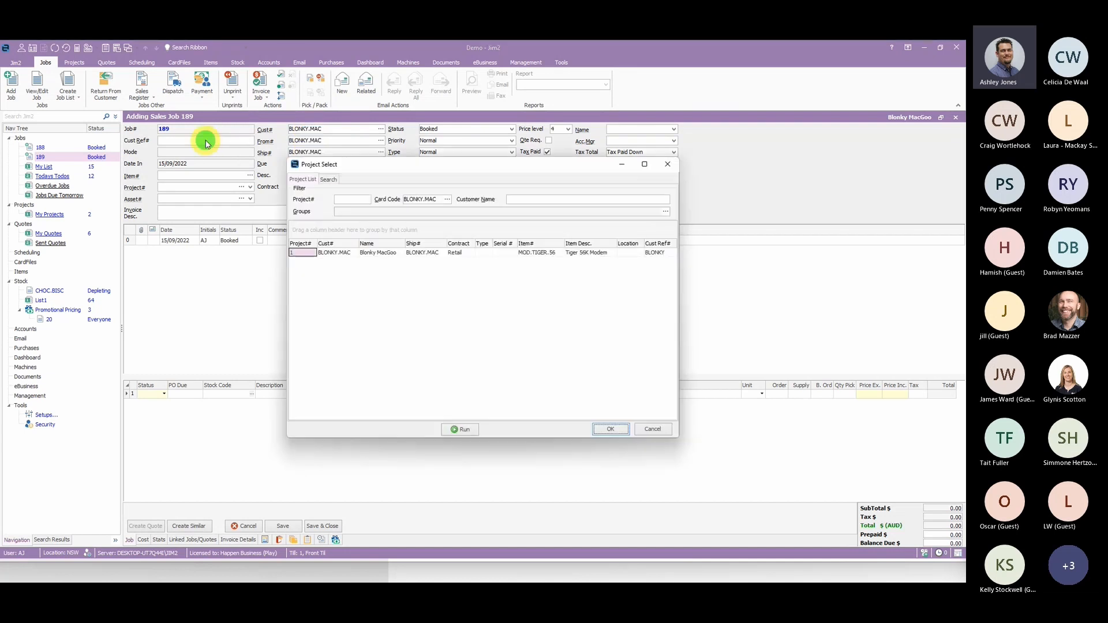
key(Escape)
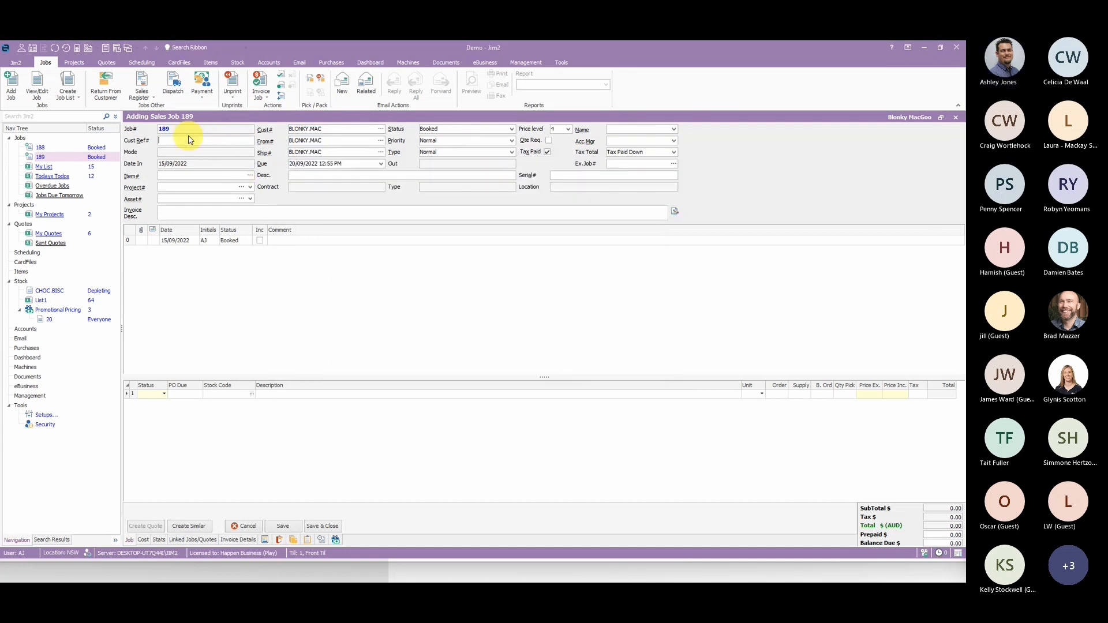
- Enter the customer reference on the new job and set its item to SALE
text(B,O)
text(LONK)
click(219, 177)
text(SALE)
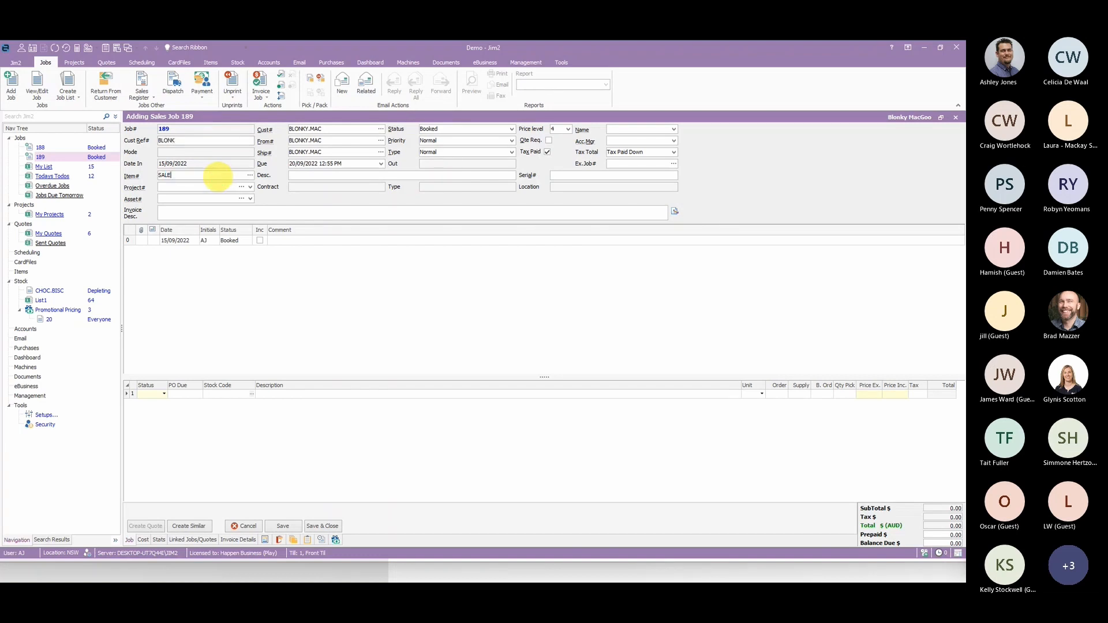
click(342, 336)
- Add stock CHOC.BISC to the job's first stock line, accepting a price below the minimum sale price
click(220, 395)
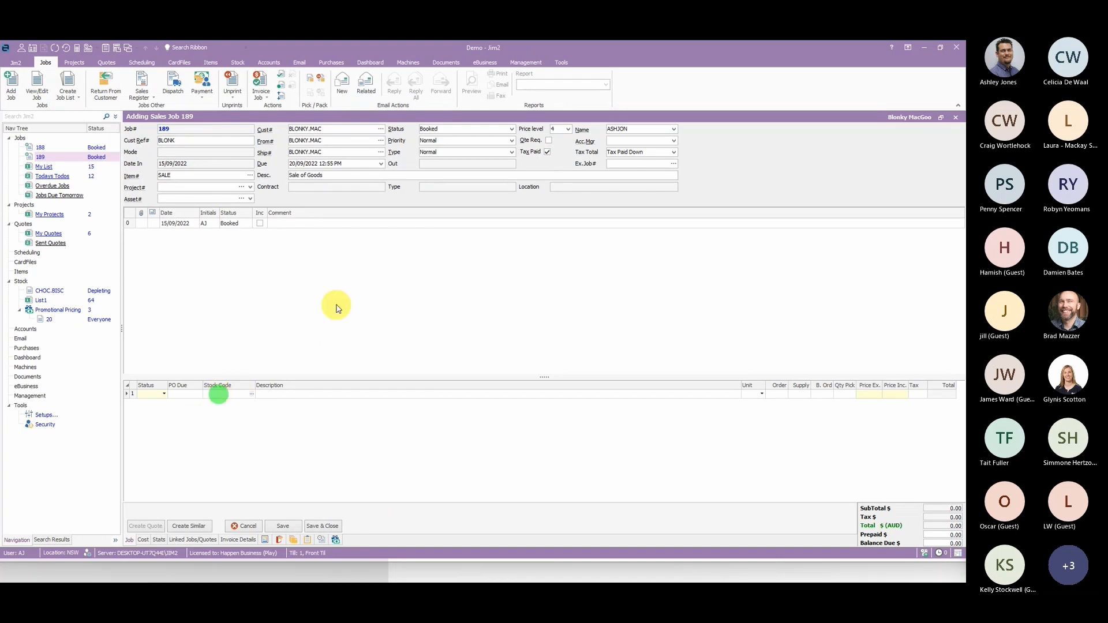
text(CHOC.BISC)
key(Tab)
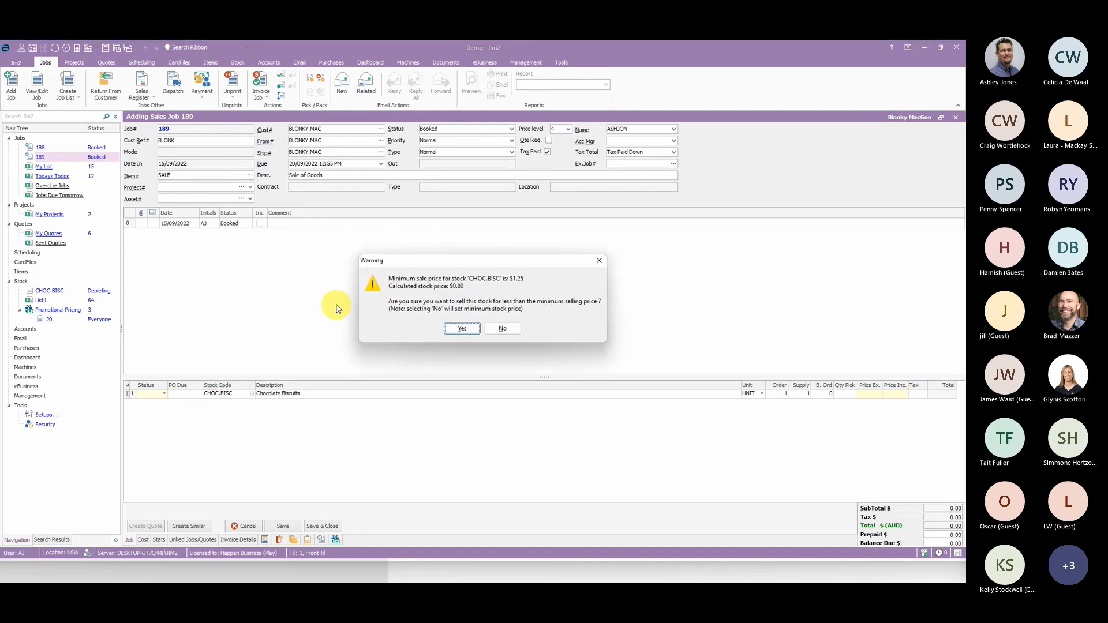
click(463, 329)
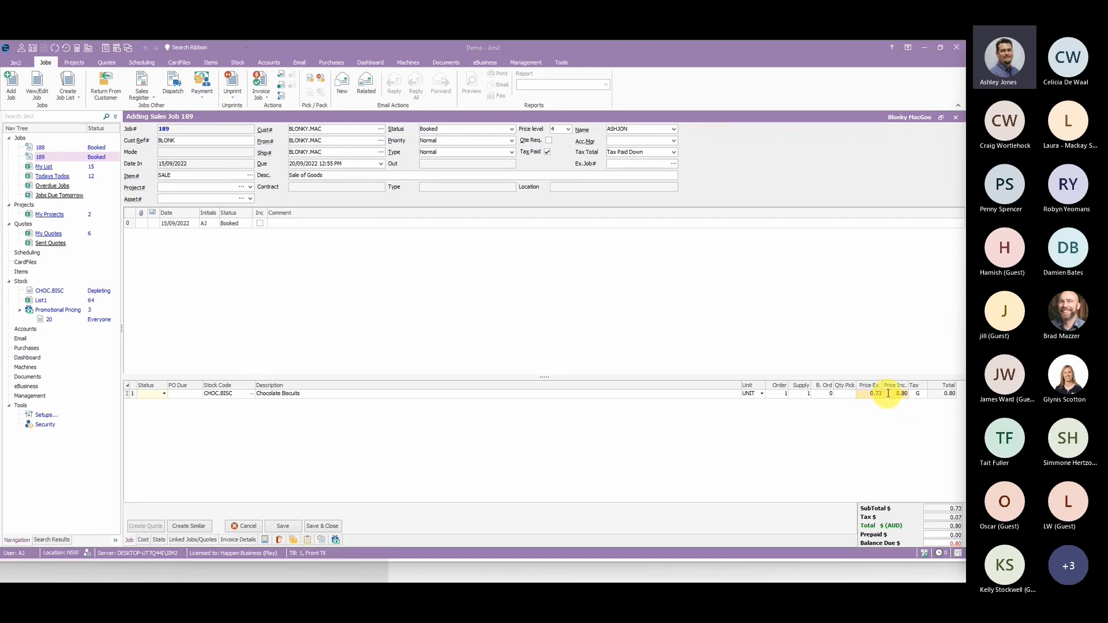
click(832, 453)
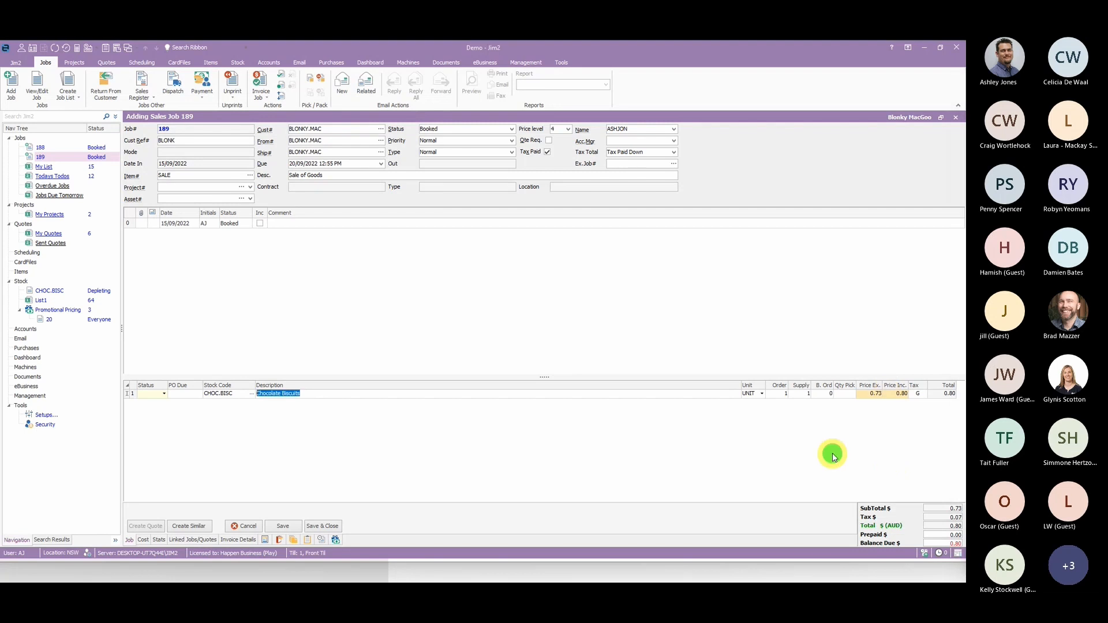
- View the promotion applied to the job's CHOC.BISC line, and close it to return to the job
mouse_move(876, 399)
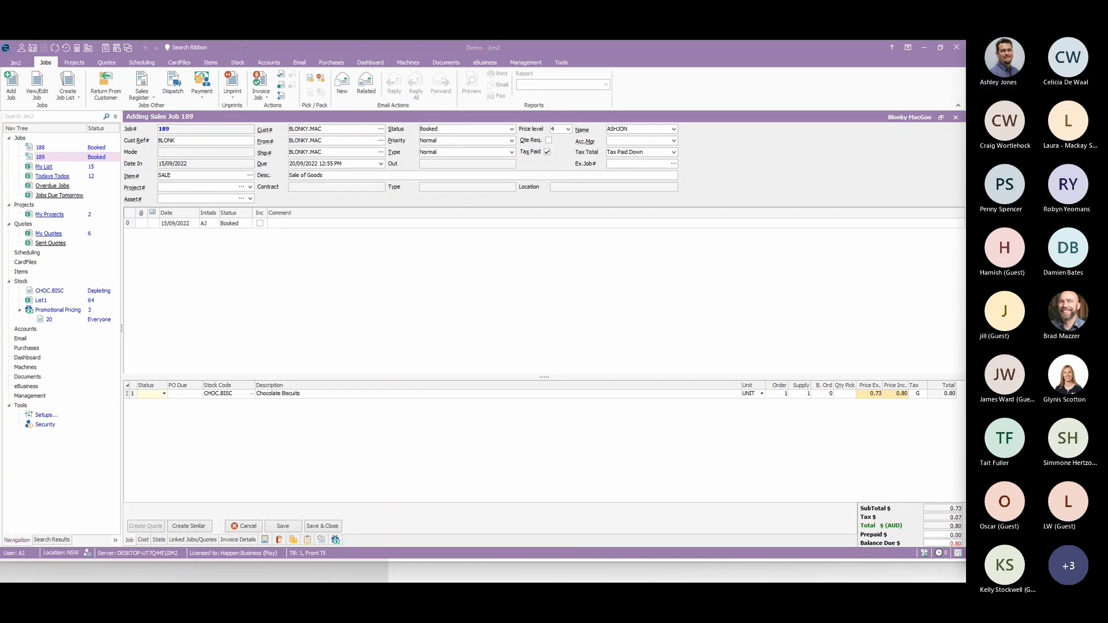
right_click(662, 394)
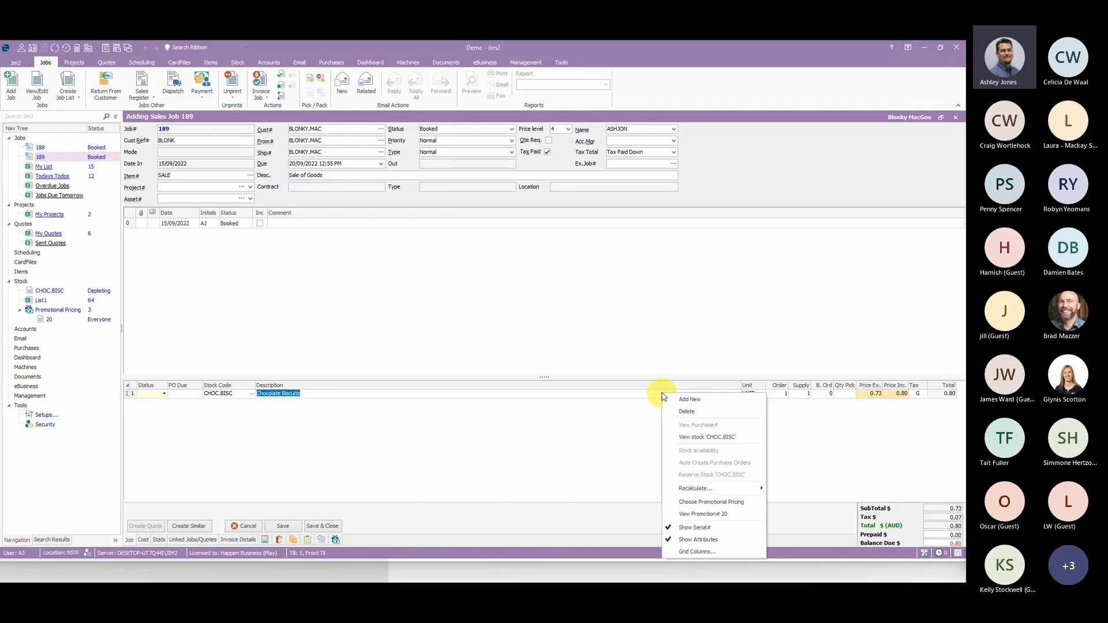
click(734, 515)
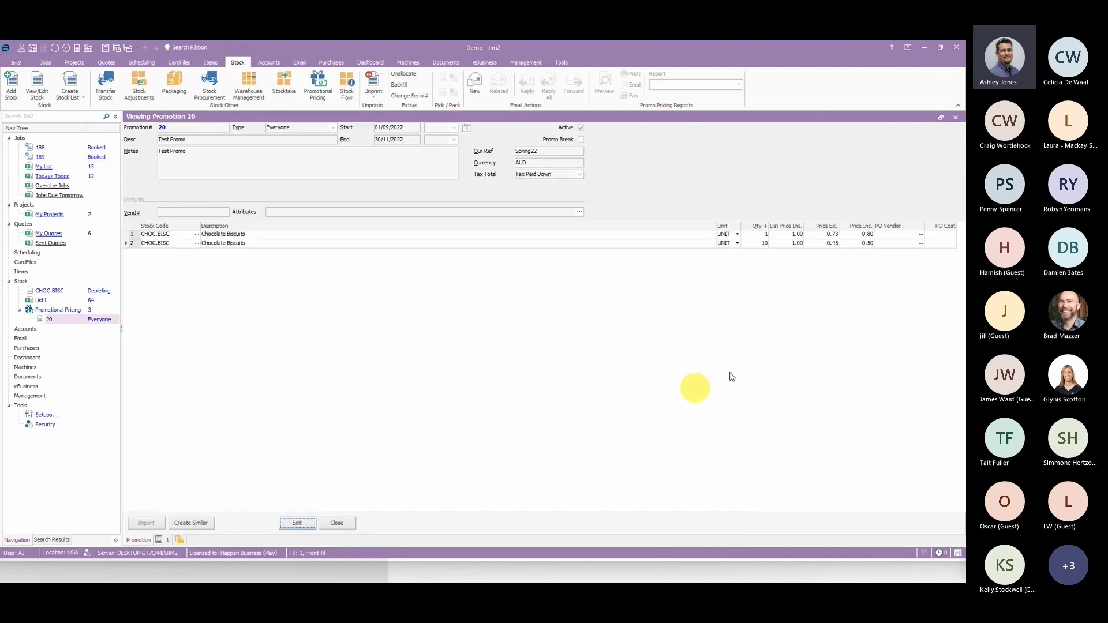
click(337, 523)
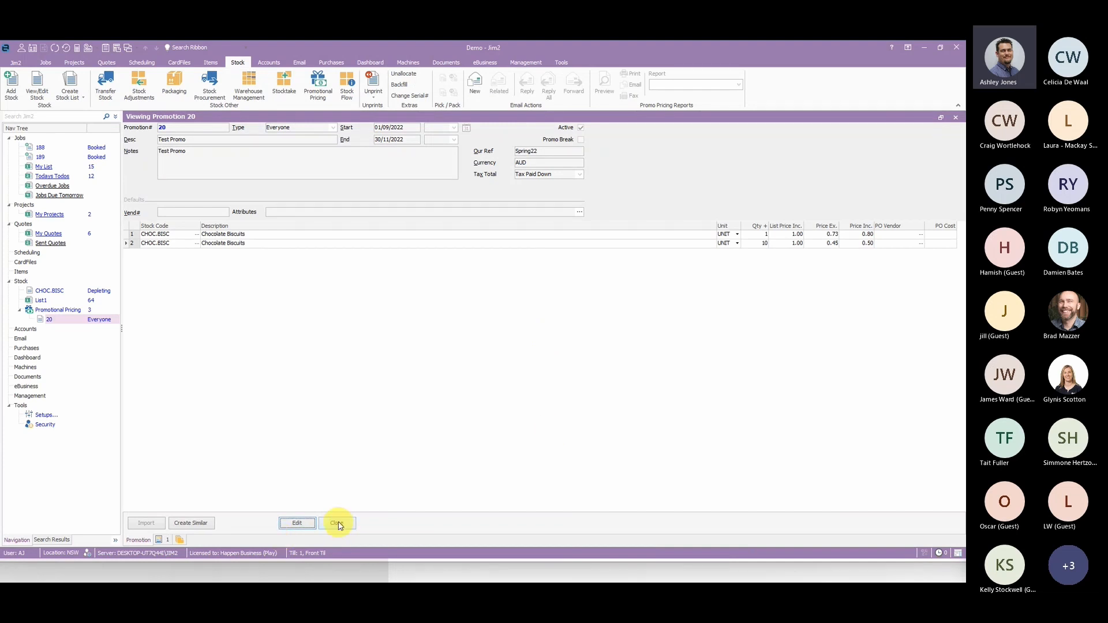
- Review the promotional pricing choices for the job's CHOC.BISC line, and close the selection without changing it
right_click(564, 394)
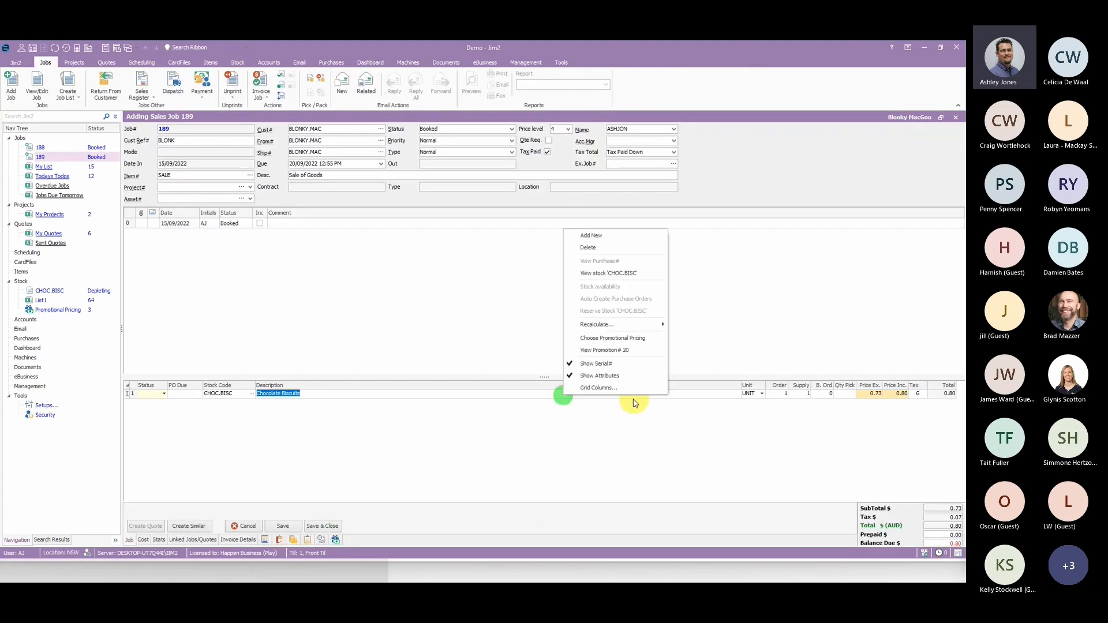
click(630, 338)
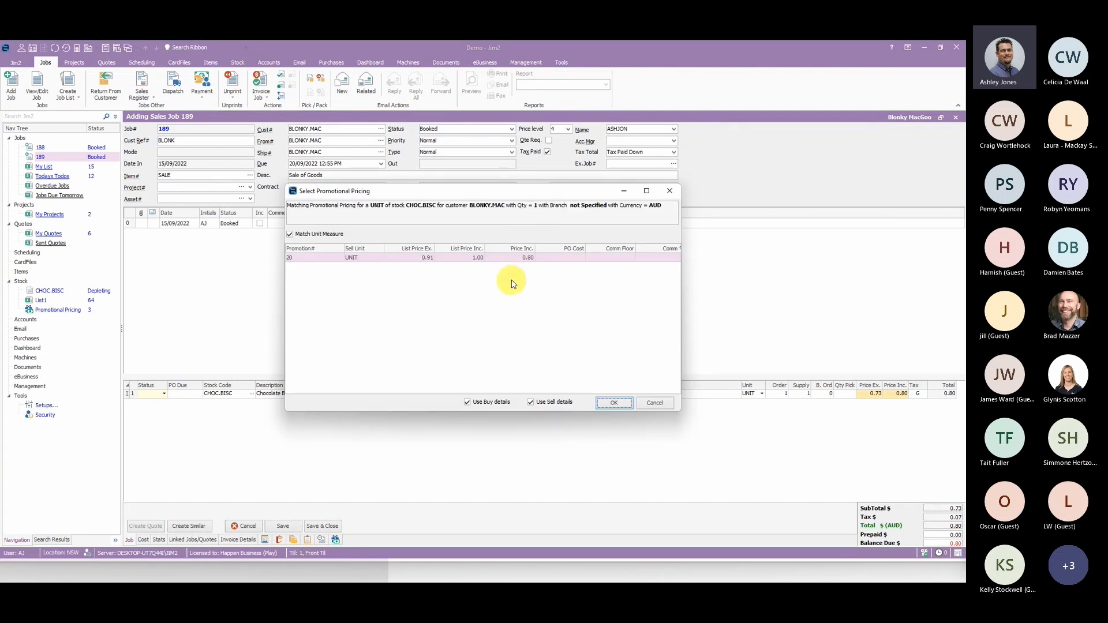
click(668, 191)
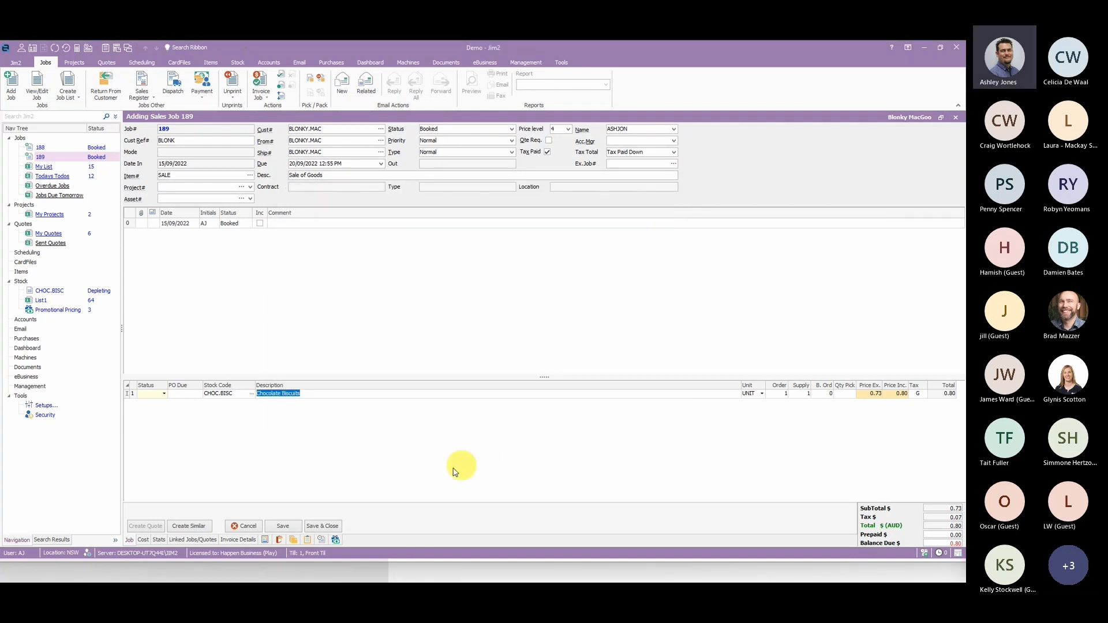
- Review the job's promotional pricing, displaying it as Promotion, as Promotion with all Stock, and as Promotion with matching stock
click(336, 542)
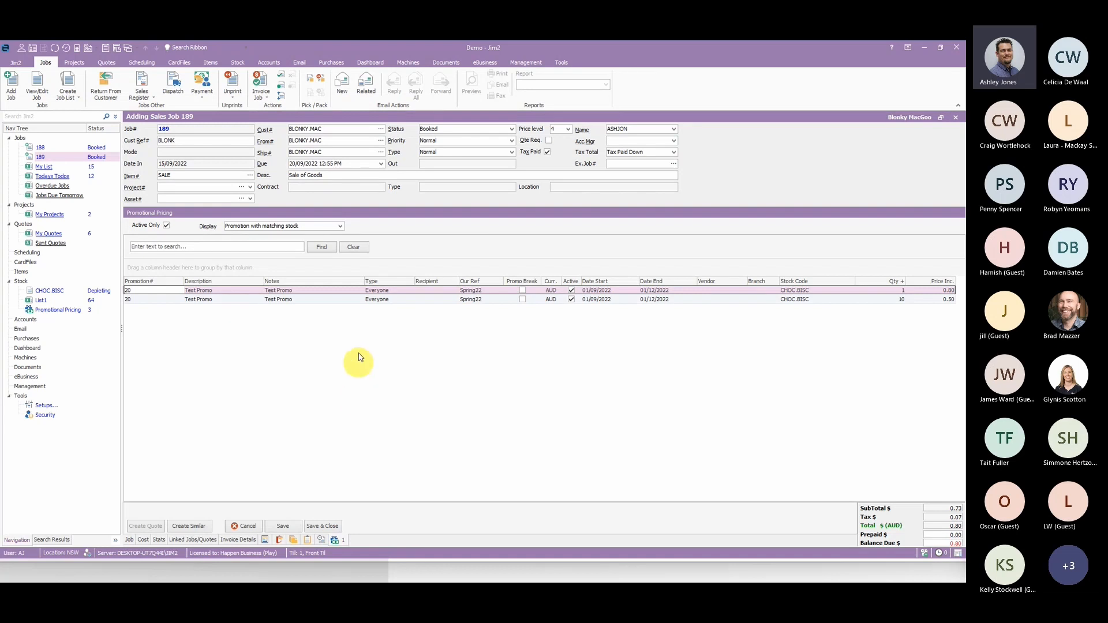
click(340, 226)
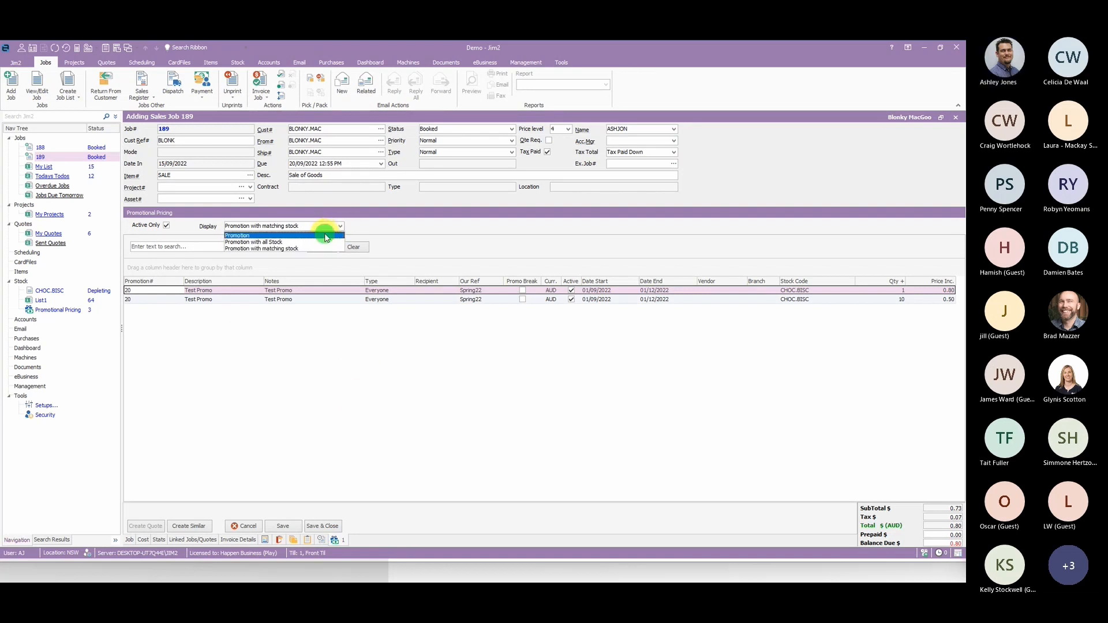
click(331, 235)
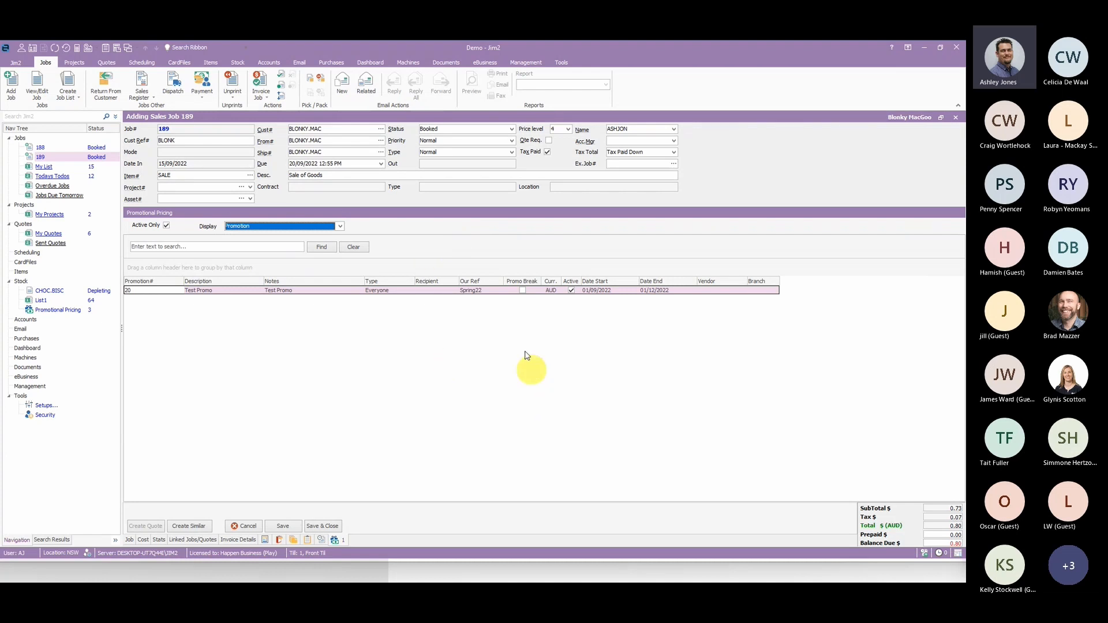
click(342, 225)
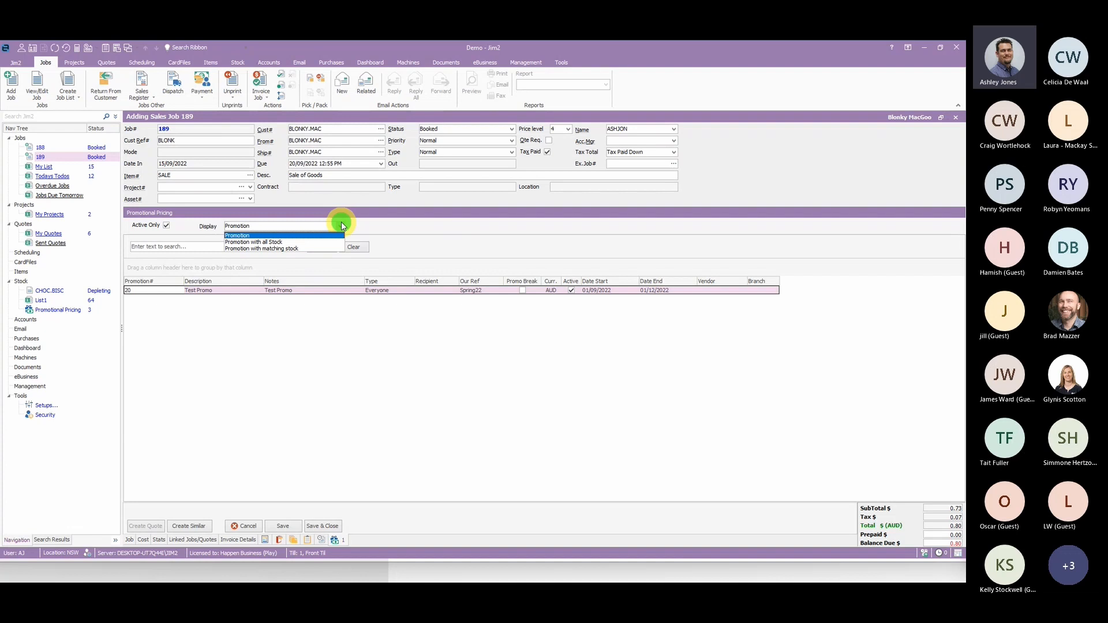
click(238, 242)
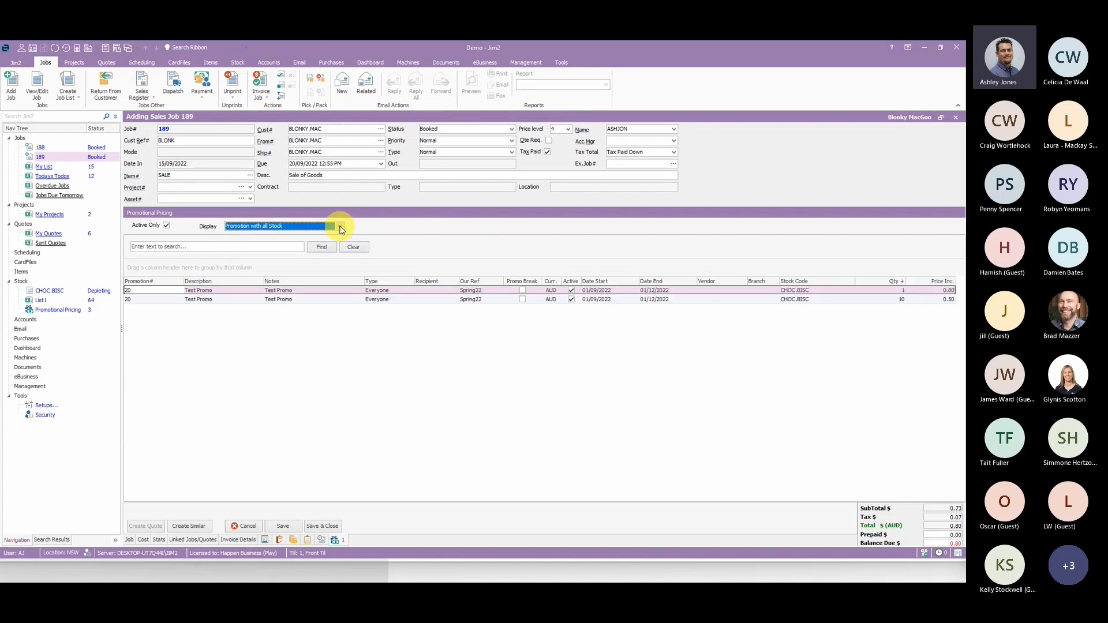
click(340, 227)
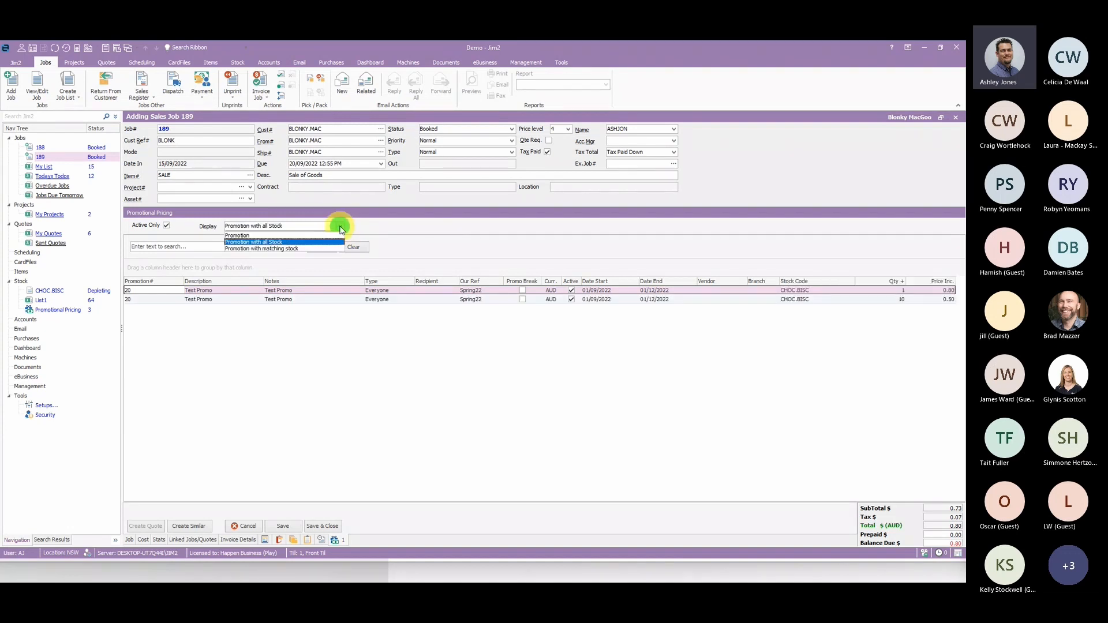
click(284, 249)
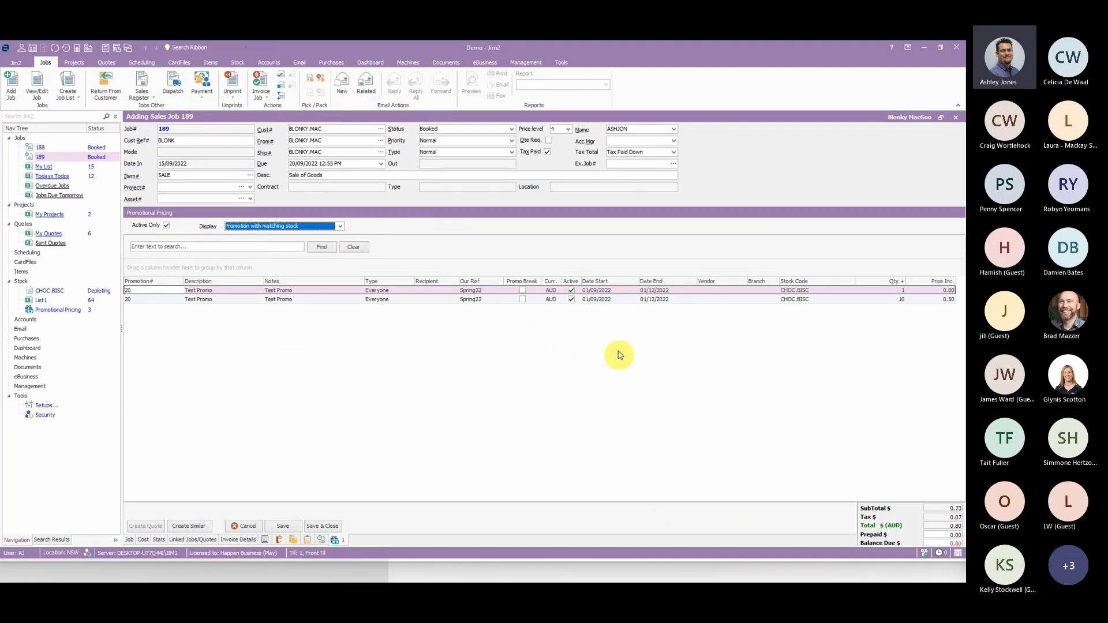
- View the Test Promo promotion from the job's promotional pricing, and switch to the Promotional Pricing list
double_click(403, 300)
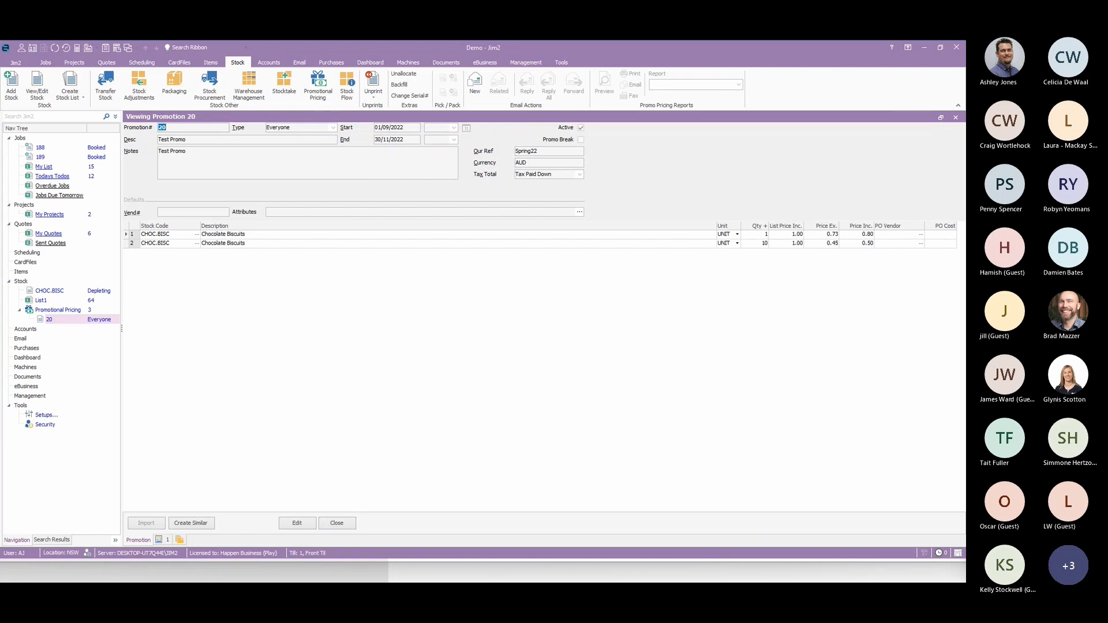
click(59, 310)
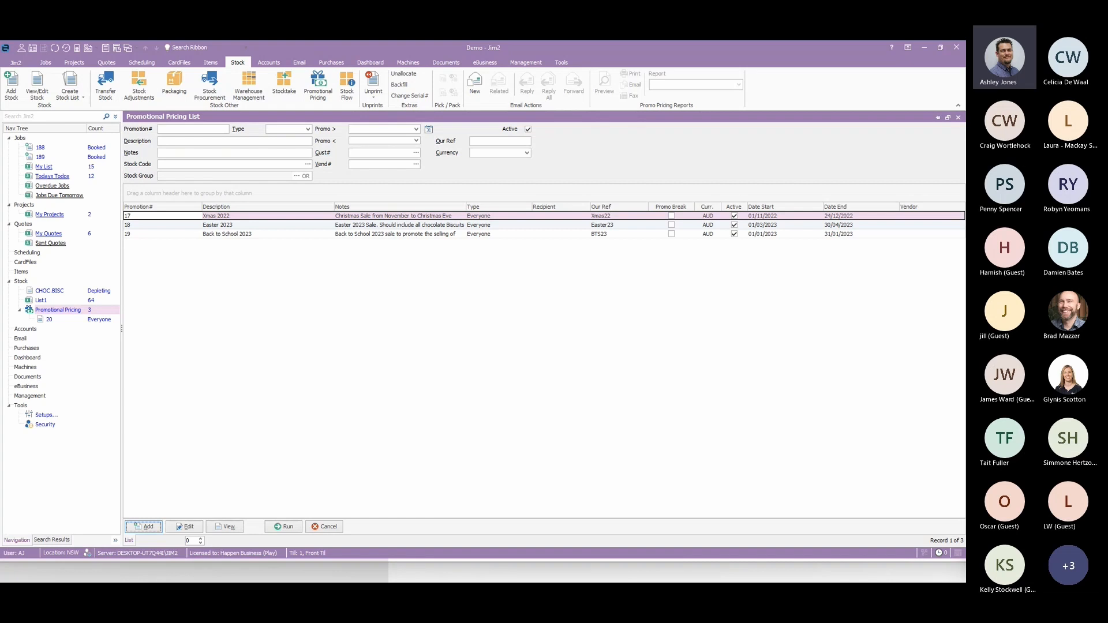
click(445, 367)
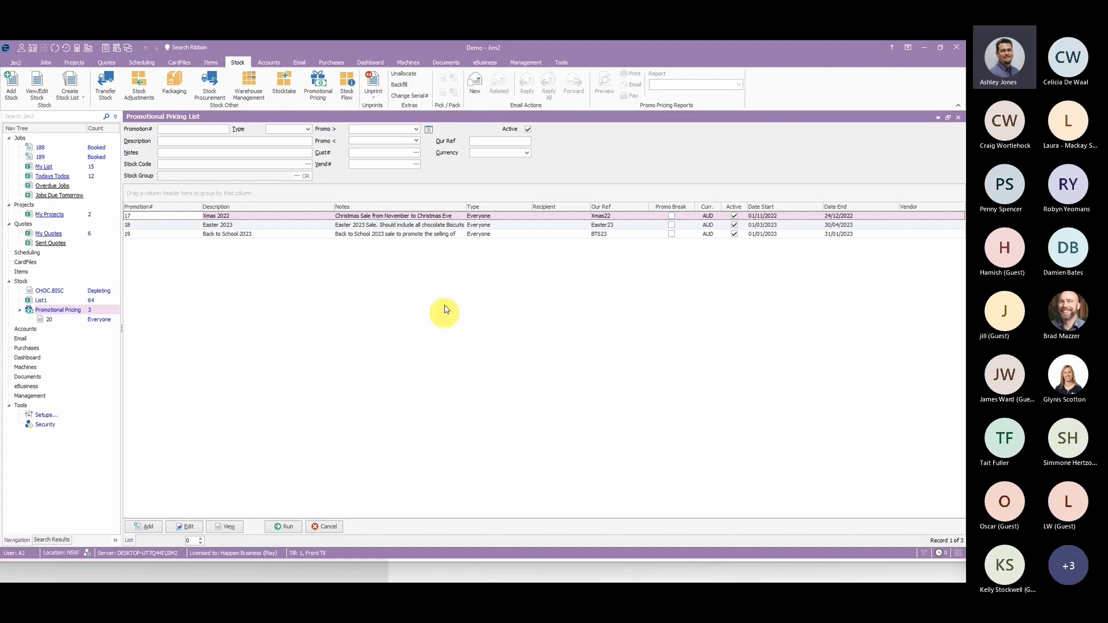
- Create a new stock list and run it with advanced filters for Date not Sold during this year
click(41, 301)
click(70, 81)
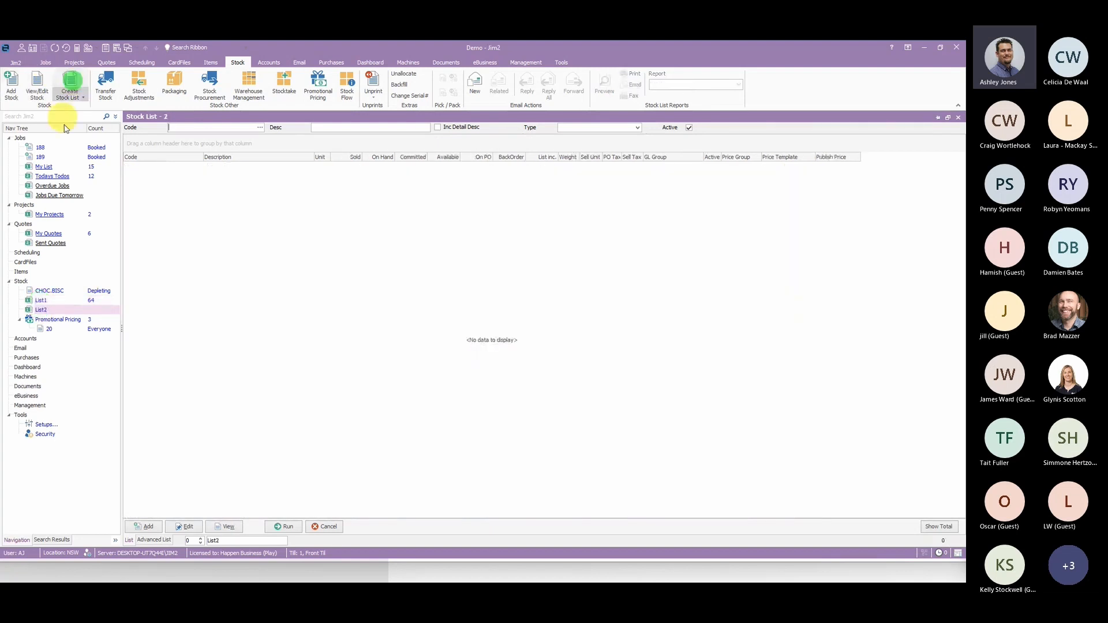
click(156, 541)
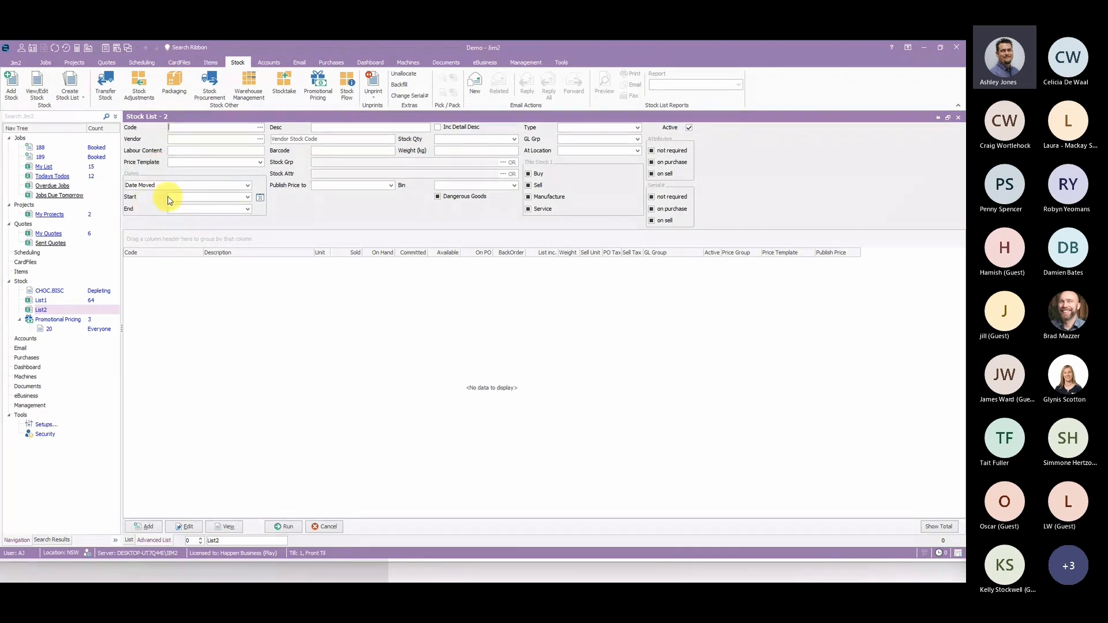
click(248, 186)
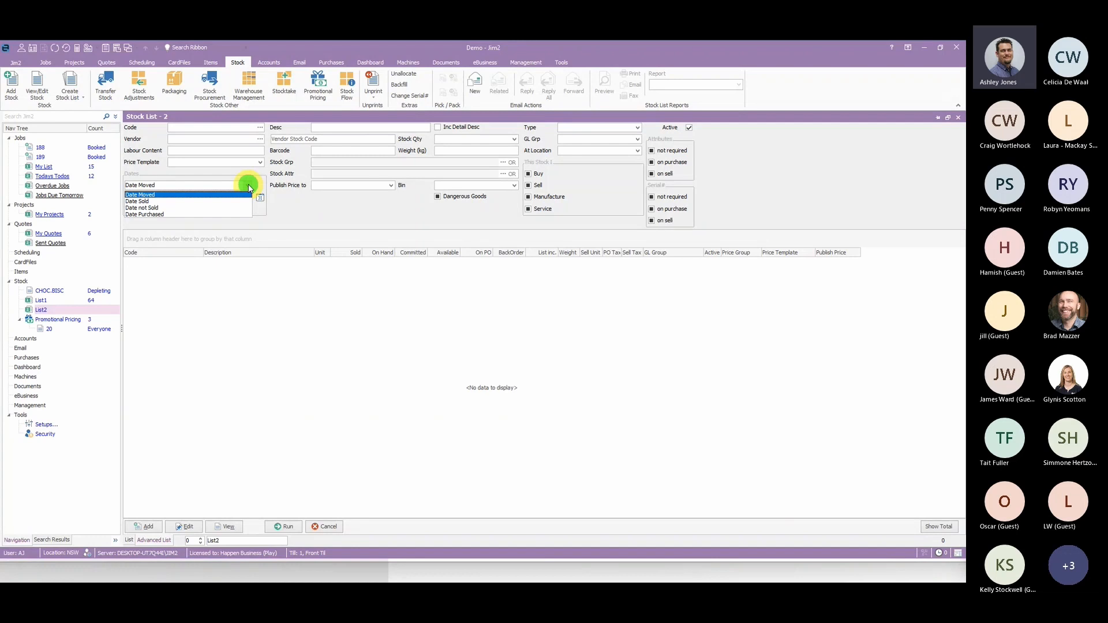
click(160, 208)
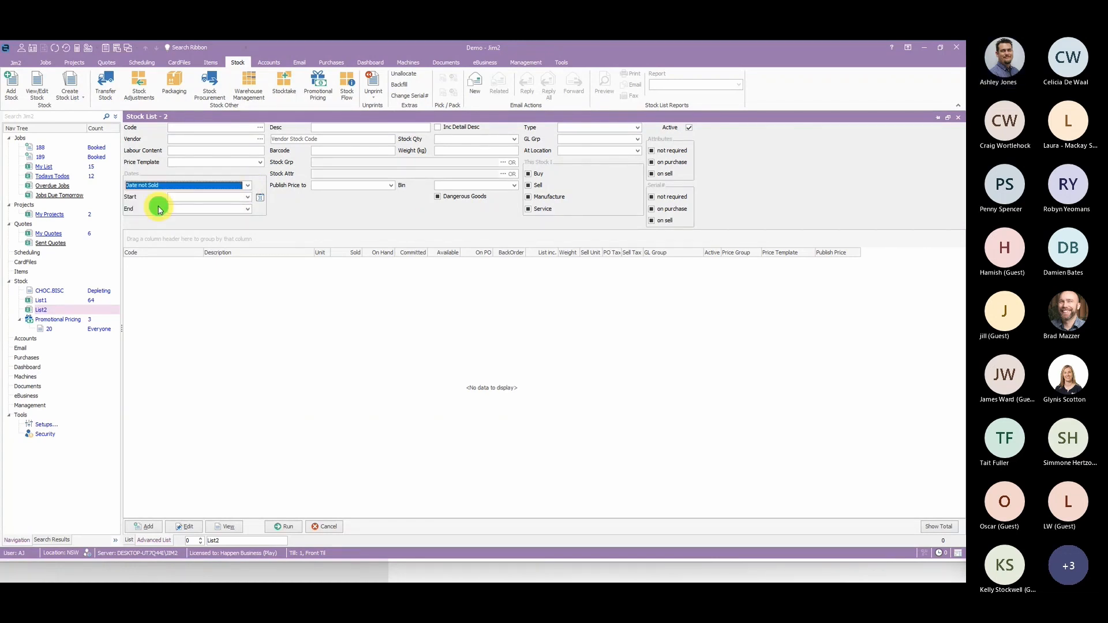
click(260, 199)
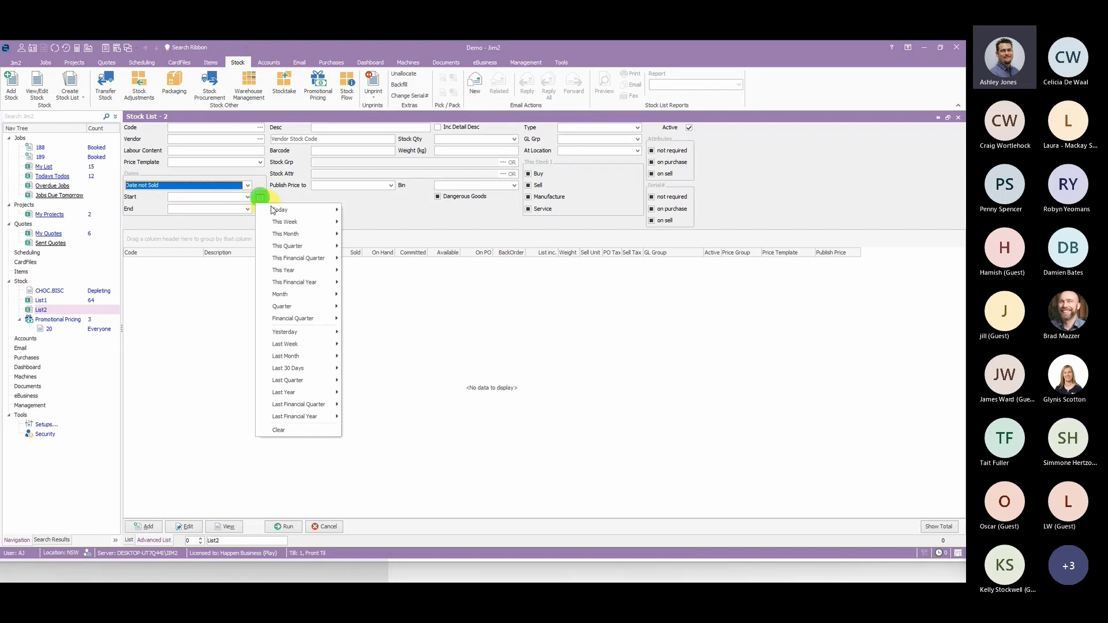
click(299, 274)
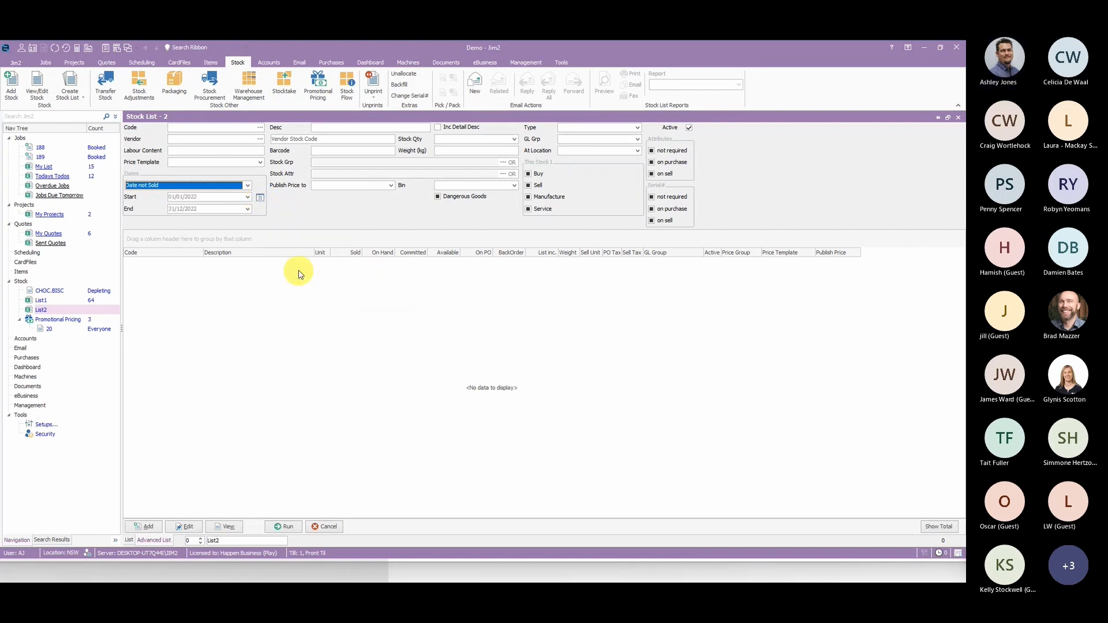
click(287, 527)
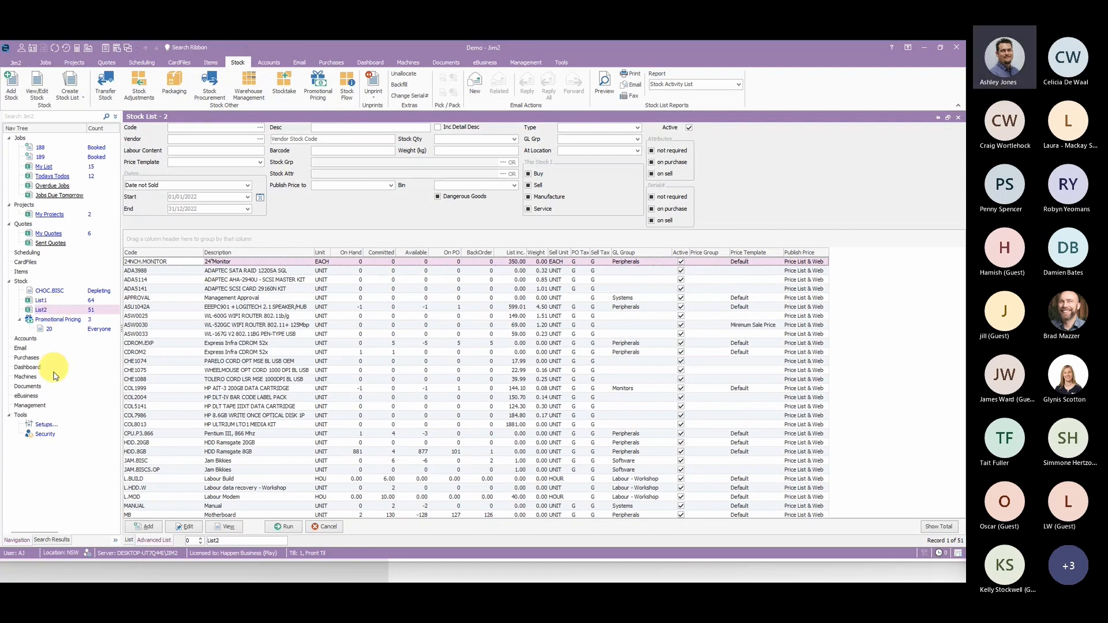
- Try importing the stock from List2 into a new promotion, and cancel adding the promotion
click(58, 320)
click(143, 528)
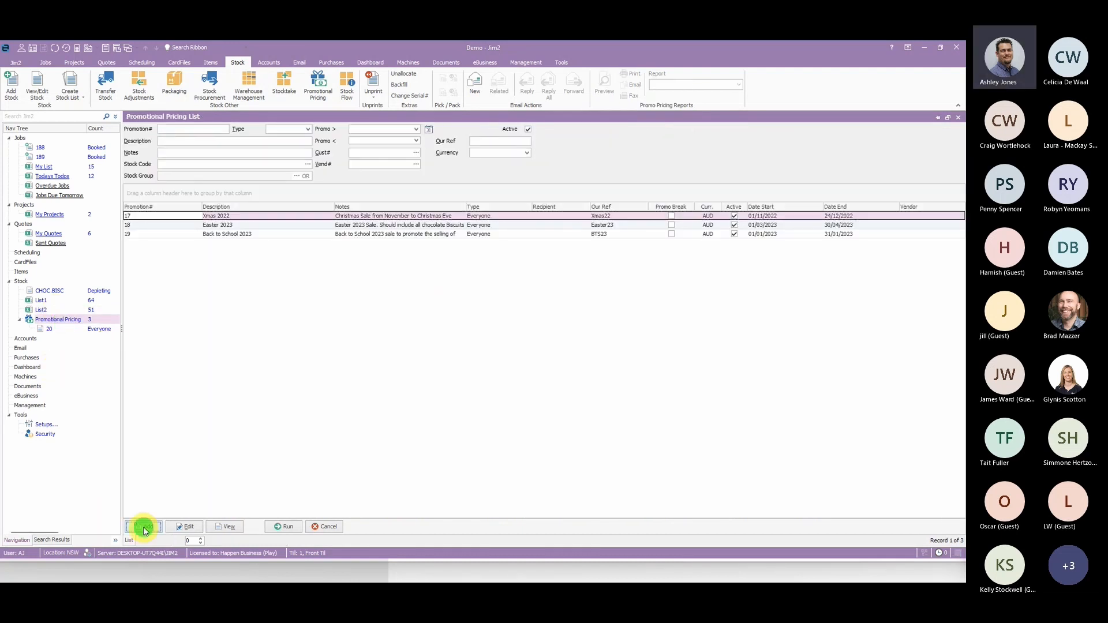
click(147, 523)
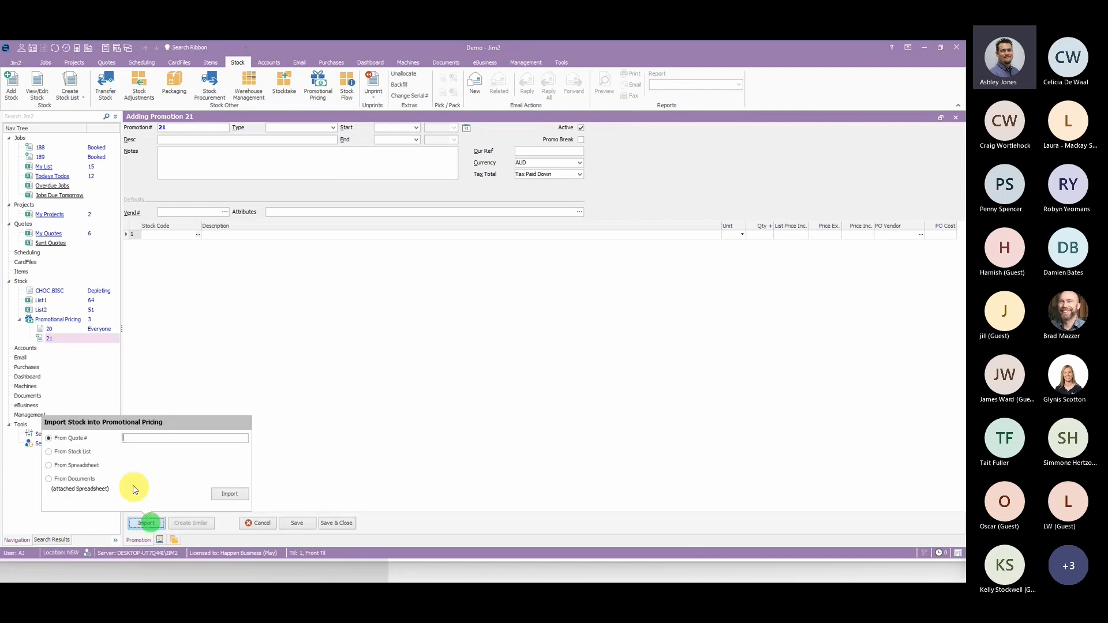
click(67, 451)
click(244, 452)
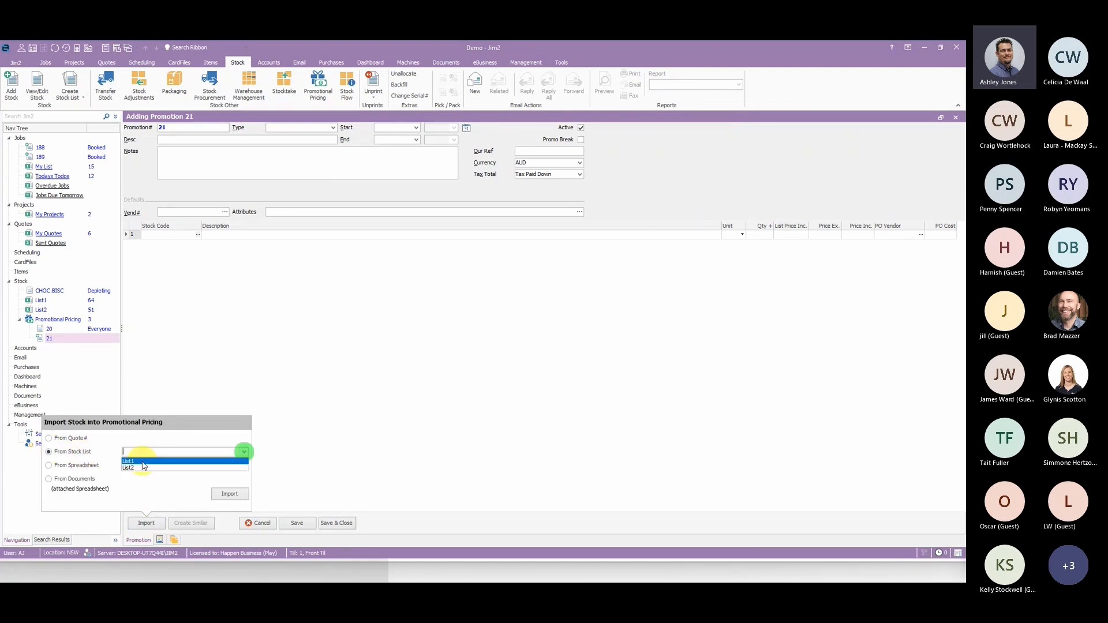
click(144, 466)
click(230, 495)
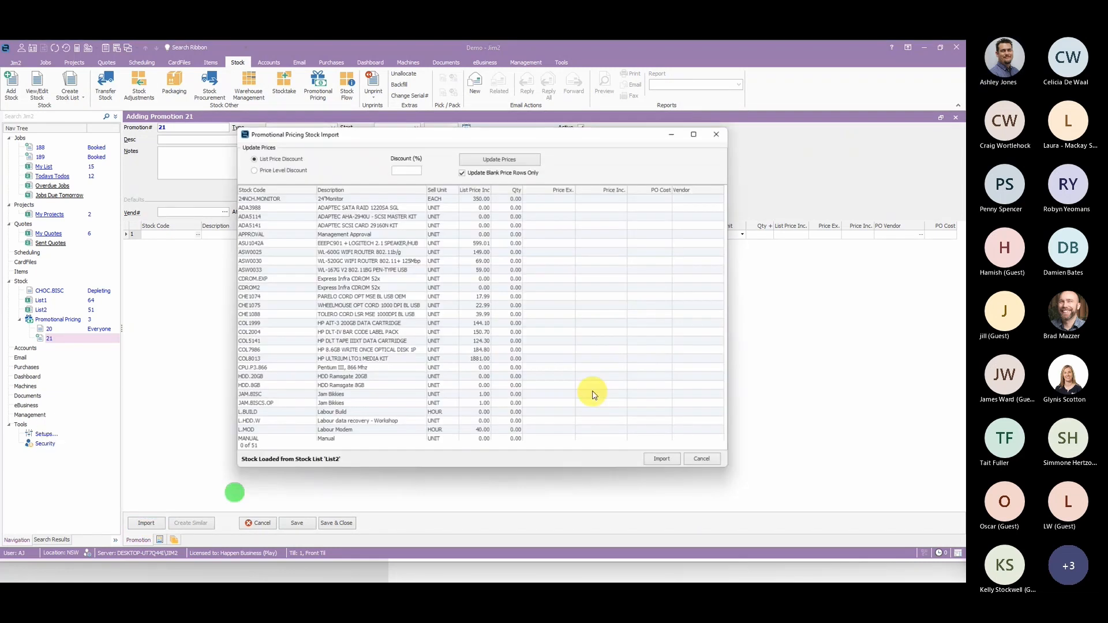
click(662, 459)
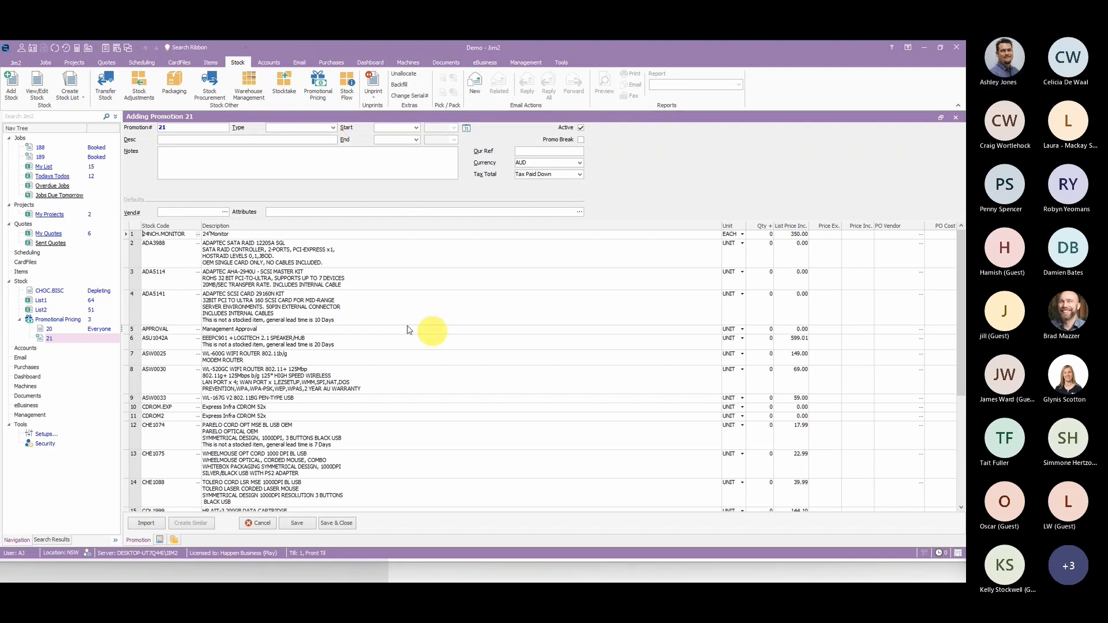
click(258, 527)
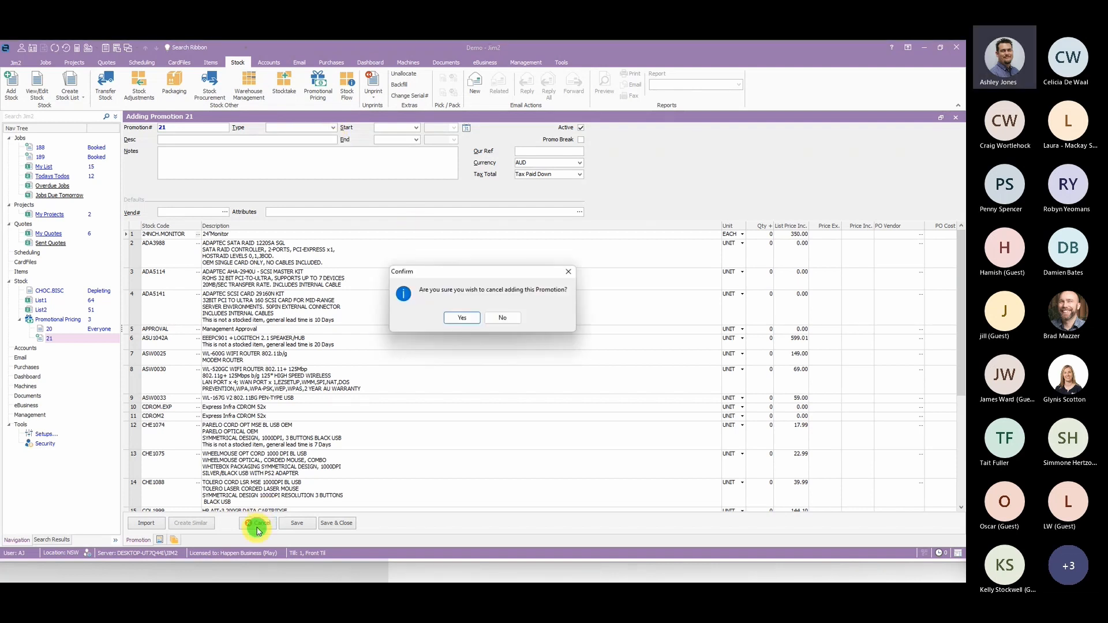
click(462, 318)
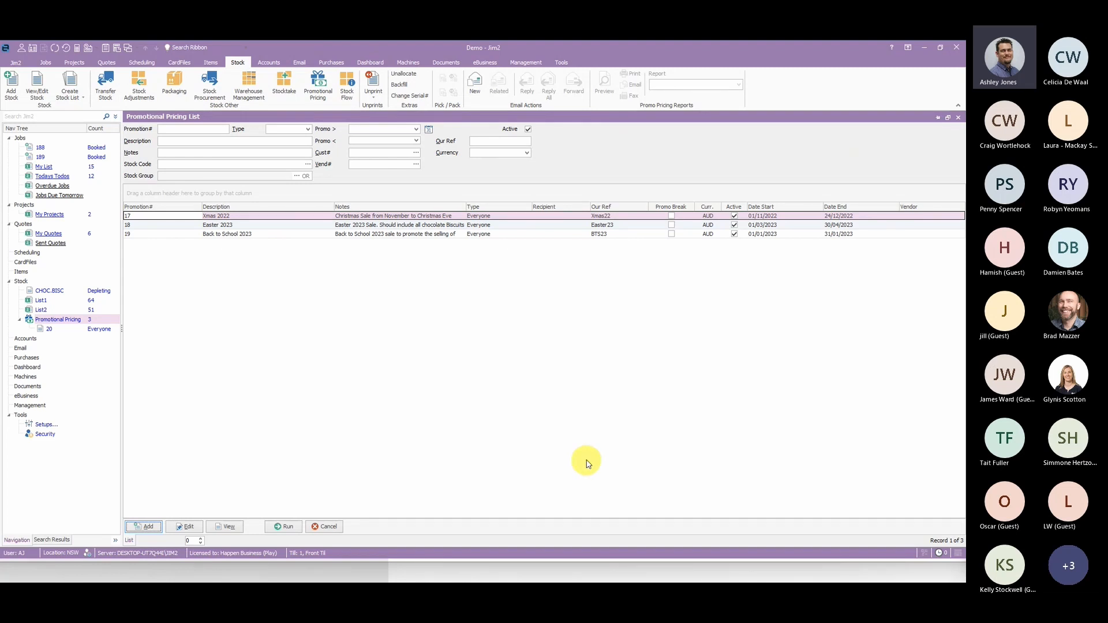
click(562, 462)
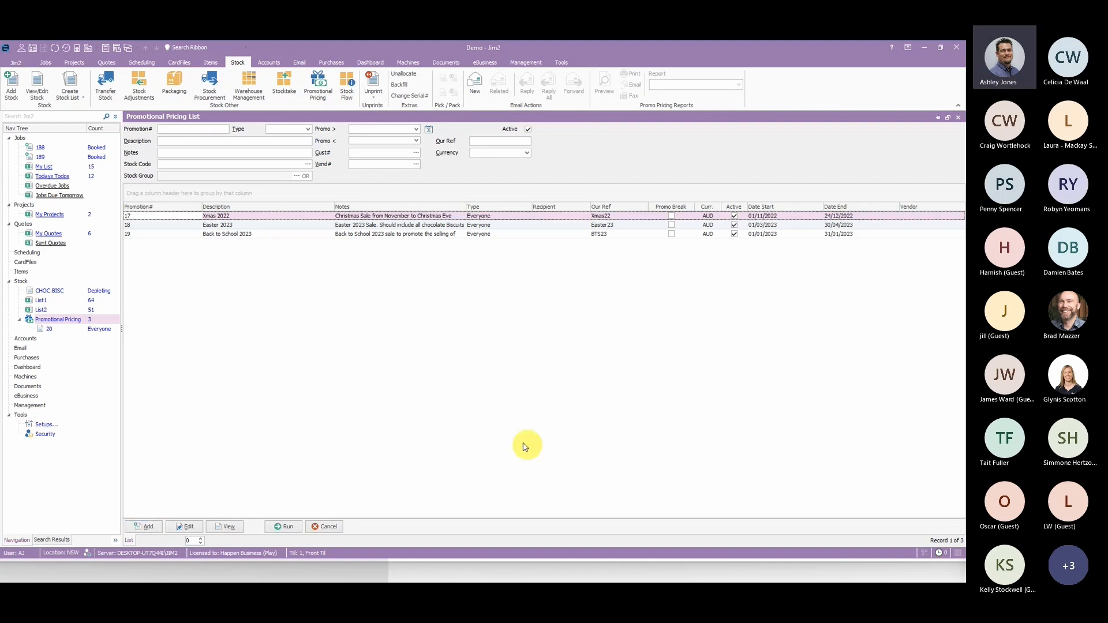
- Add a new promotion and import all the stock lines from Quote# 10 into it
click(145, 527)
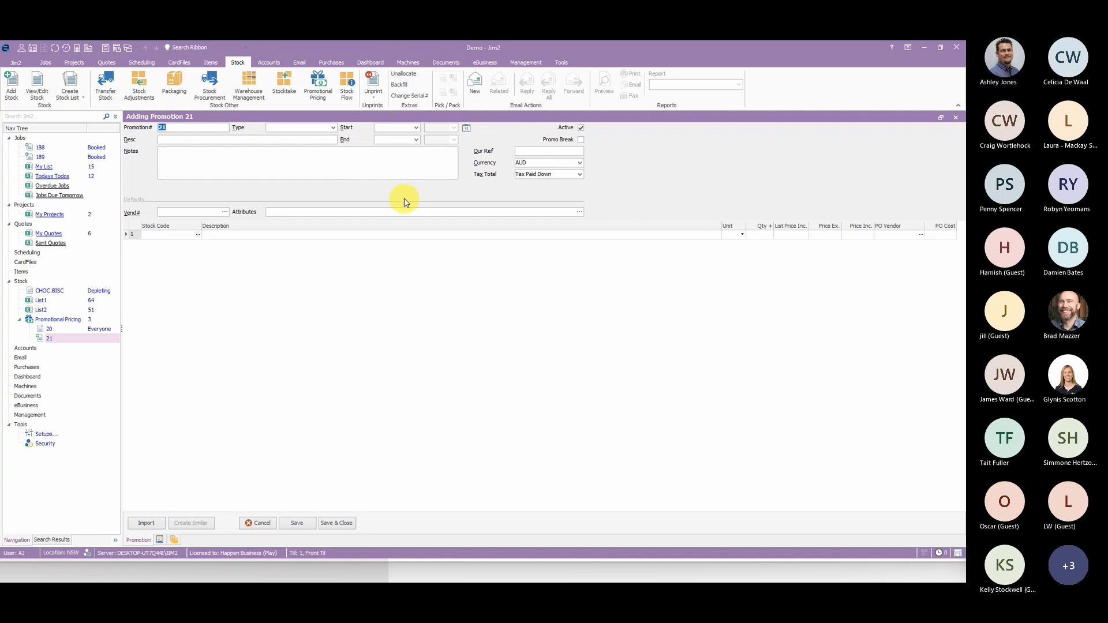
click(155, 523)
click(74, 451)
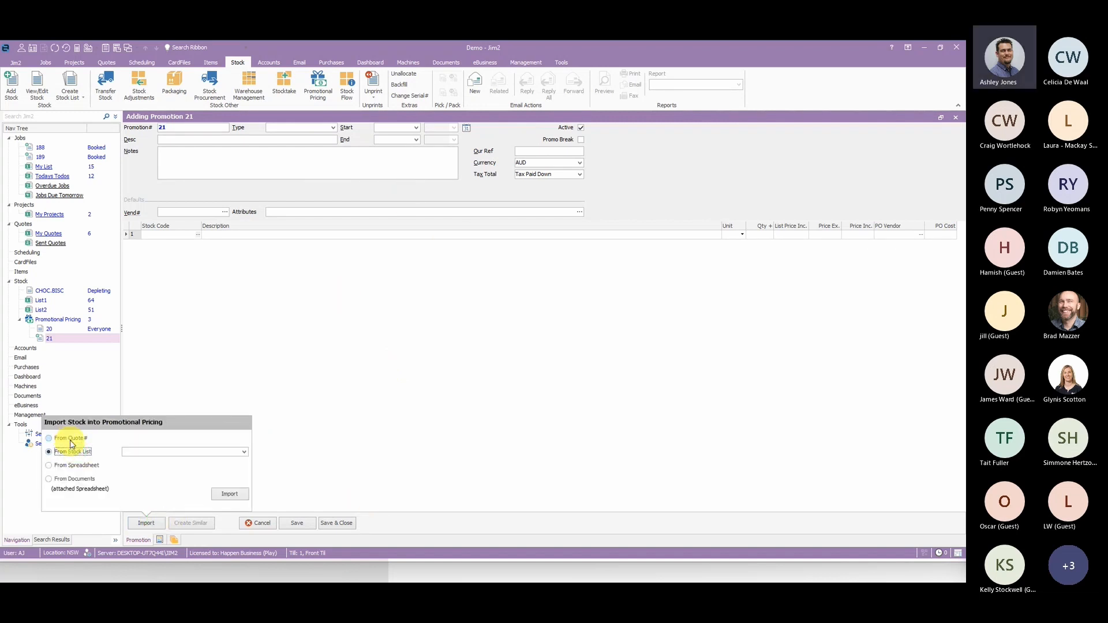
click(71, 439)
click(142, 438)
text(10)
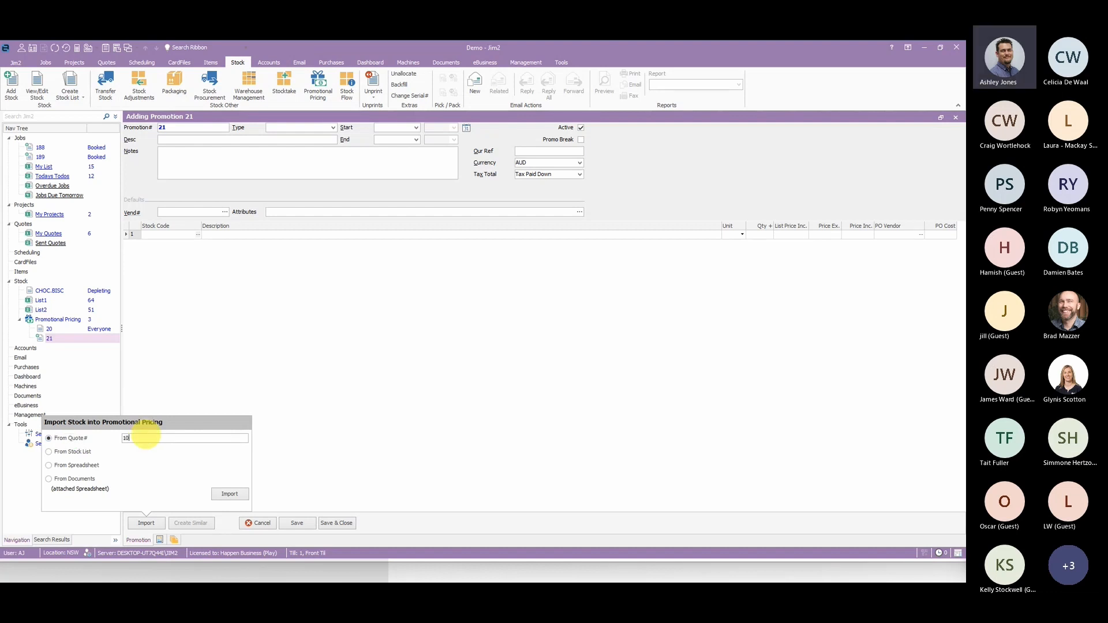
click(229, 495)
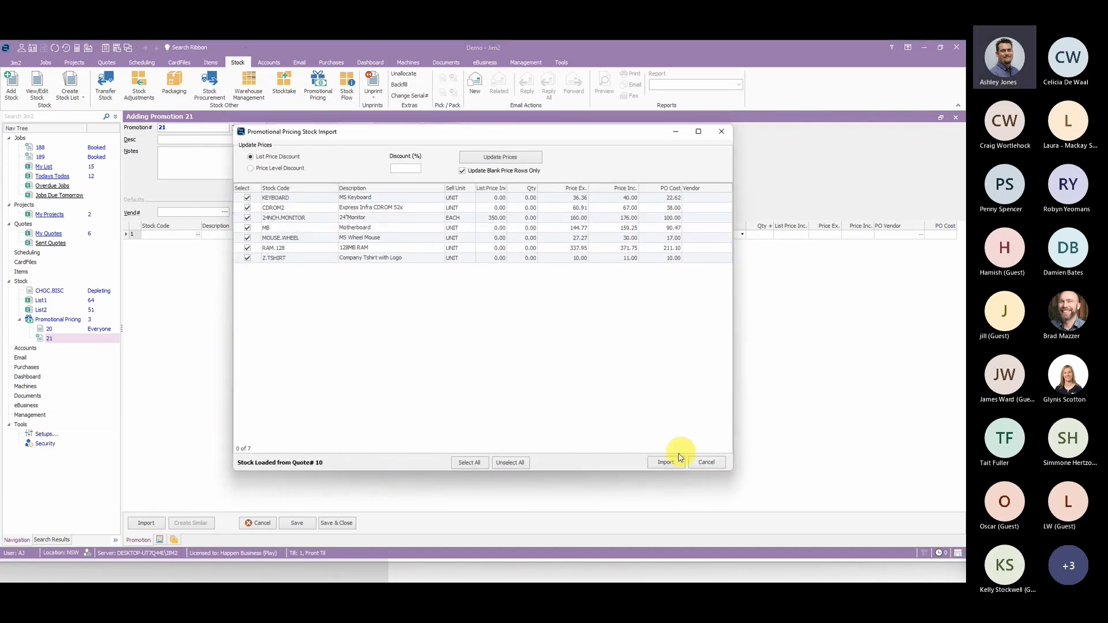
click(664, 461)
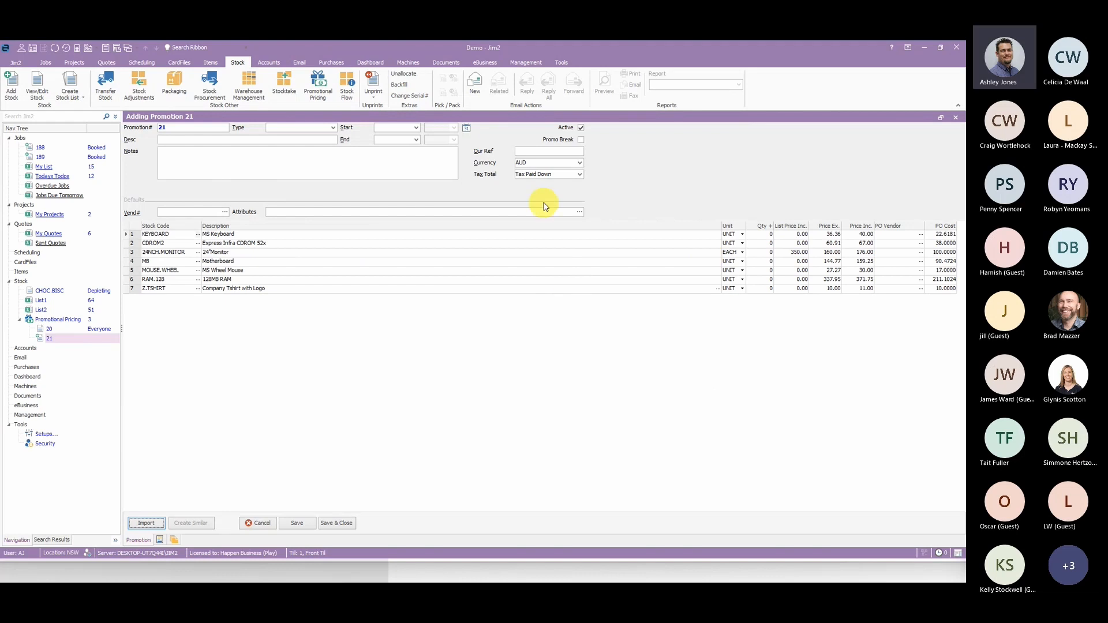
- Set the new promotion's type to CardFile and add the sales job's customer as its recipient
click(333, 127)
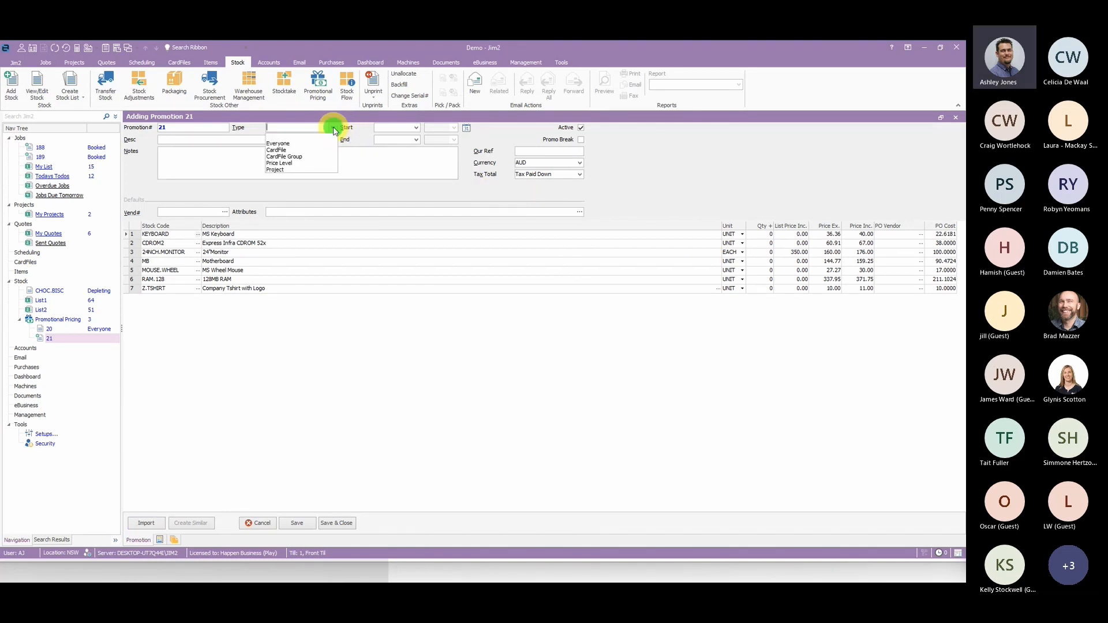
click(312, 151)
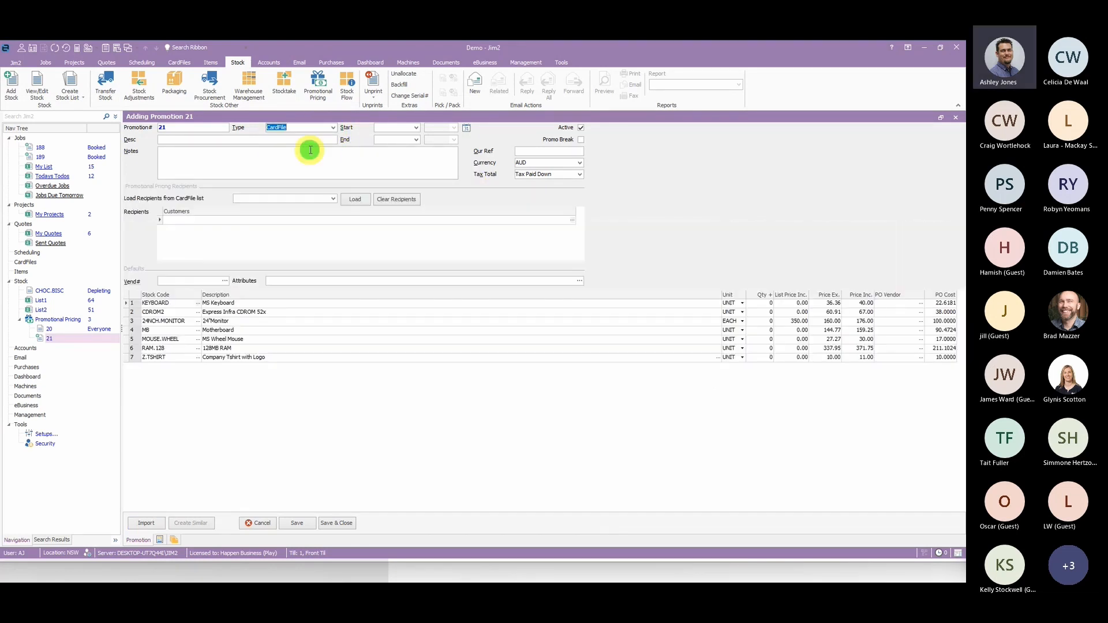
click(185, 221)
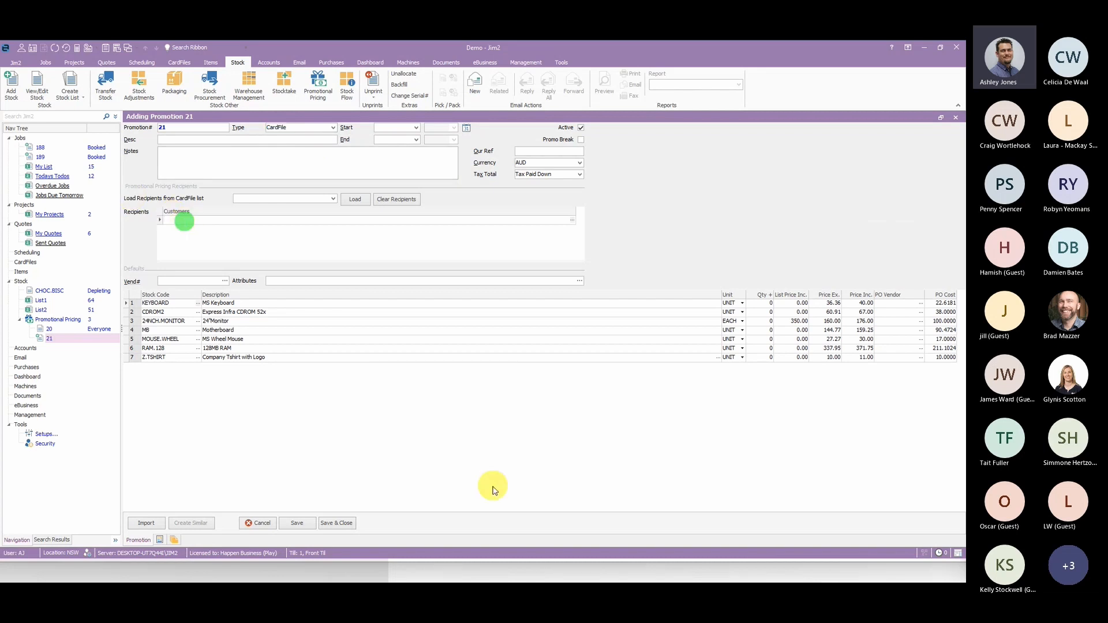
text(BLONKY.MAC)
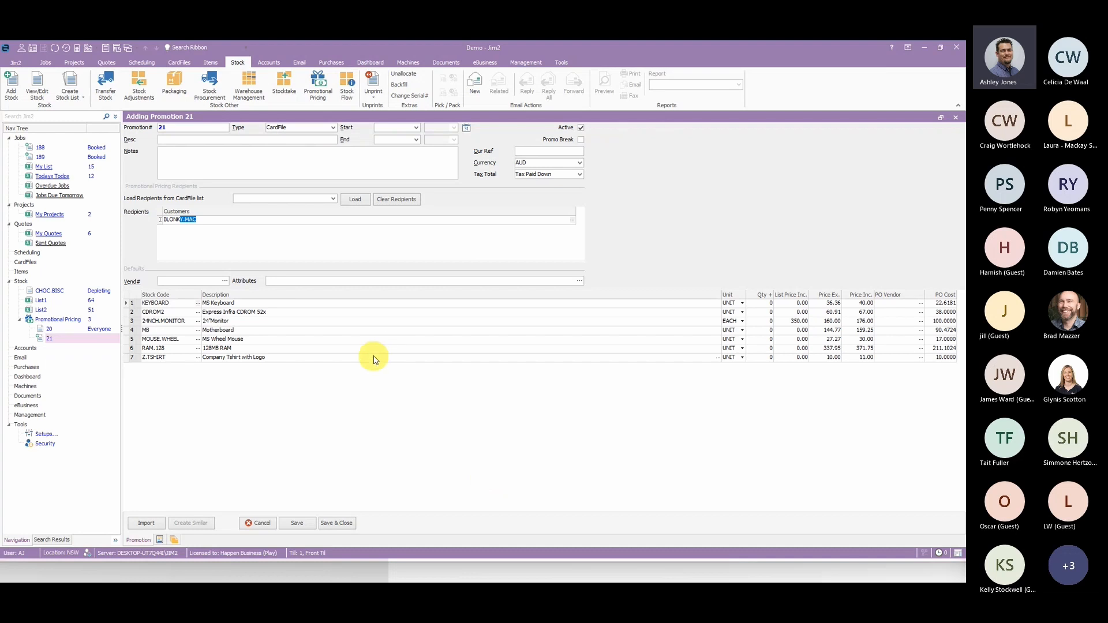
click(374, 356)
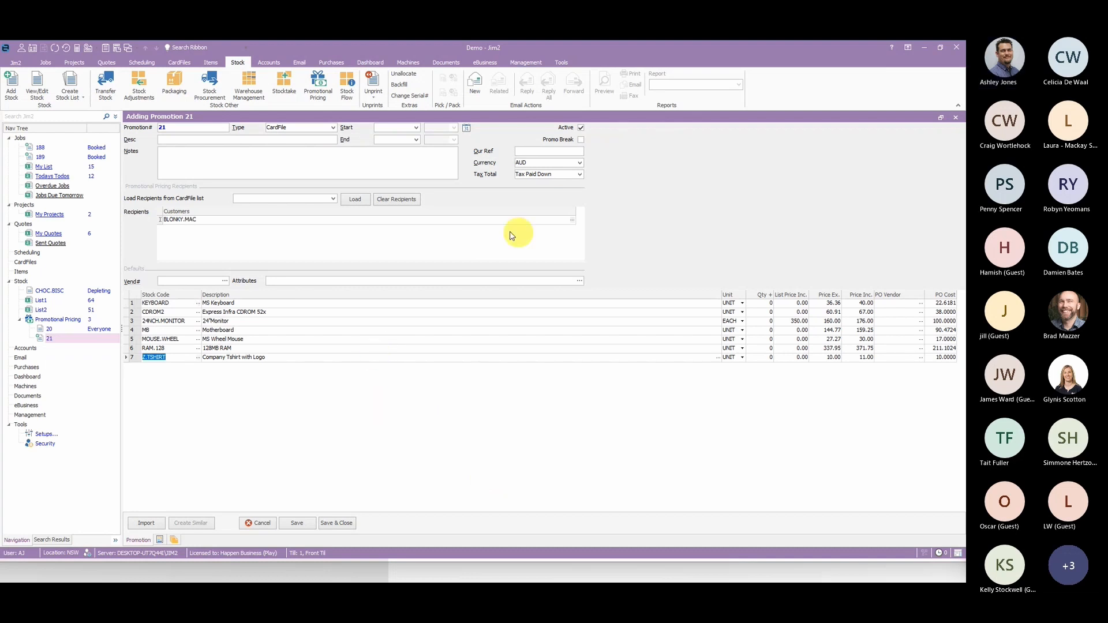
- Set the promotion's start date to 01/09/2022 and its end date to 30/09/2022
click(467, 128)
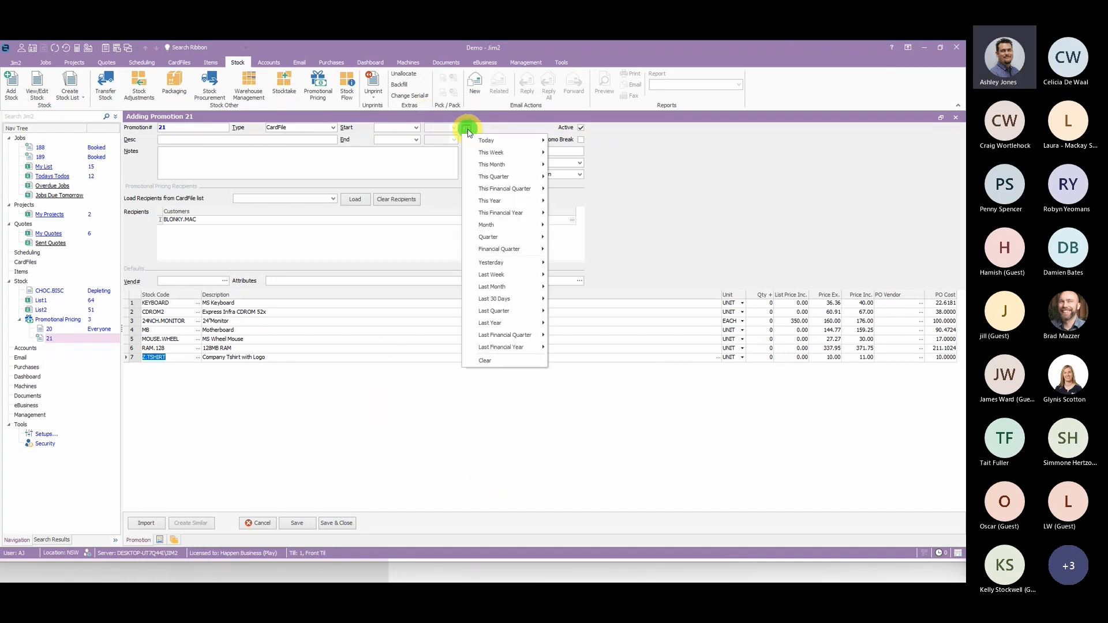
click(416, 127)
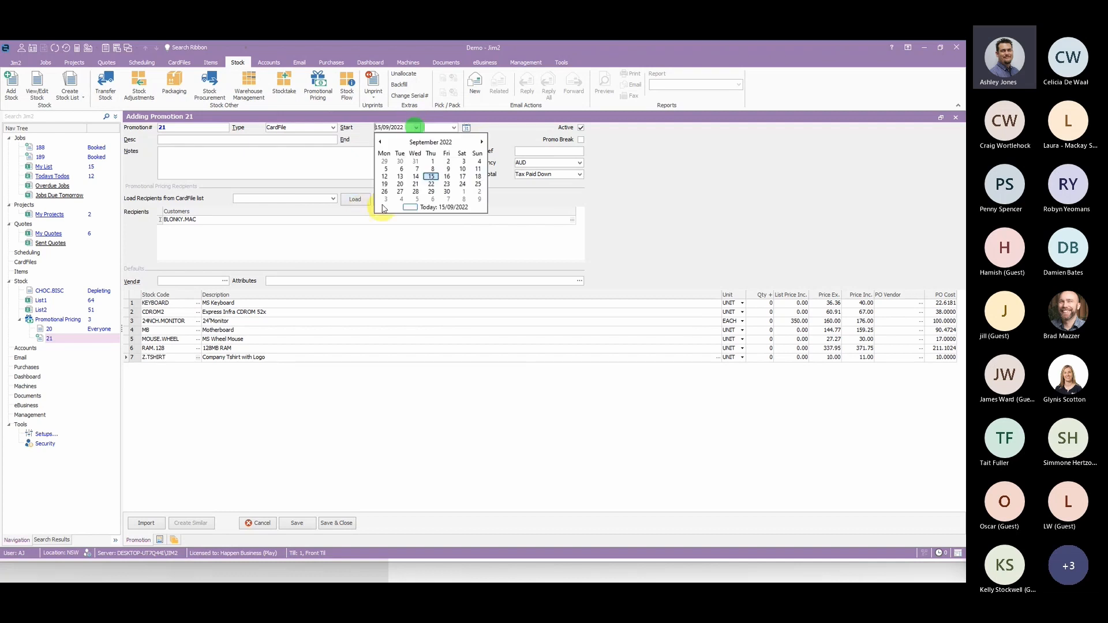
click(432, 161)
click(416, 139)
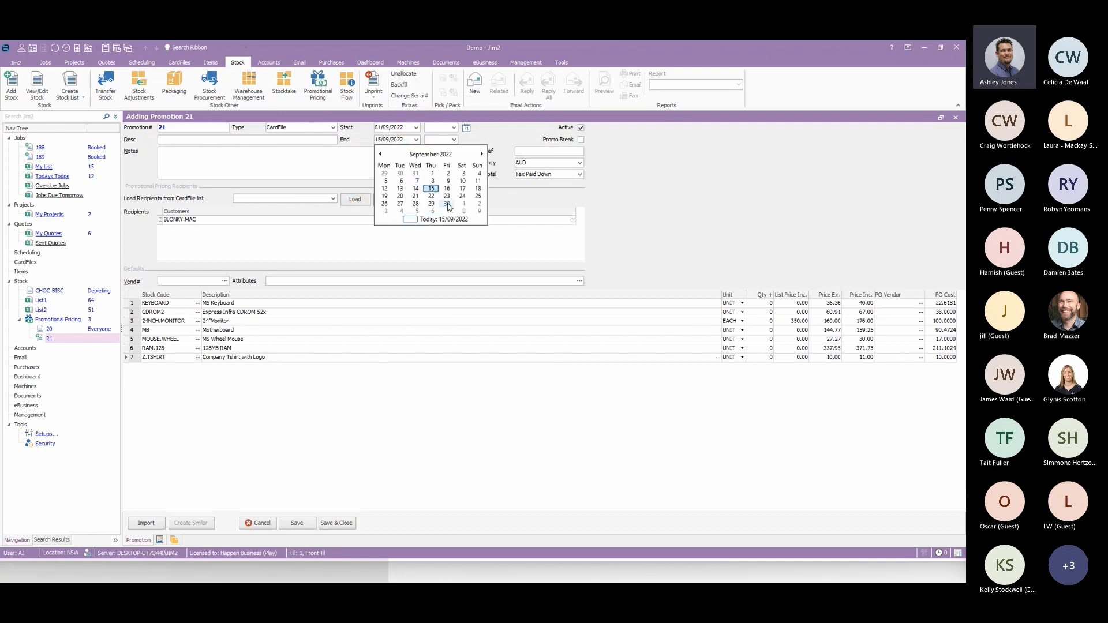
click(447, 204)
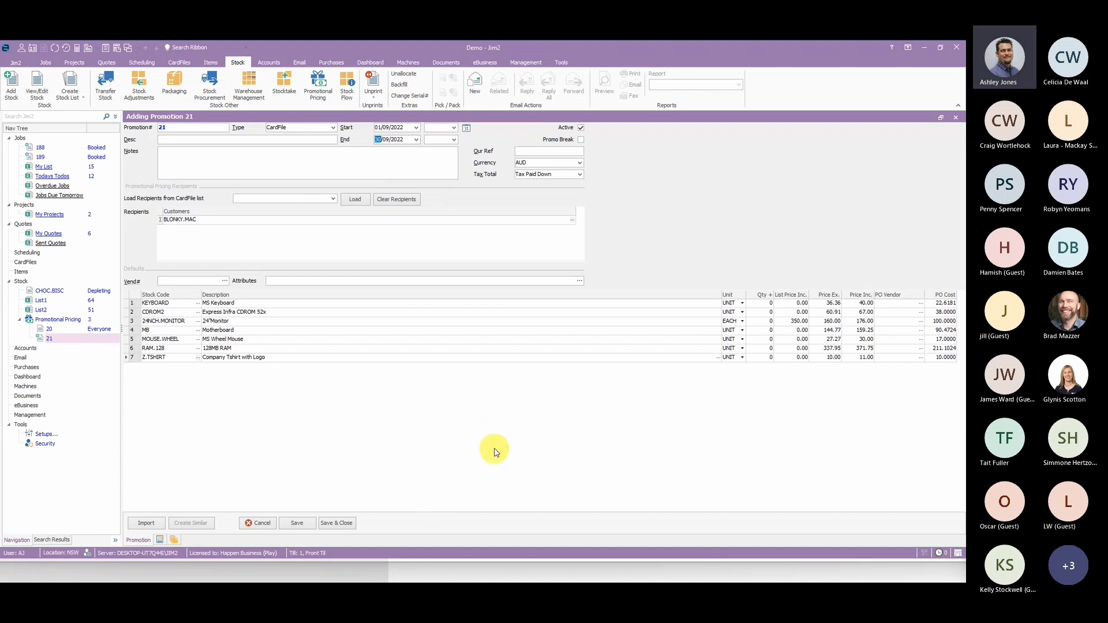
click(456, 402)
click(637, 171)
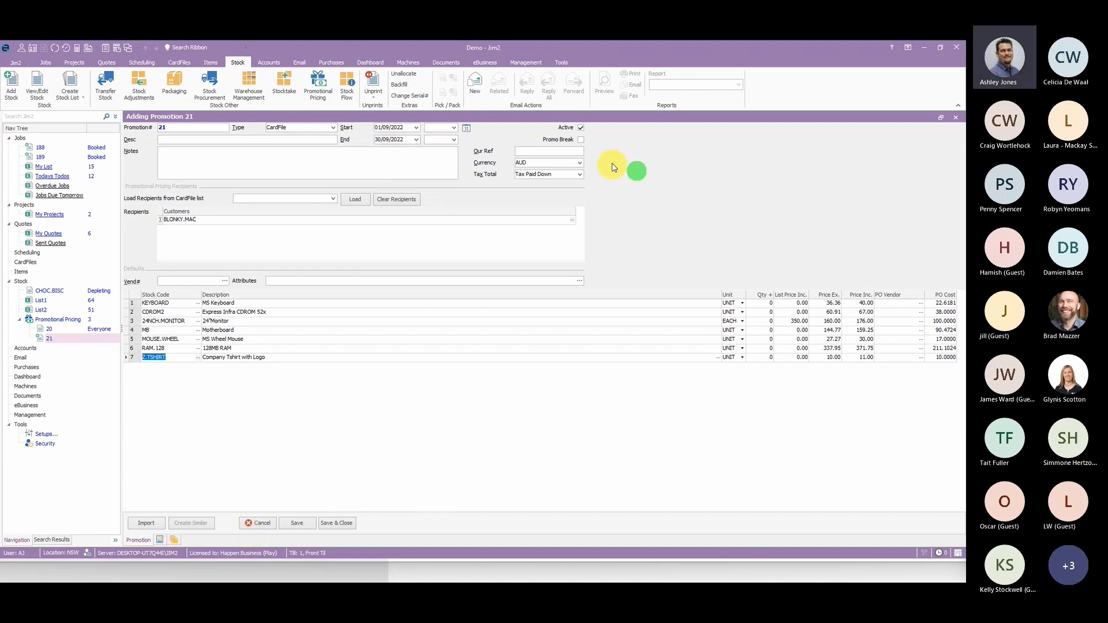
- Enable Promo Break for the CardFile promotion, and save and close it
click(581, 139)
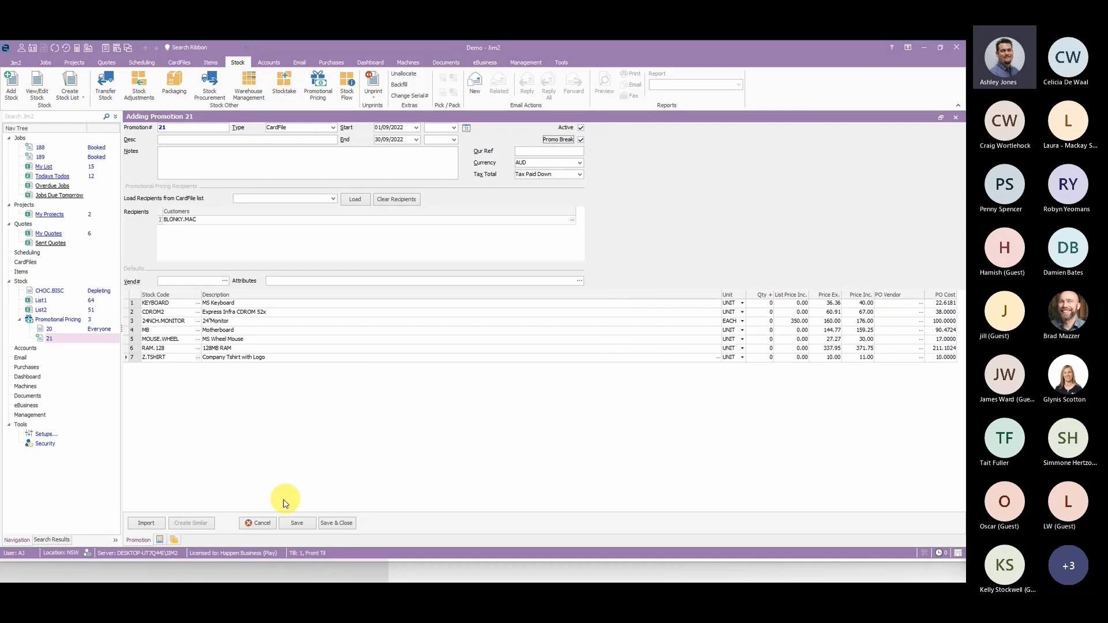
click(297, 523)
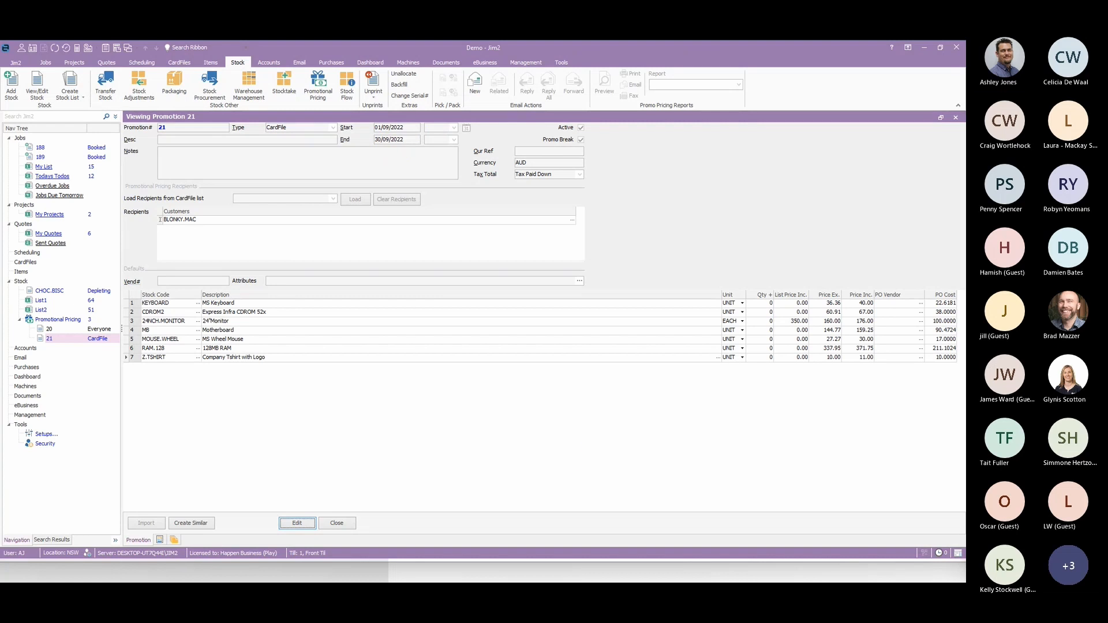
click(337, 523)
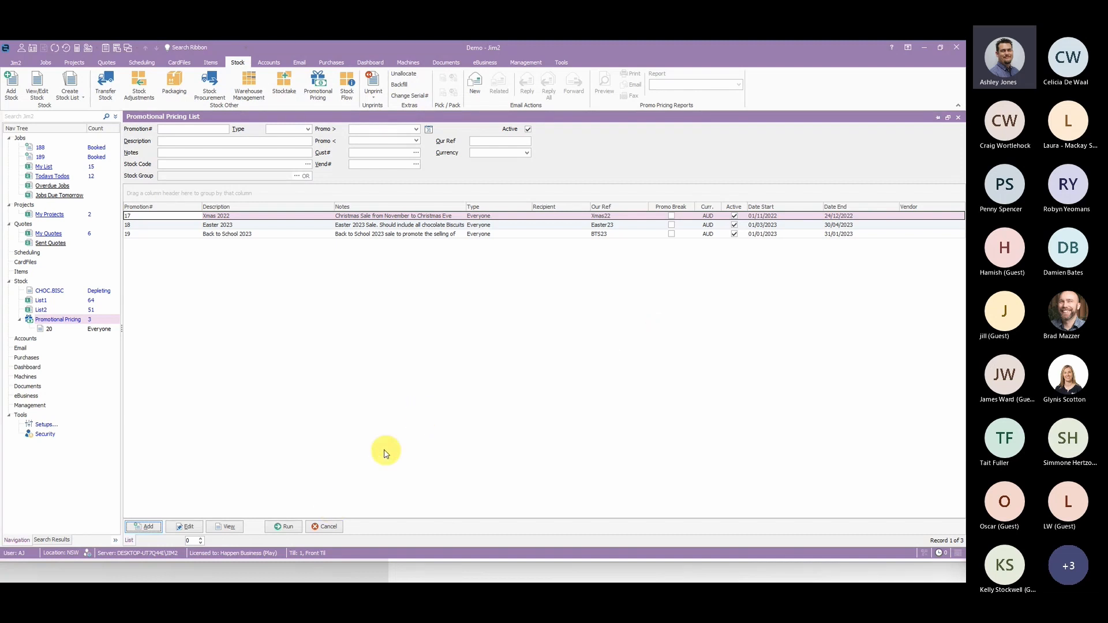
- Add a new promotion with stock JAM.BISC, PO vendor OUTSIDEBUS and a PO cost of 0.20
click(146, 525)
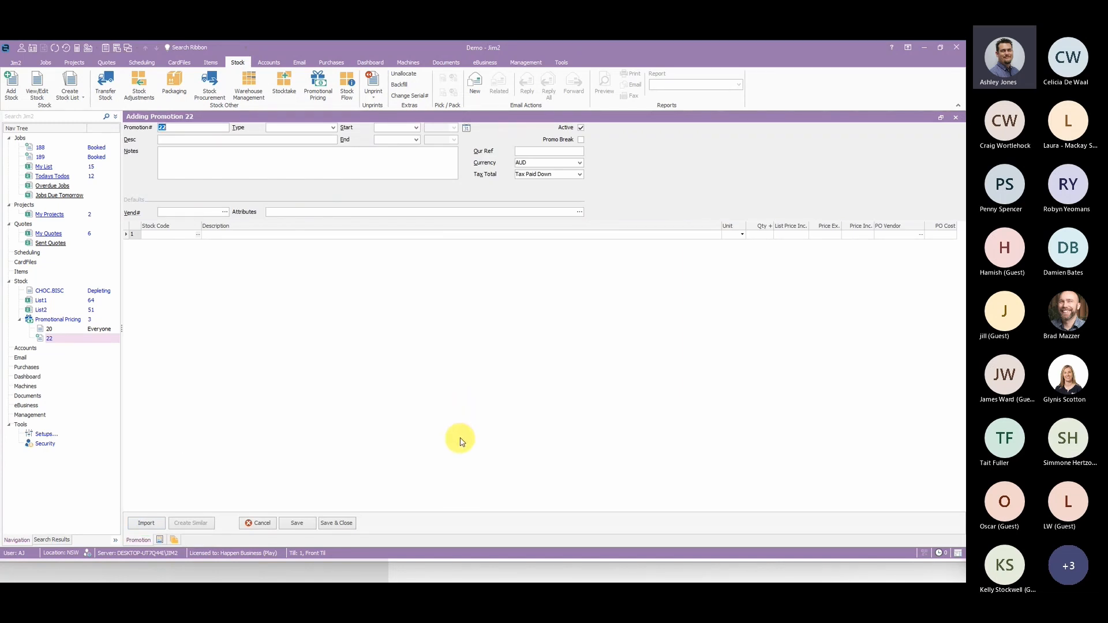
click(163, 236)
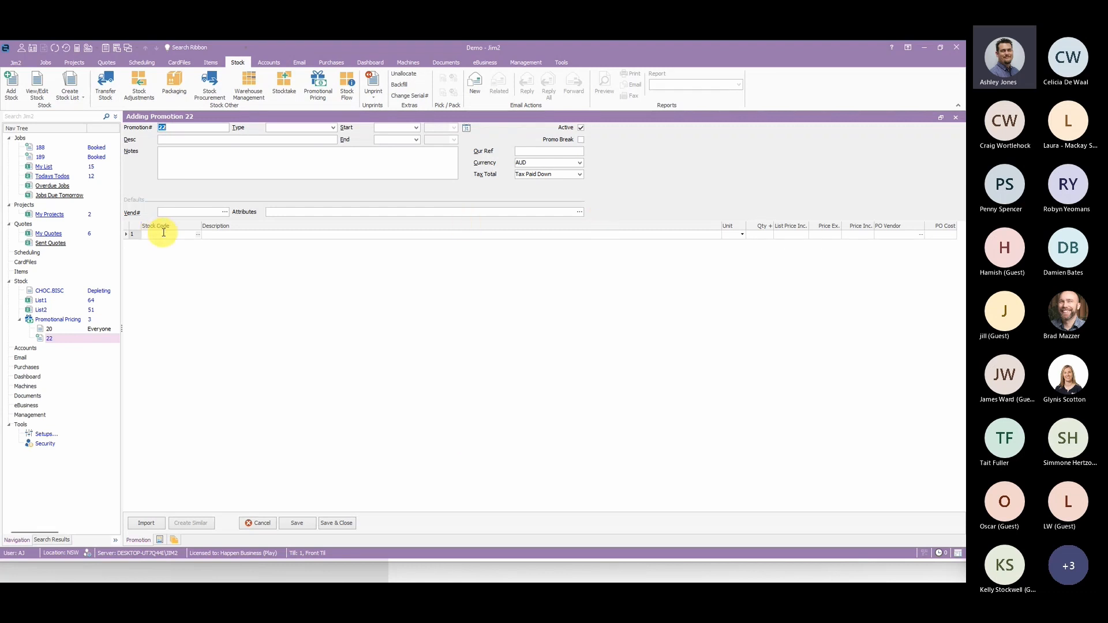
text(JAM.BISC)
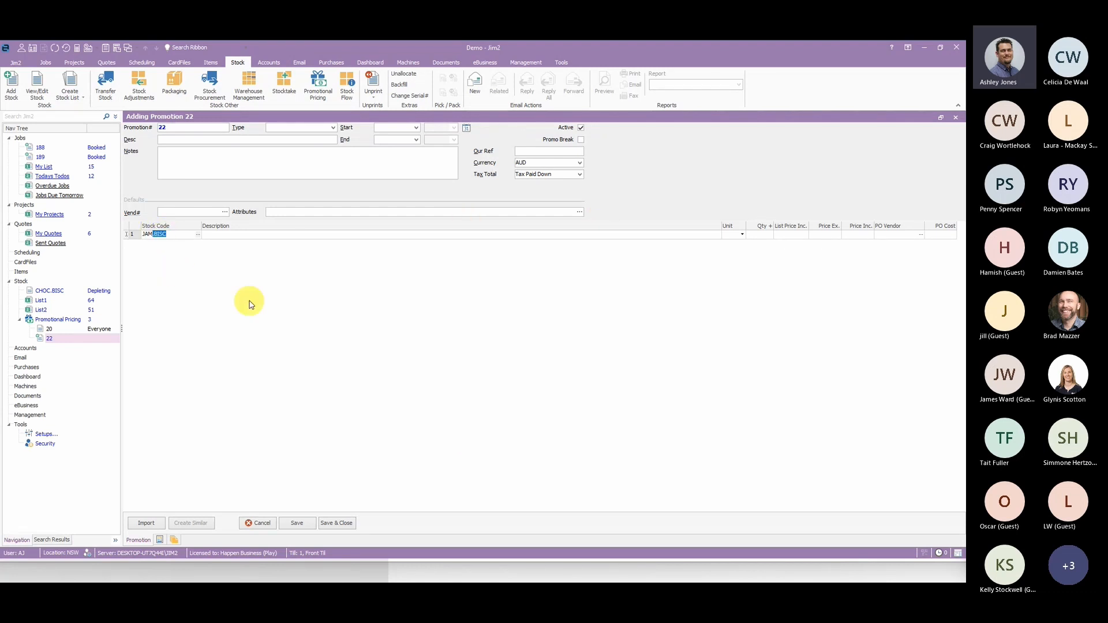
click(684, 235)
click(885, 233)
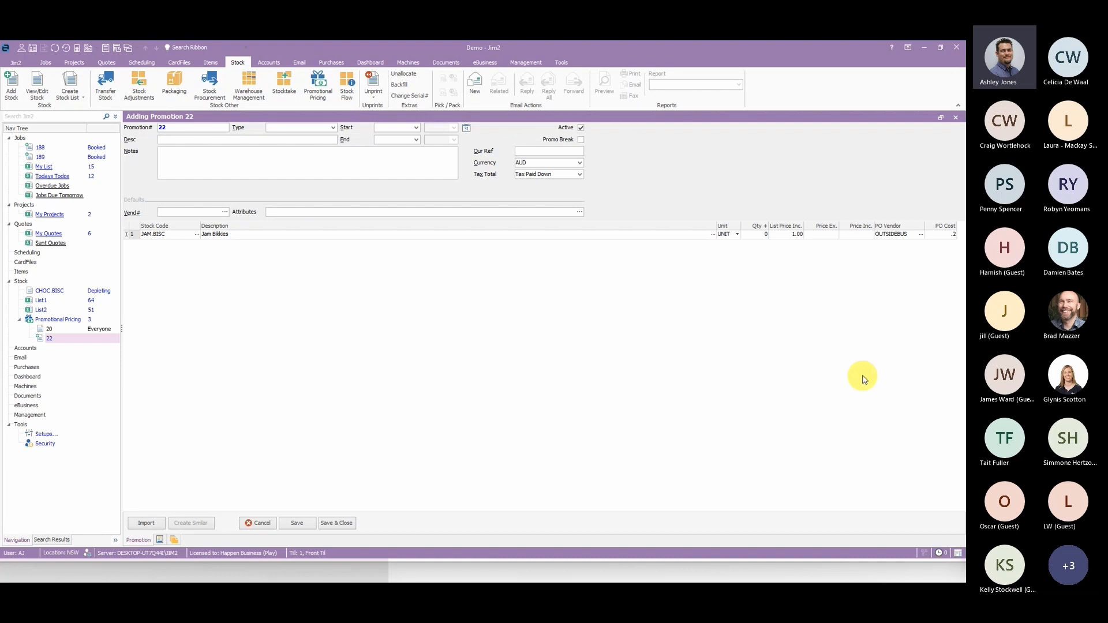
click(858, 375)
click(895, 235)
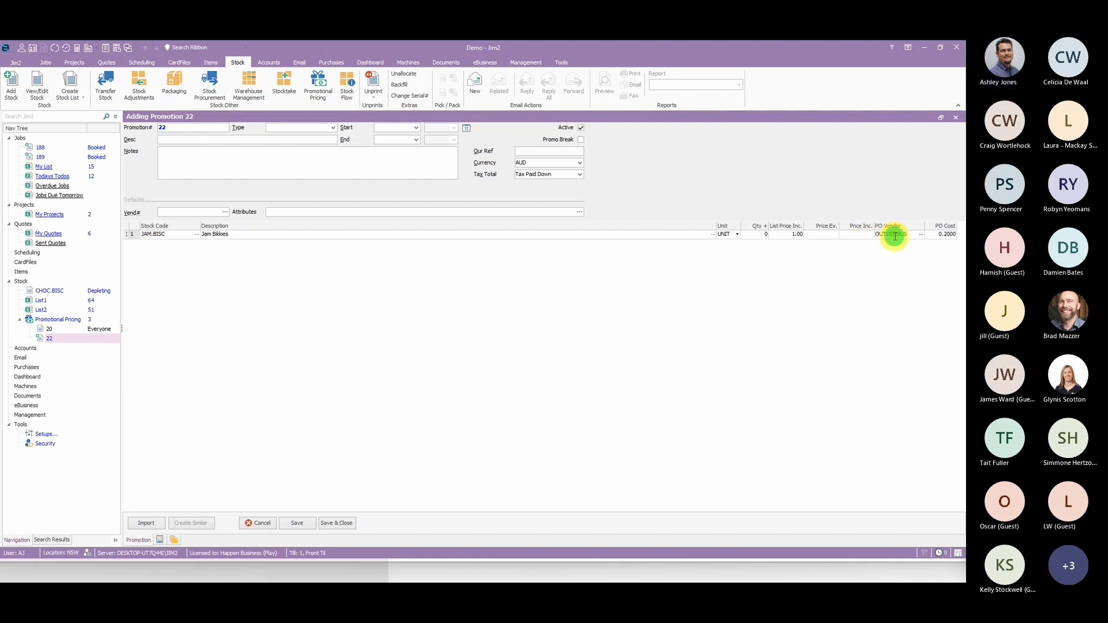
click(855, 242)
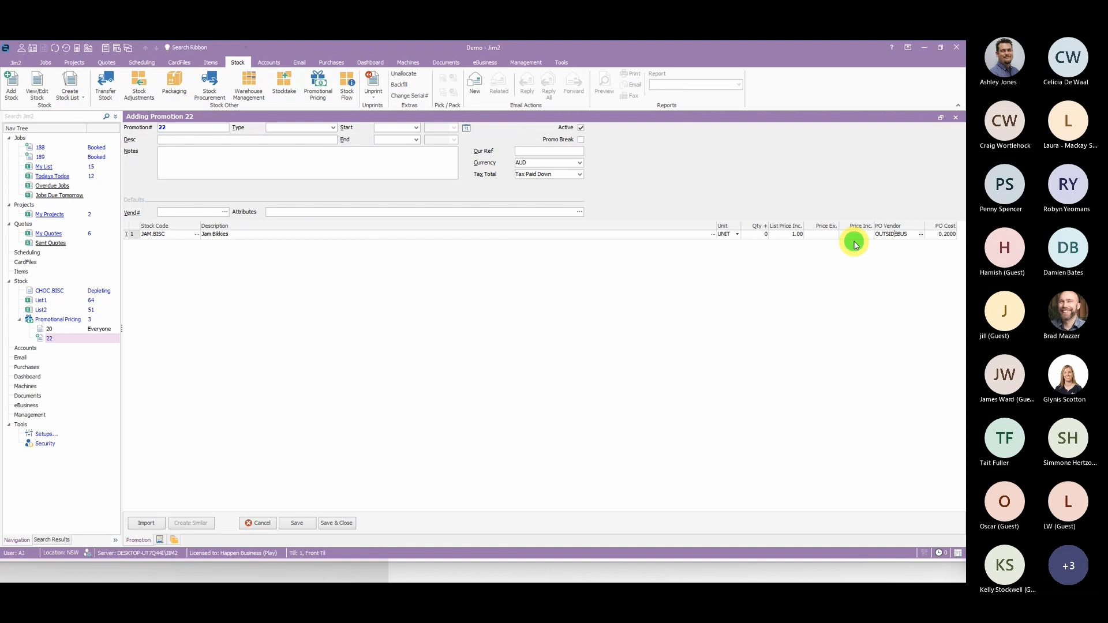
- Set the promotion's type to Everyone, dates to 01/09/2022–30/09/2022 and the JAM.BISC tax-inclusive price to 0.60, and save it
click(331, 127)
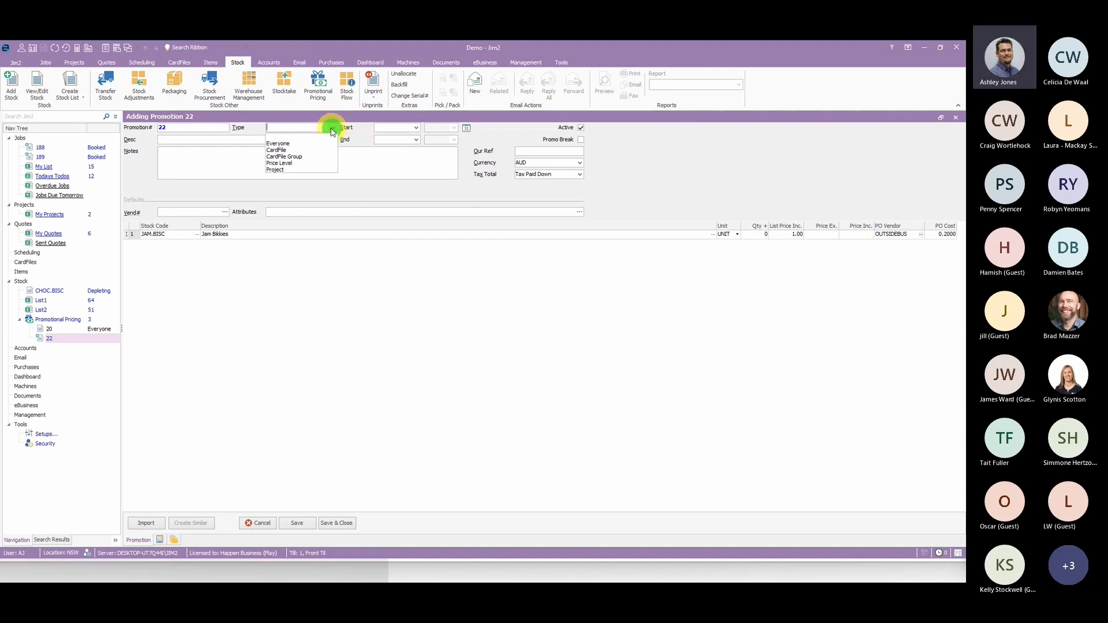
click(290, 143)
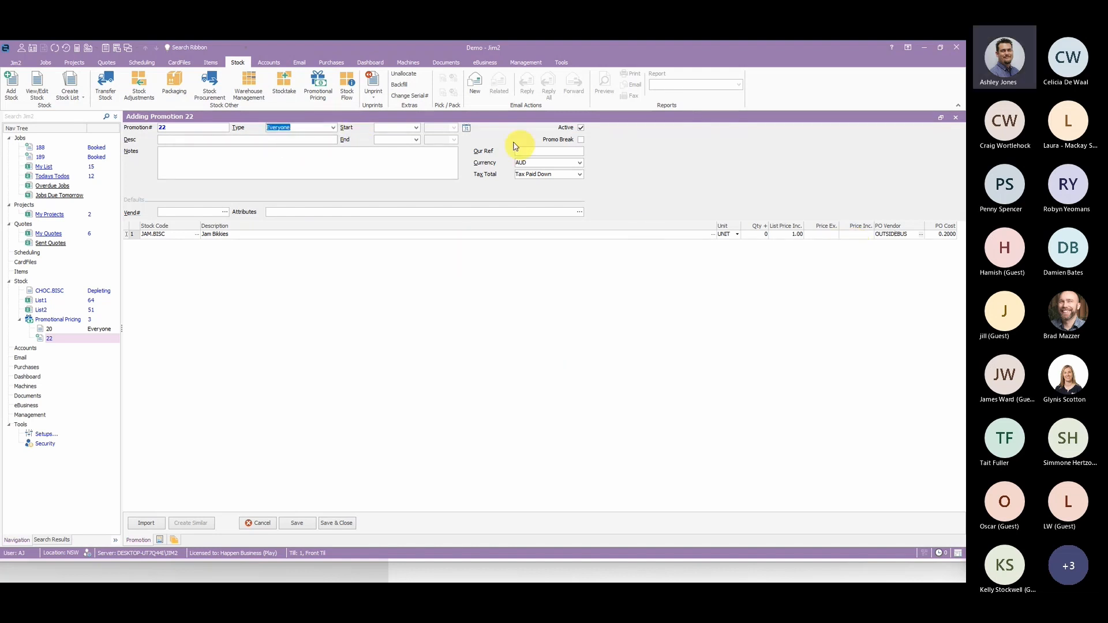
click(416, 127)
click(430, 161)
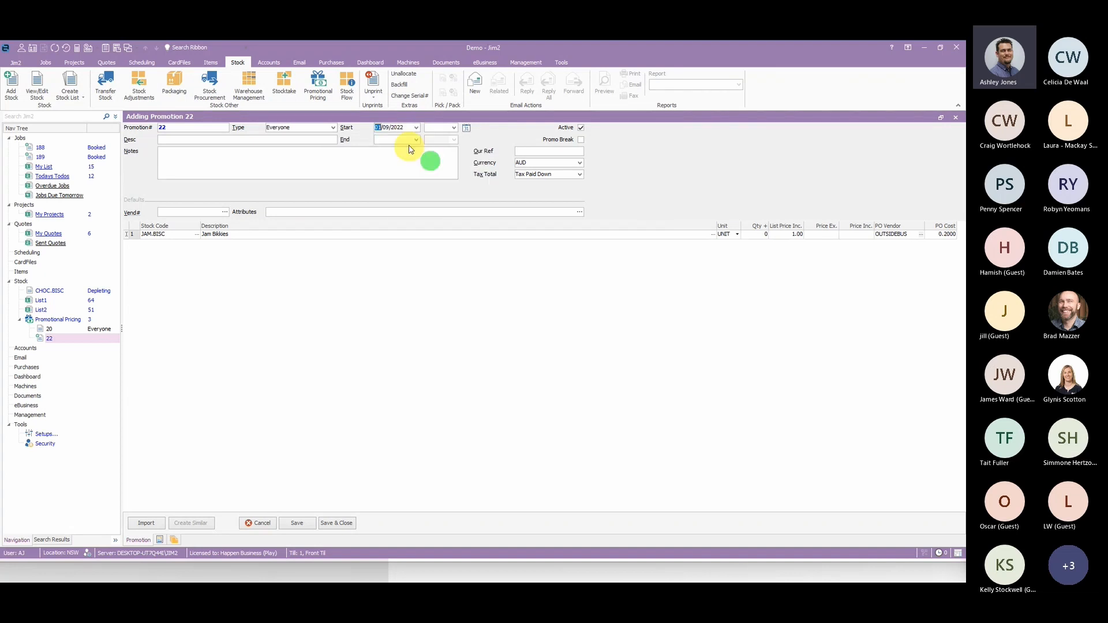
click(416, 140)
click(445, 204)
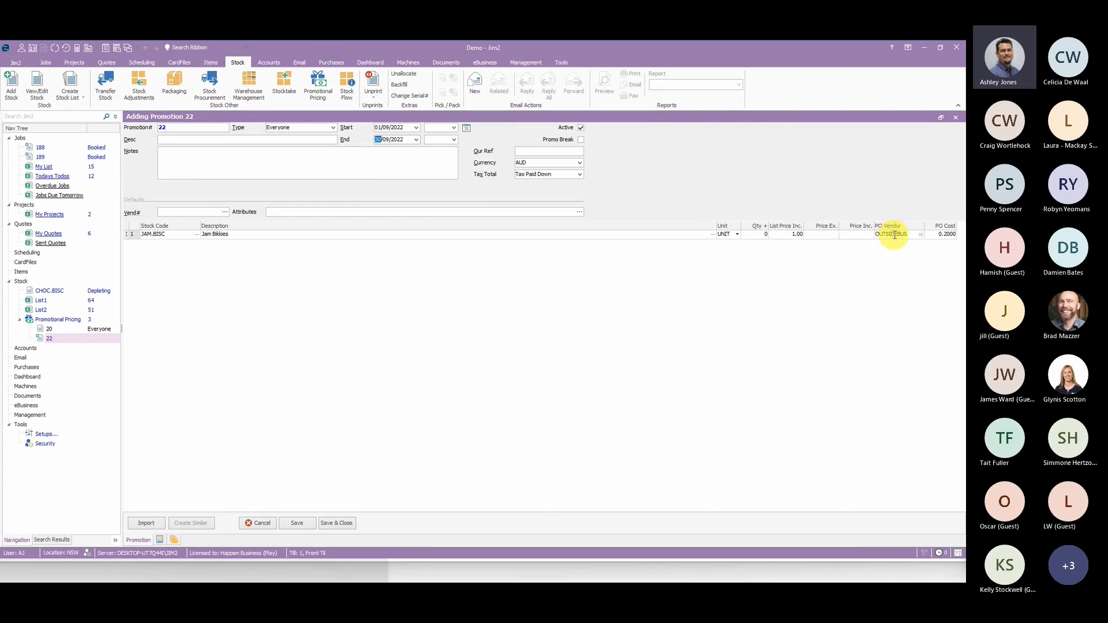
click(858, 233)
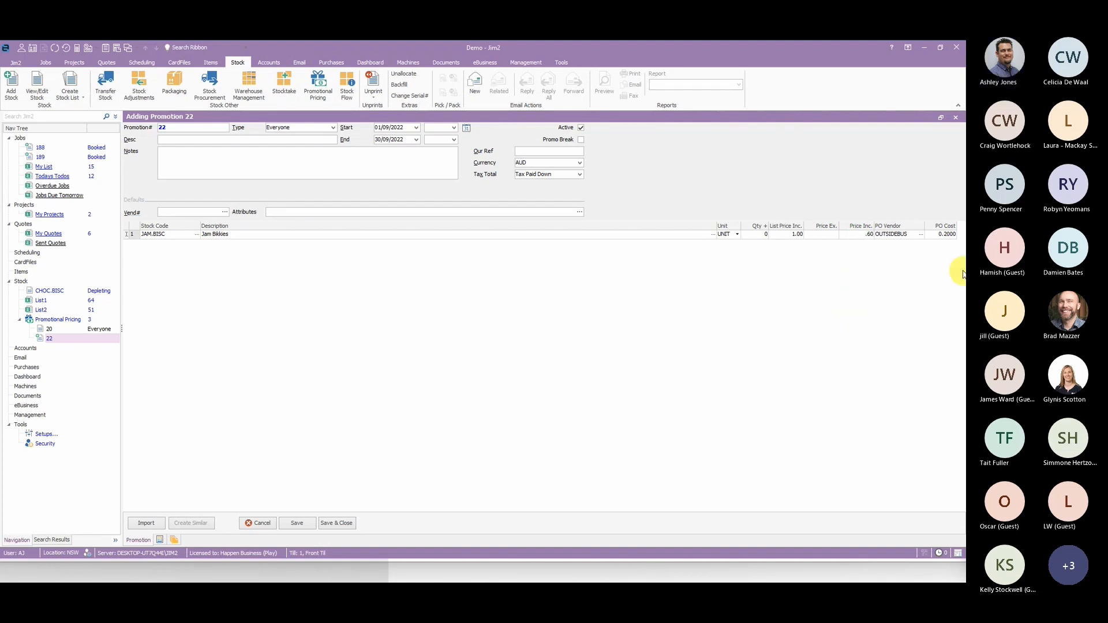
click(294, 525)
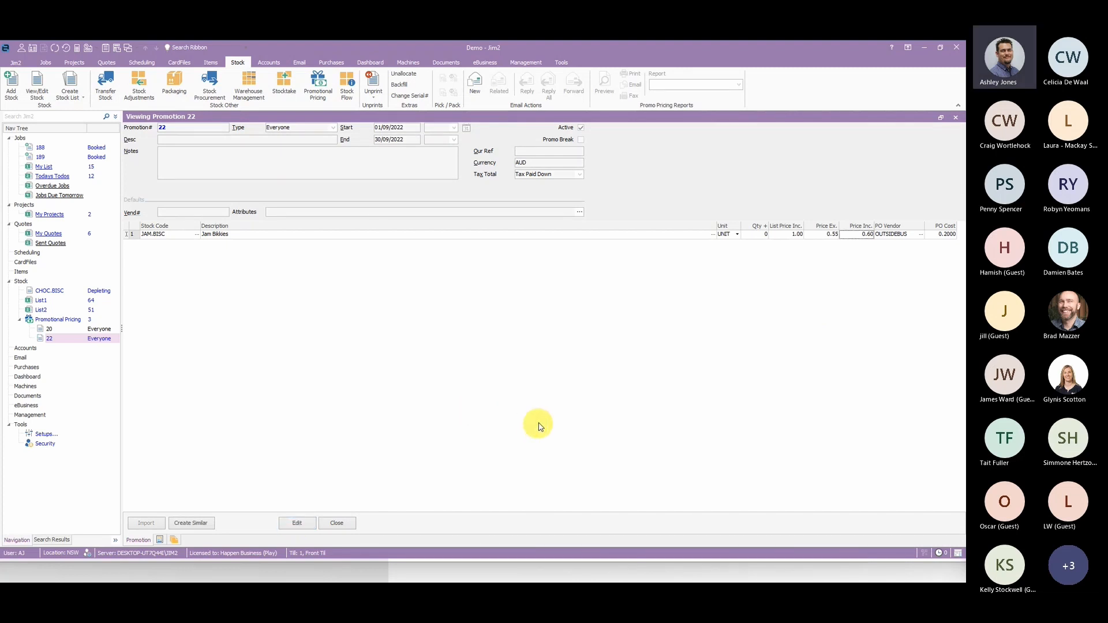
- Add a new quote with the customer's card code, repeat the code as the customer reference, and set the item to SALE
click(106, 63)
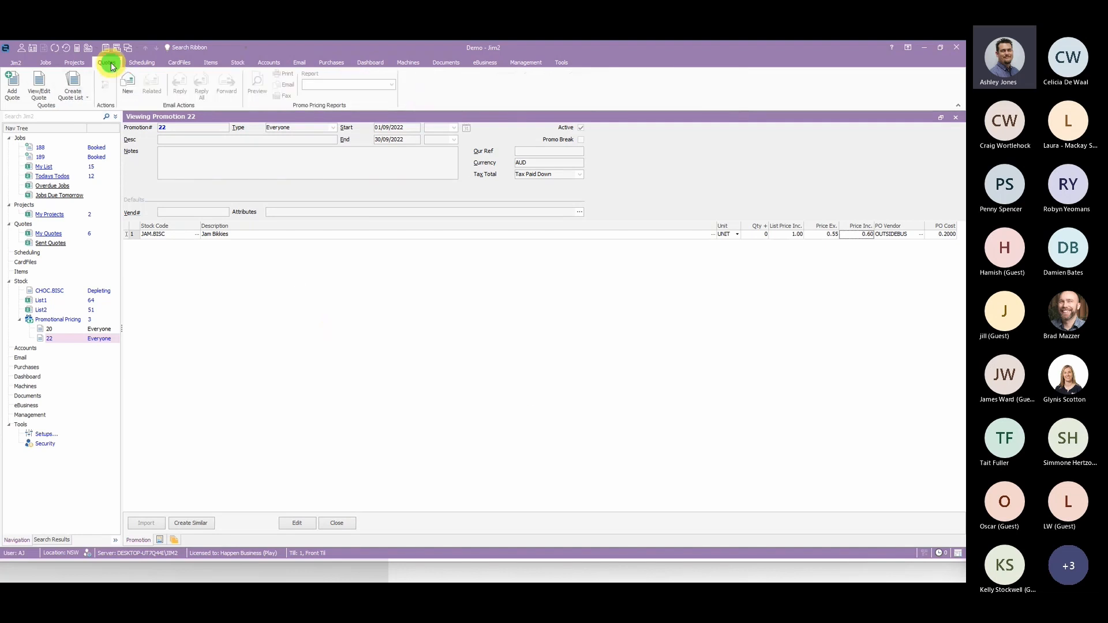
click(12, 86)
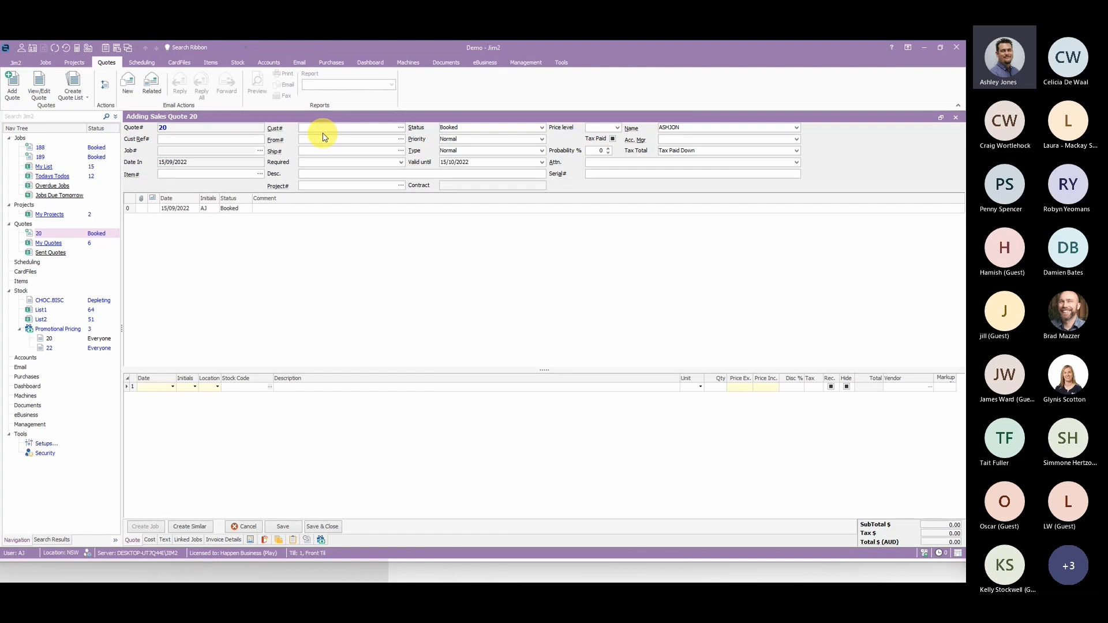
text(GATOR)
key(Tab)
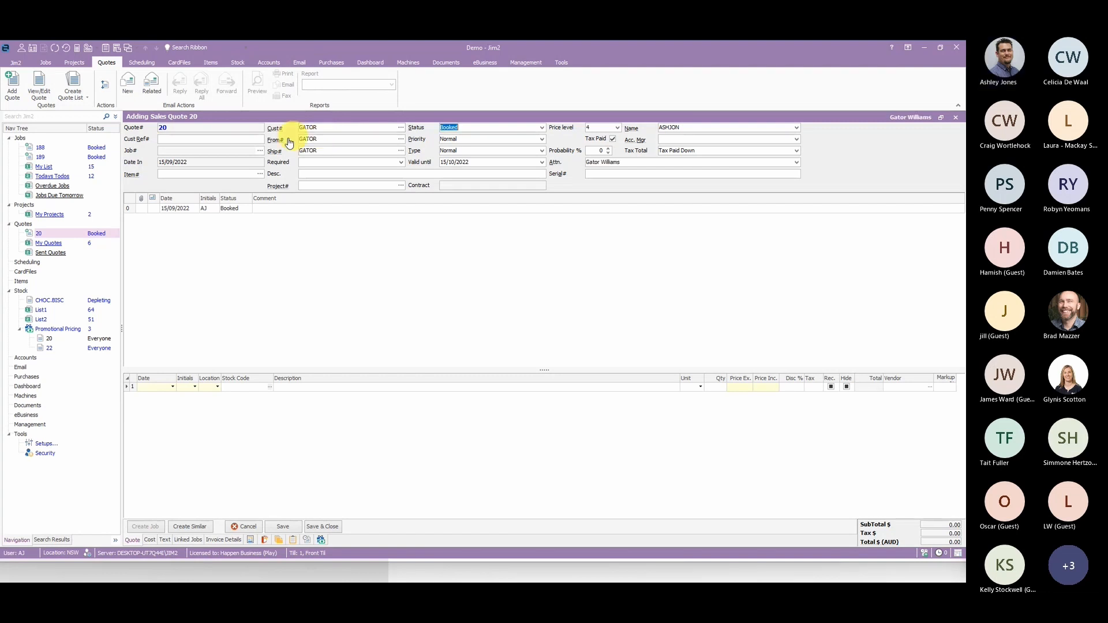
click(208, 141)
text(GATOR)
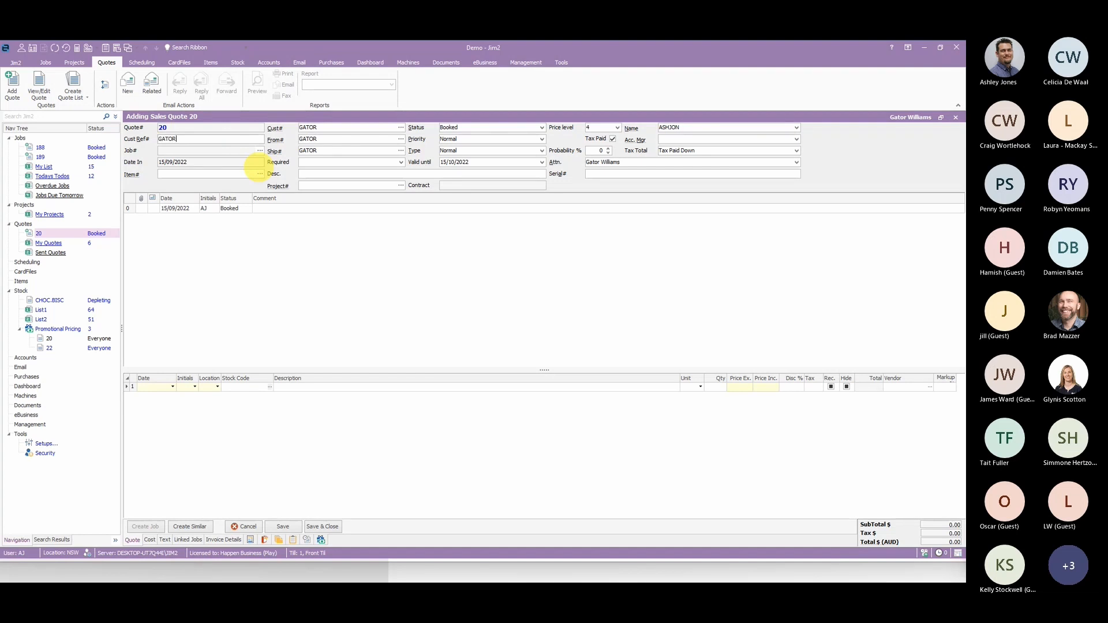
click(225, 174)
text(SALE)
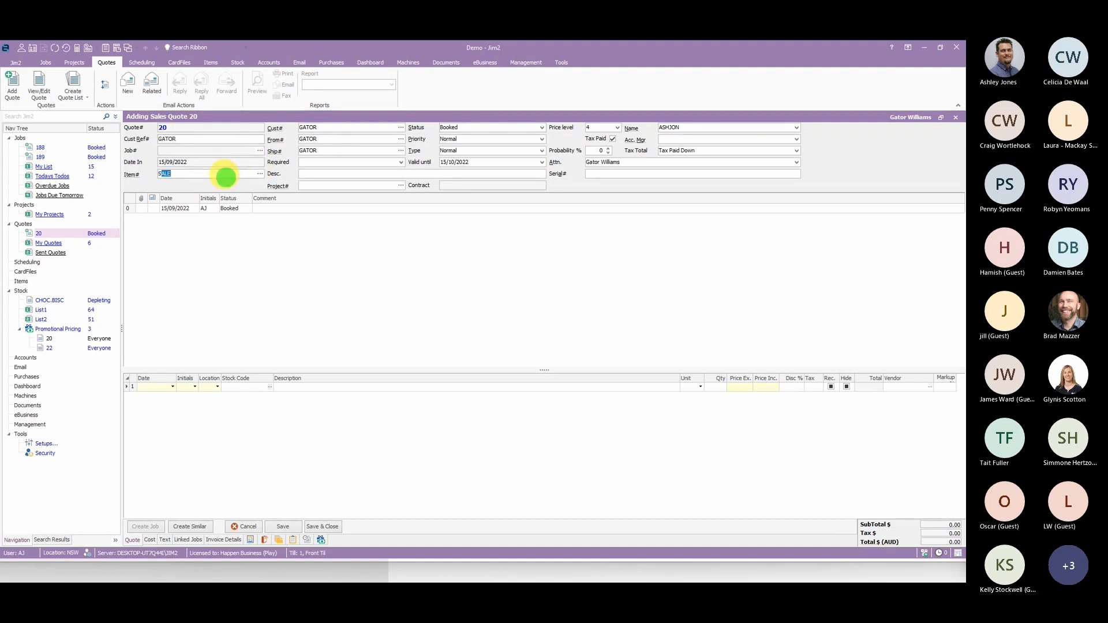
click(399, 277)
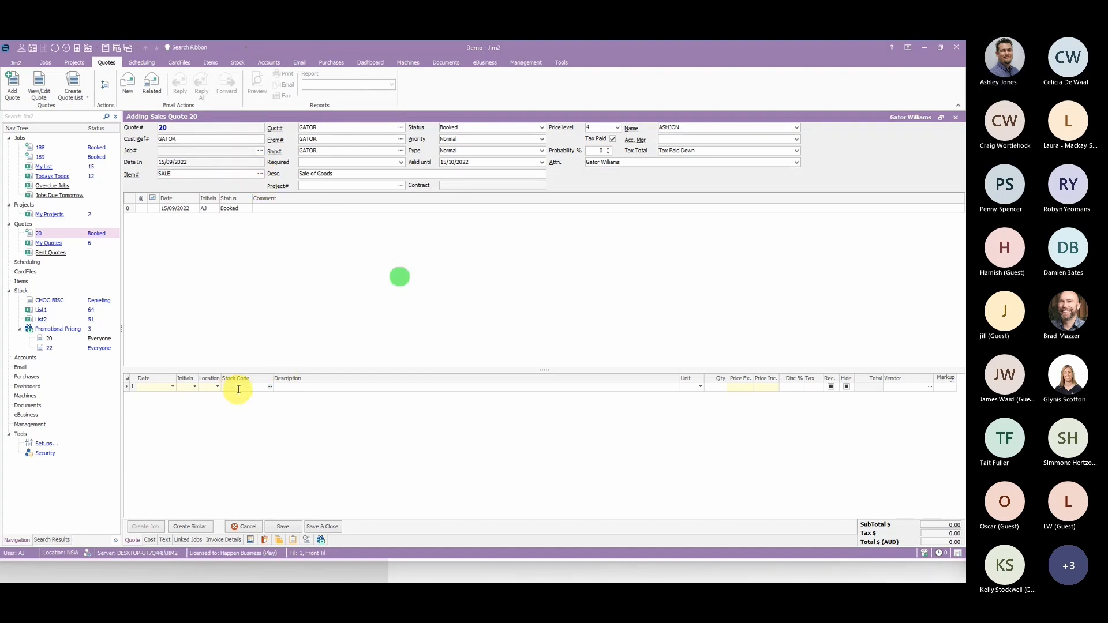
- Add stock JAM.BISC to the quote and agree to sell it below the minimum selling price
click(238, 388)
text(JAM.BISC)
key(Tab)
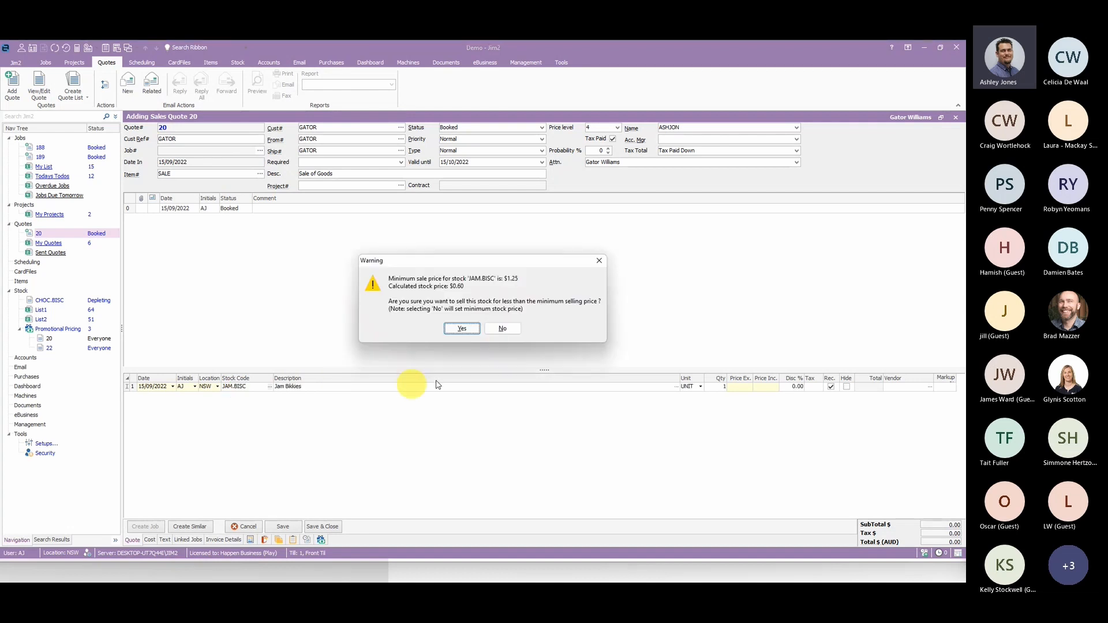
click(473, 330)
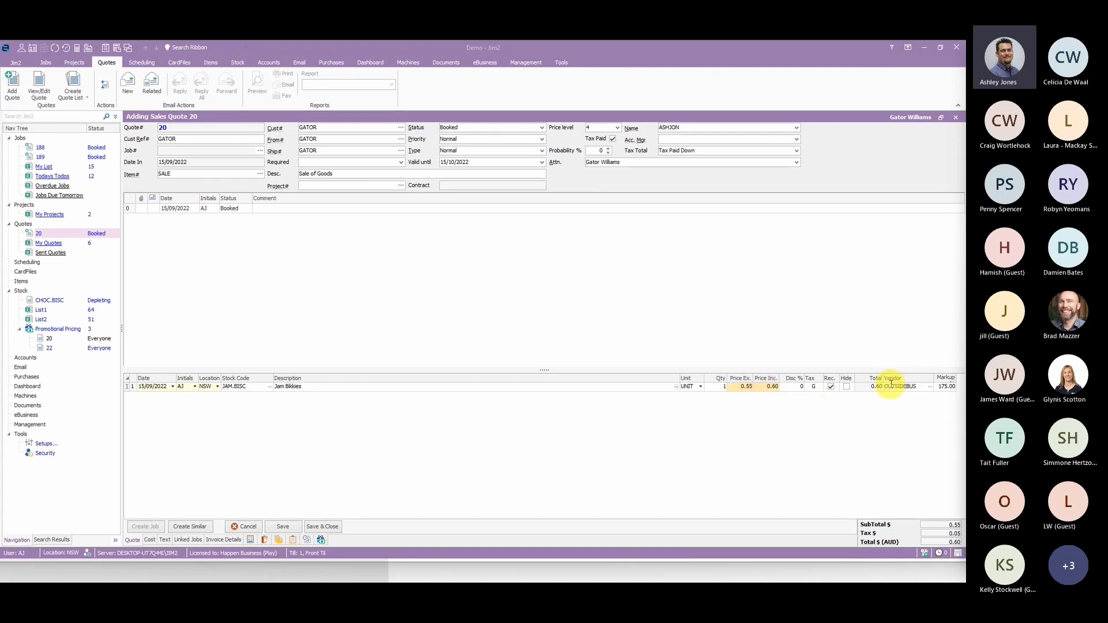
- Set the quote's status to ACCEPTED, save it, and create a job from its recommended stock with purchase details transferred
click(541, 127)
click(463, 139)
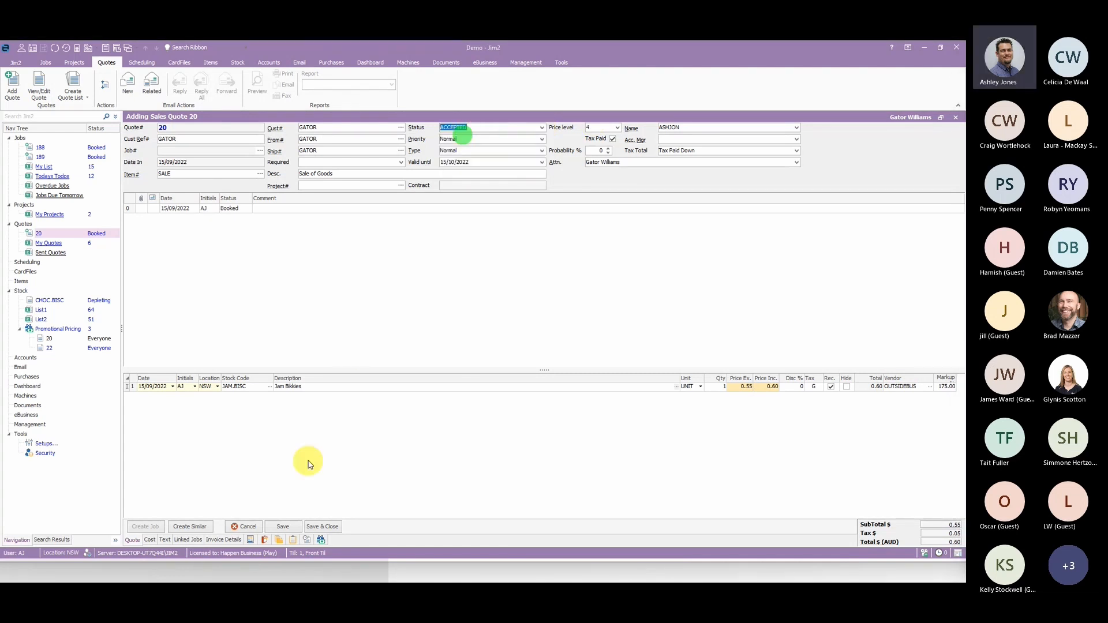
click(283, 526)
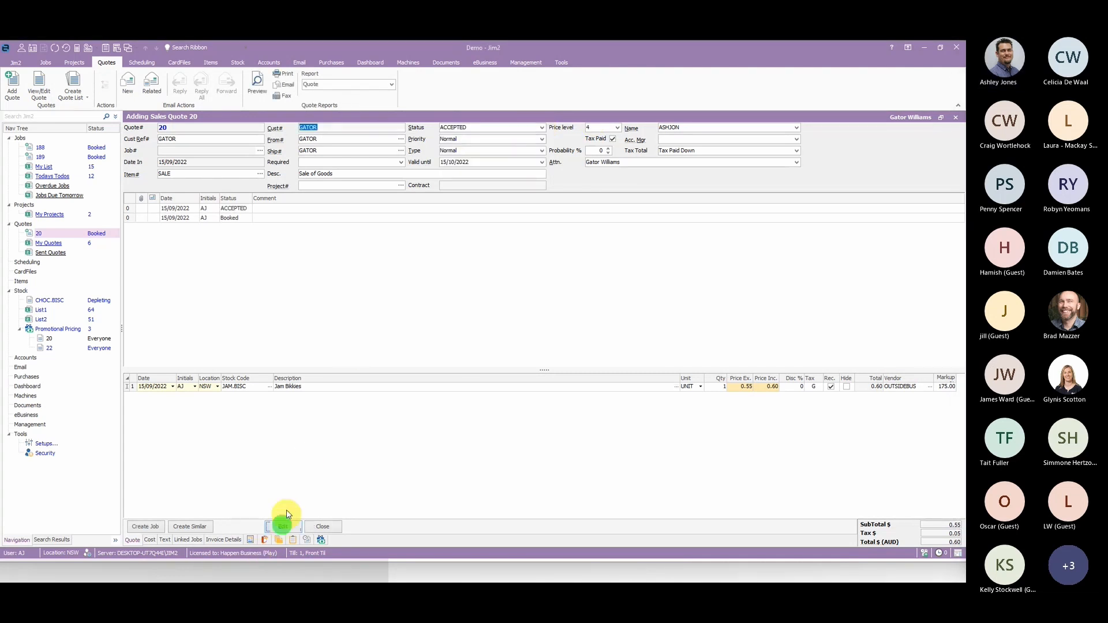
click(149, 528)
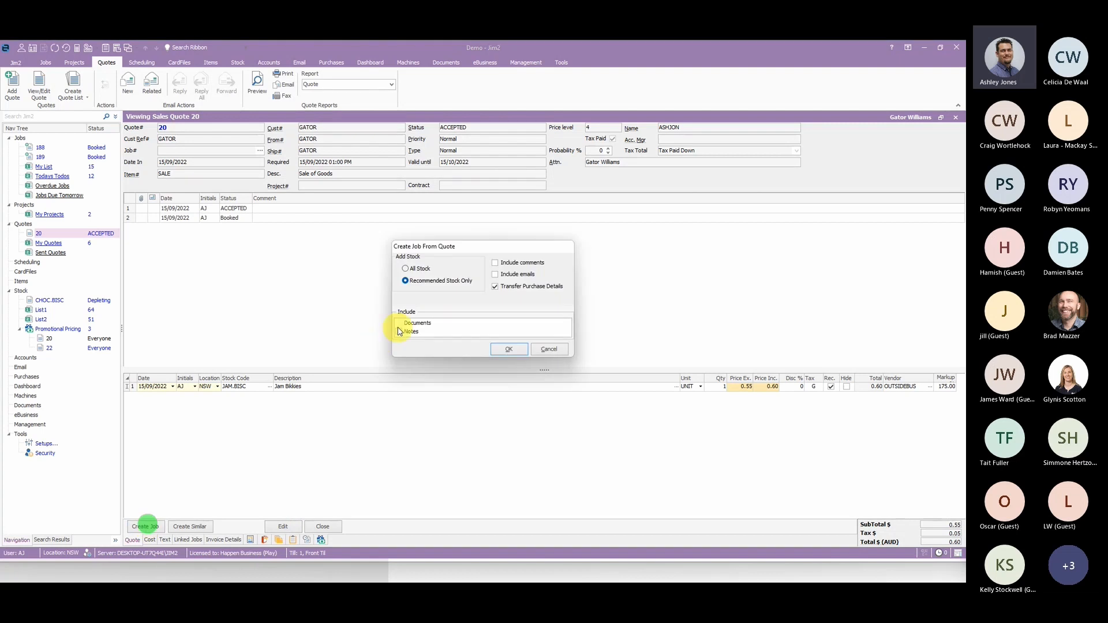
click(510, 350)
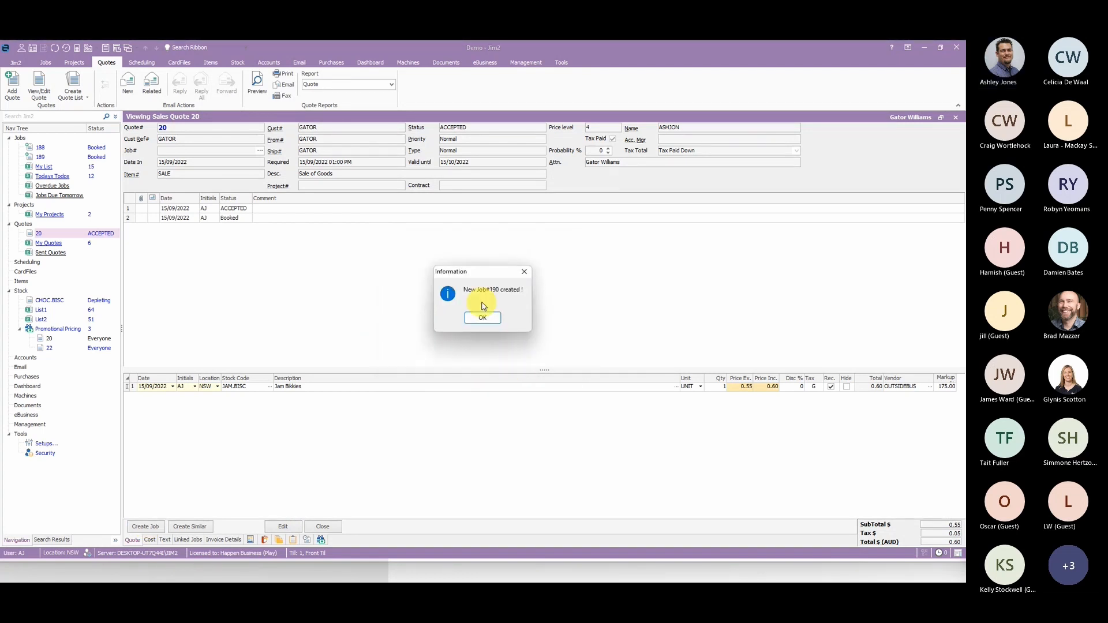
click(484, 318)
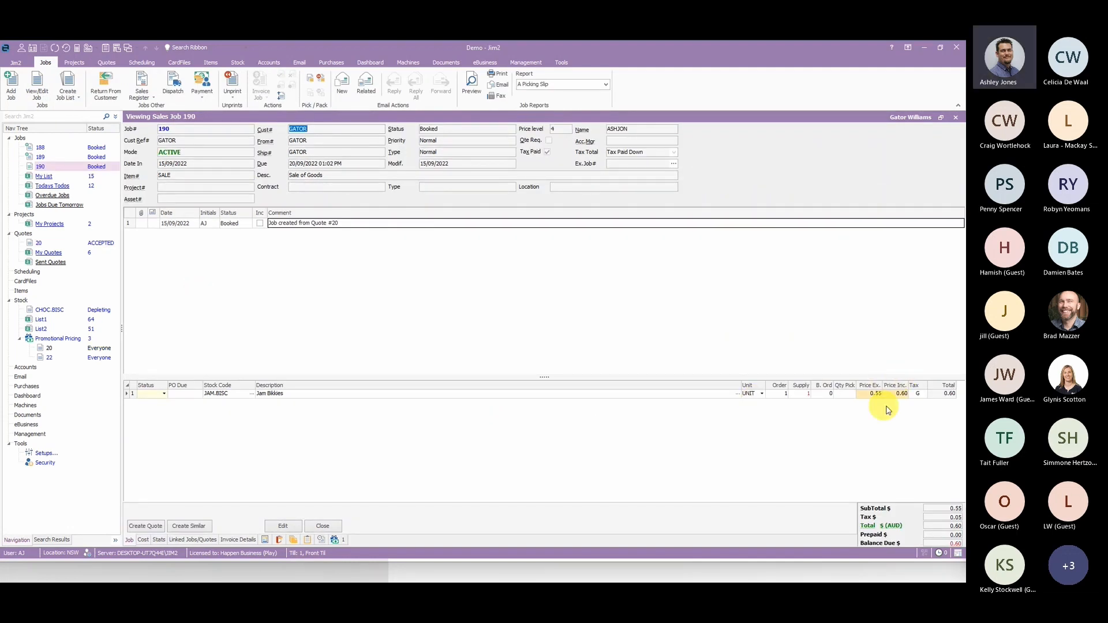
- Examine the job's cost details and run Auto Create Purchase Orders for its JAM.BISC line, cancelling without ordering
mouse_move(884, 392)
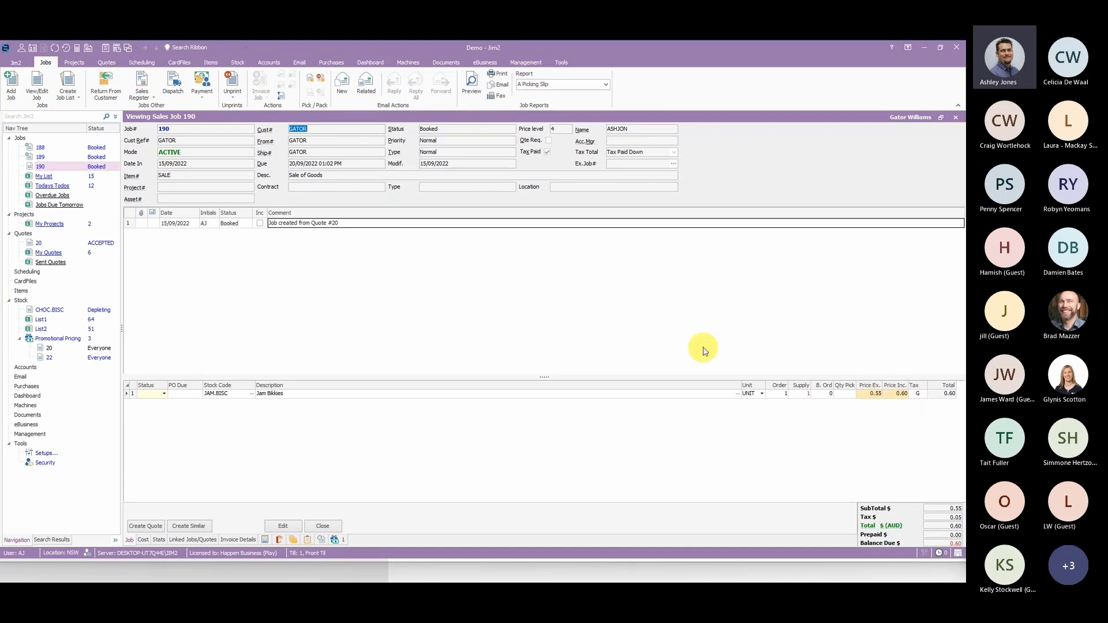
click(142, 540)
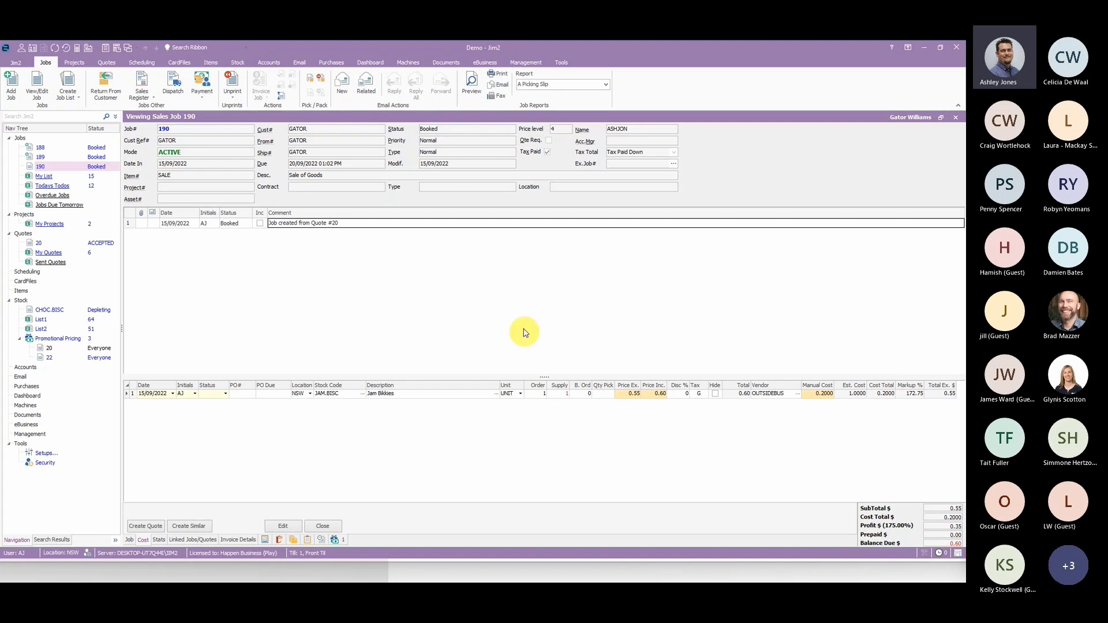
right_click(430, 395)
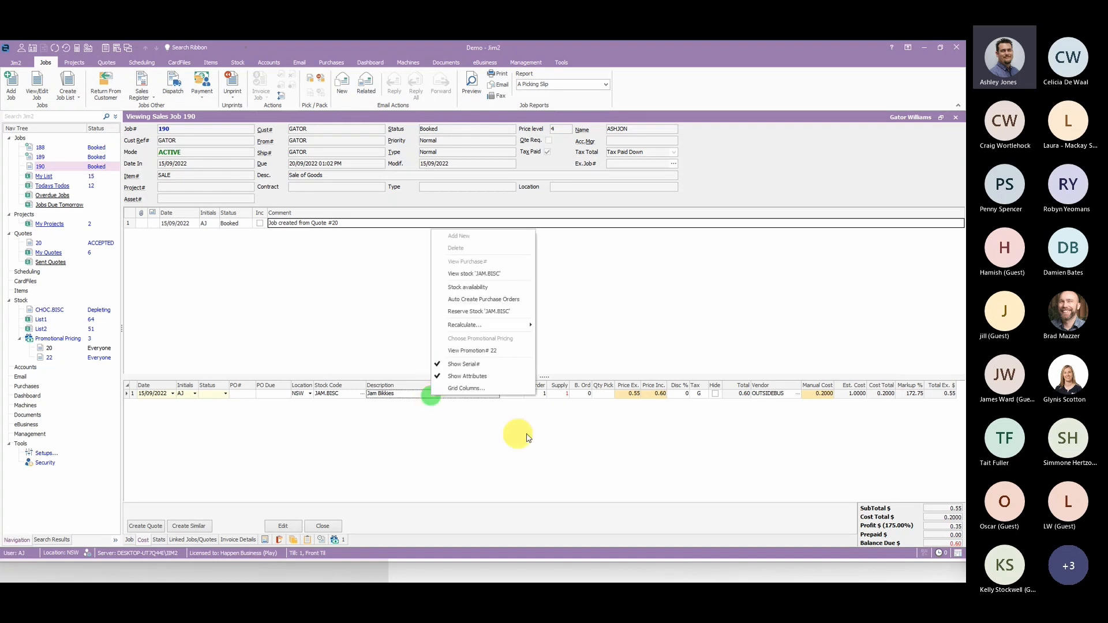
click(498, 300)
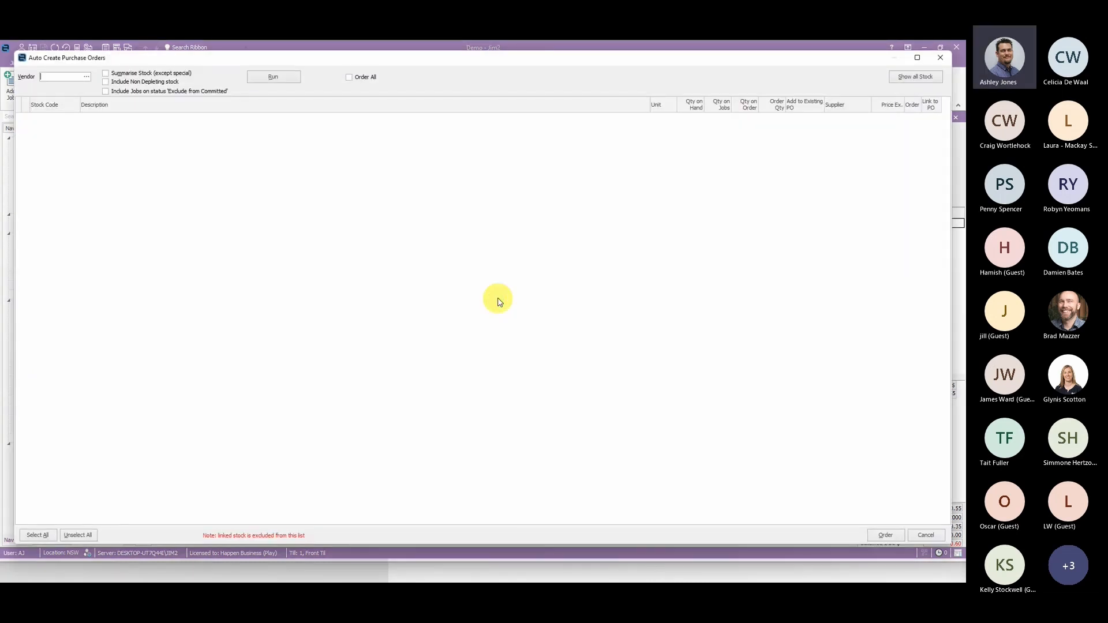
click(289, 81)
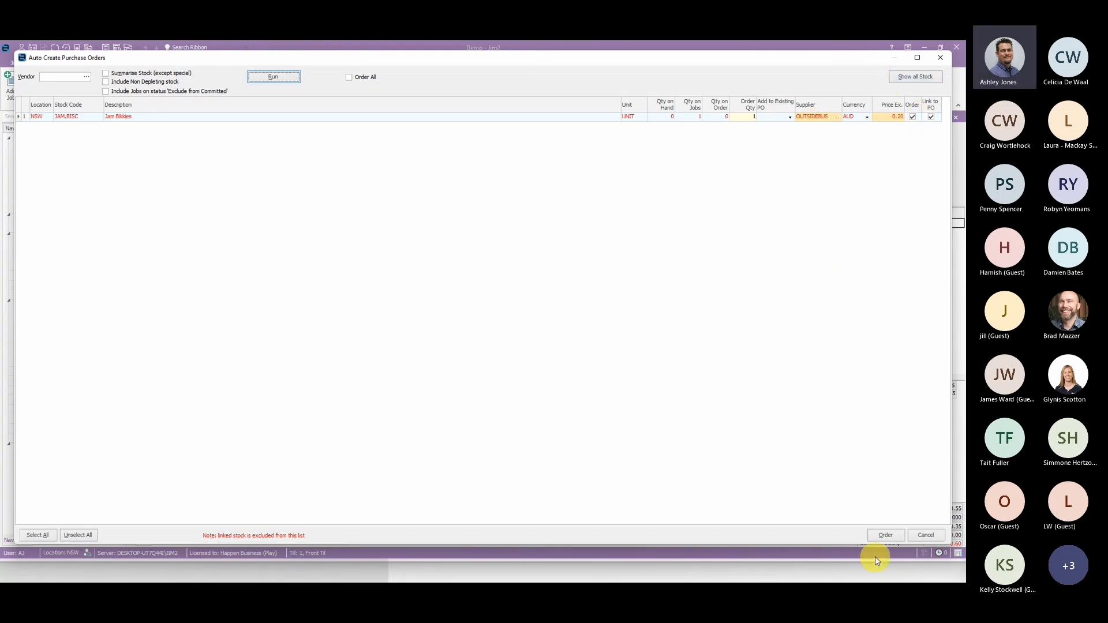
click(928, 537)
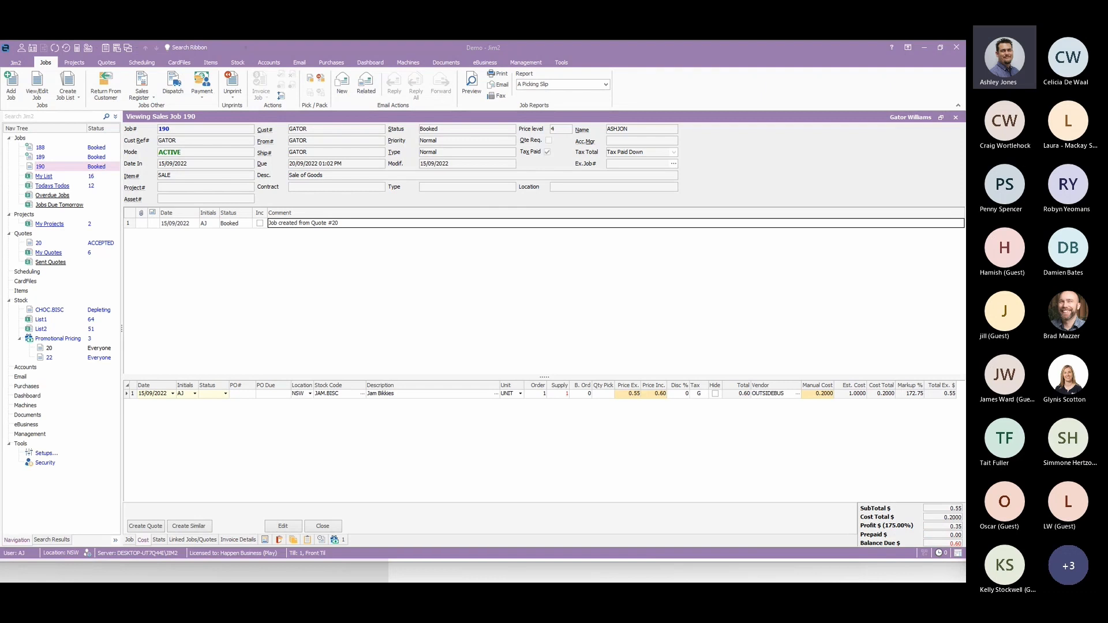
key(alt+Tab)
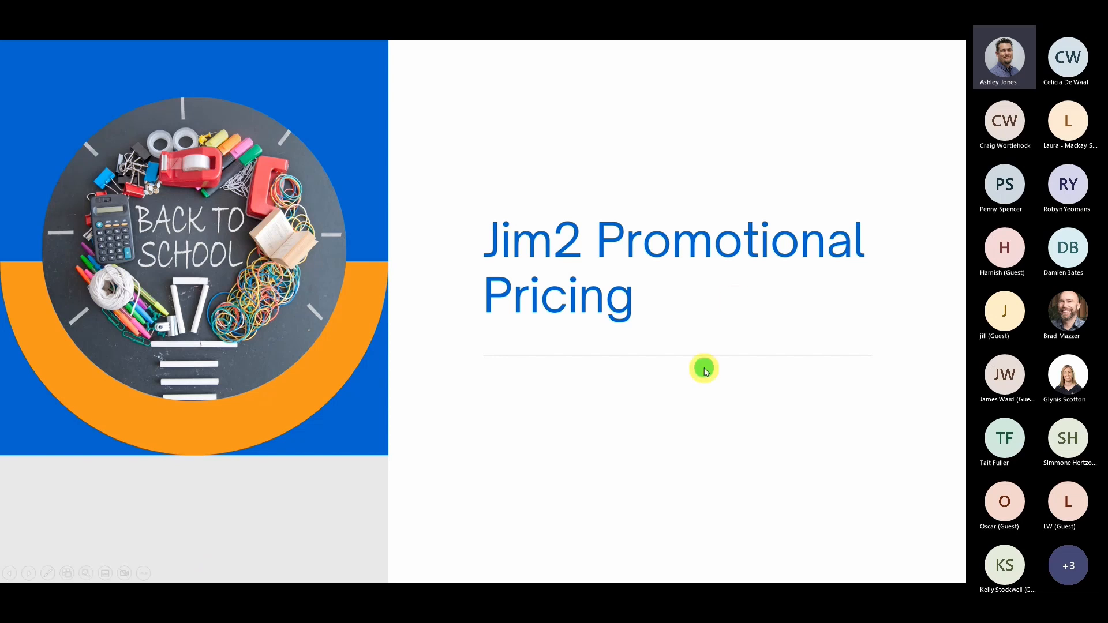
click(701, 430)
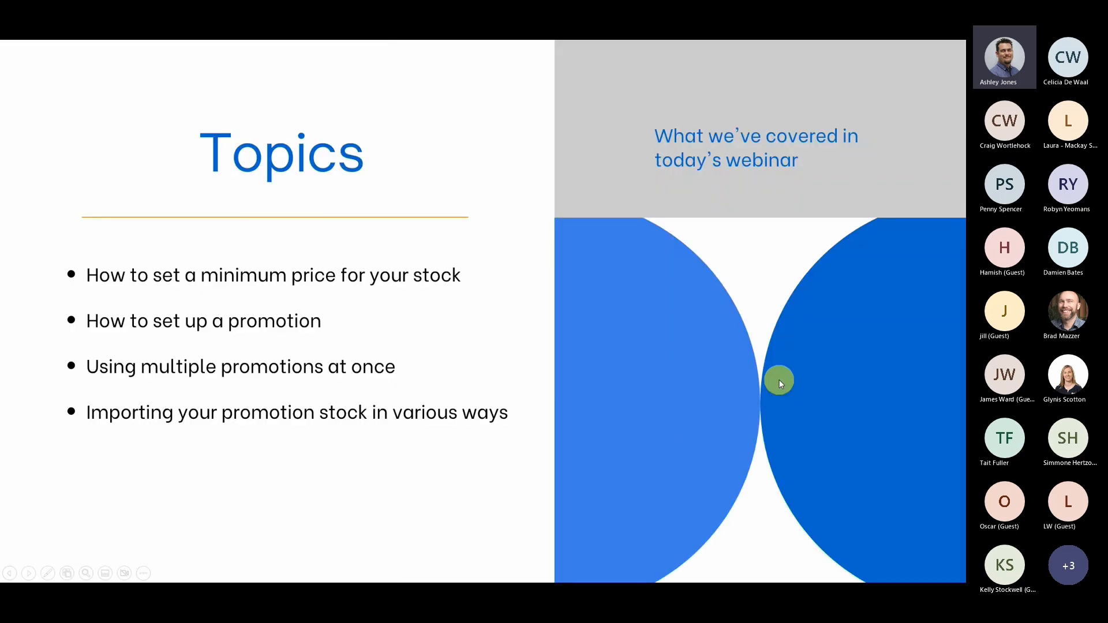